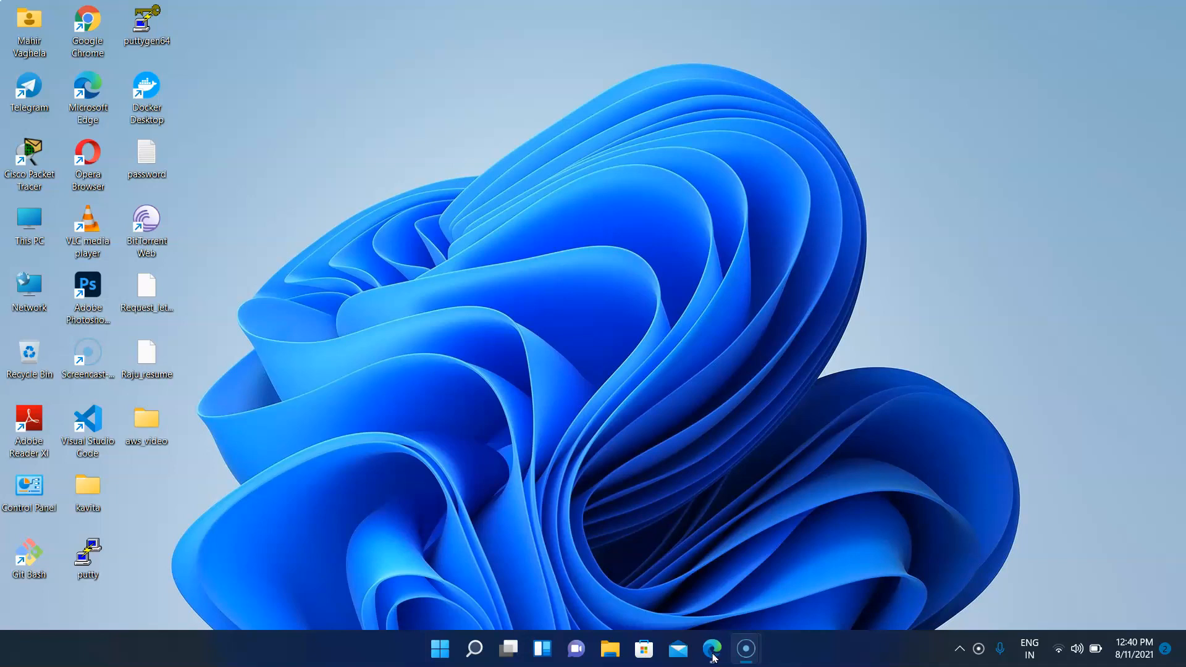
# Step: Switch to the AWS Management Console window in Microsoft Edge and open the EC2 service
pyautogui.click(712, 650)
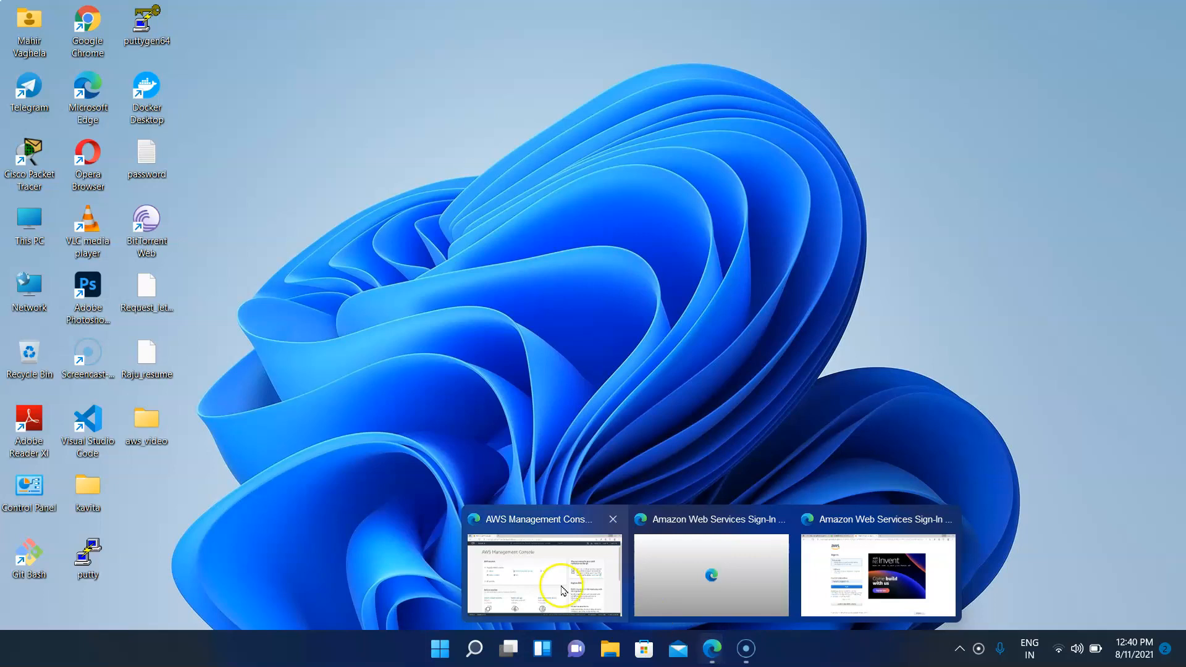
pyautogui.click(556, 543)
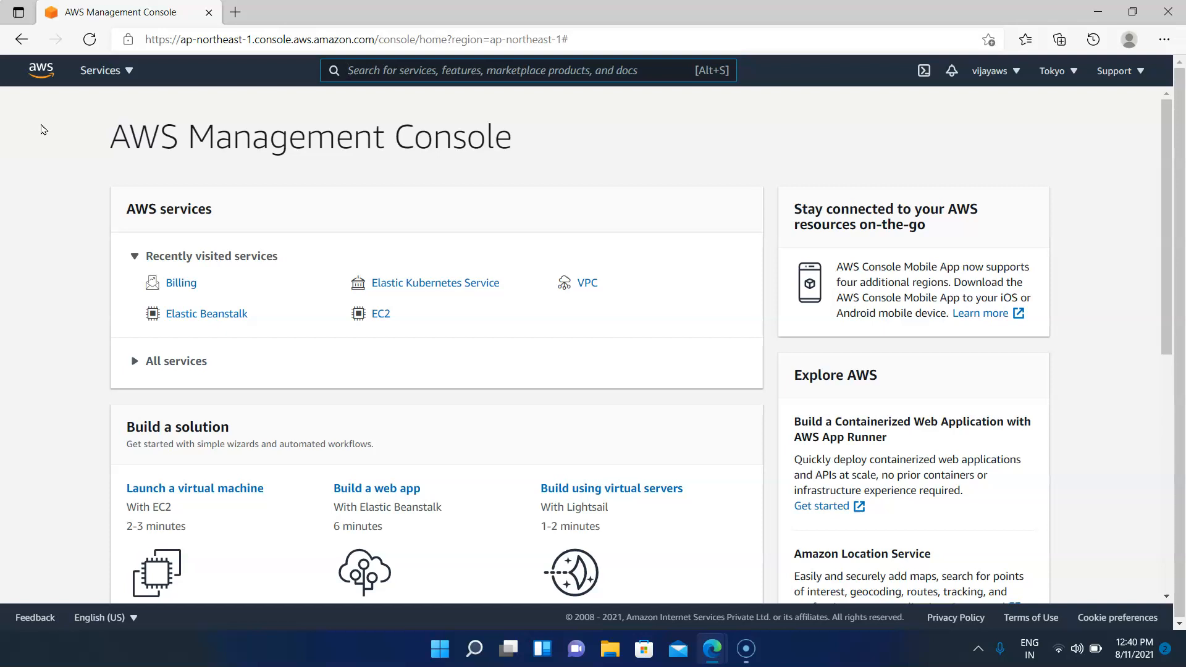
pyautogui.click(130, 71)
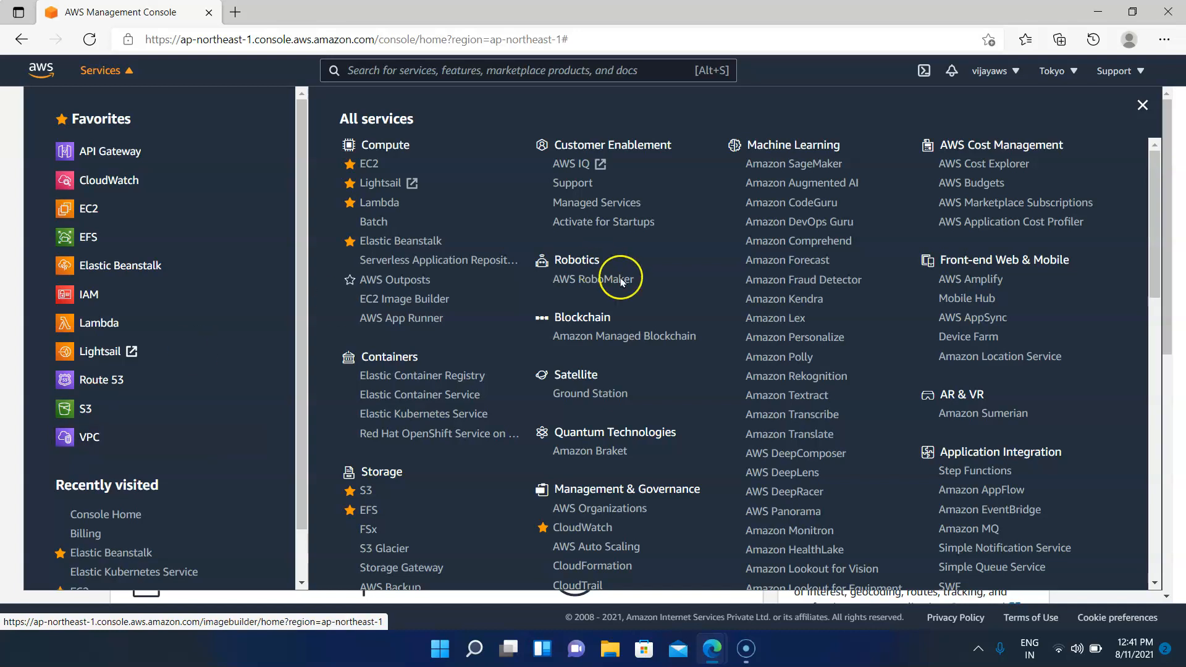
pyautogui.scroll(-3, 713, 401)
pyautogui.scroll(-8, 713, 405)
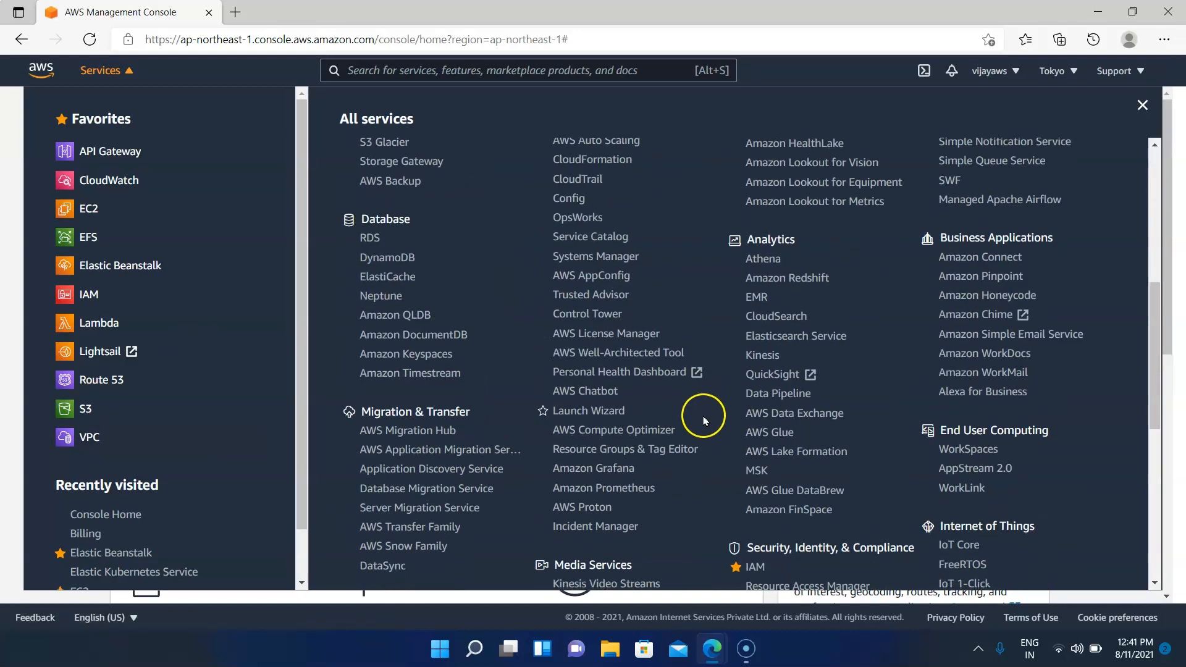
pyautogui.scroll(11, 694, 457)
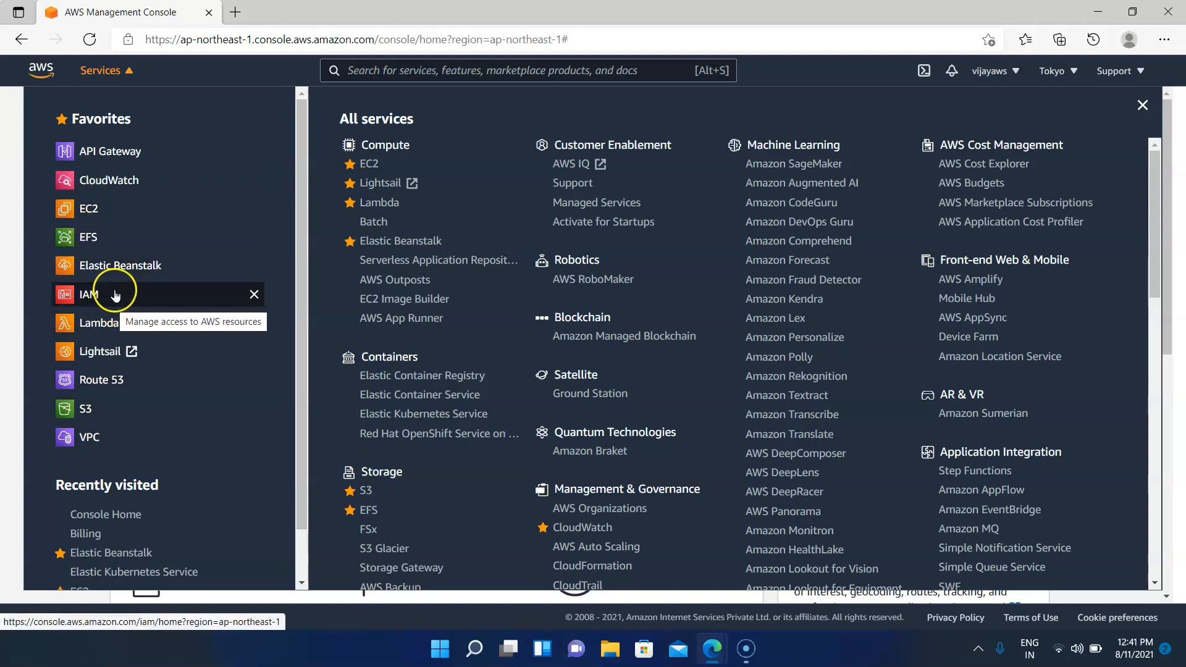
pyautogui.click(109, 213)
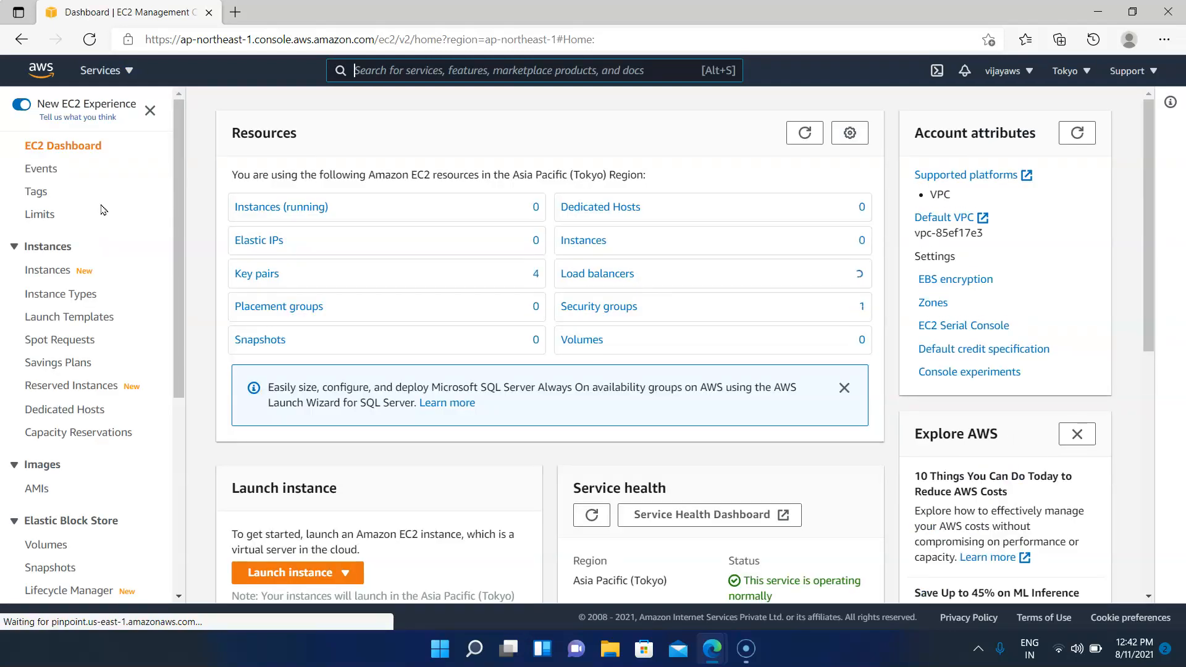
pyautogui.click(305, 233)
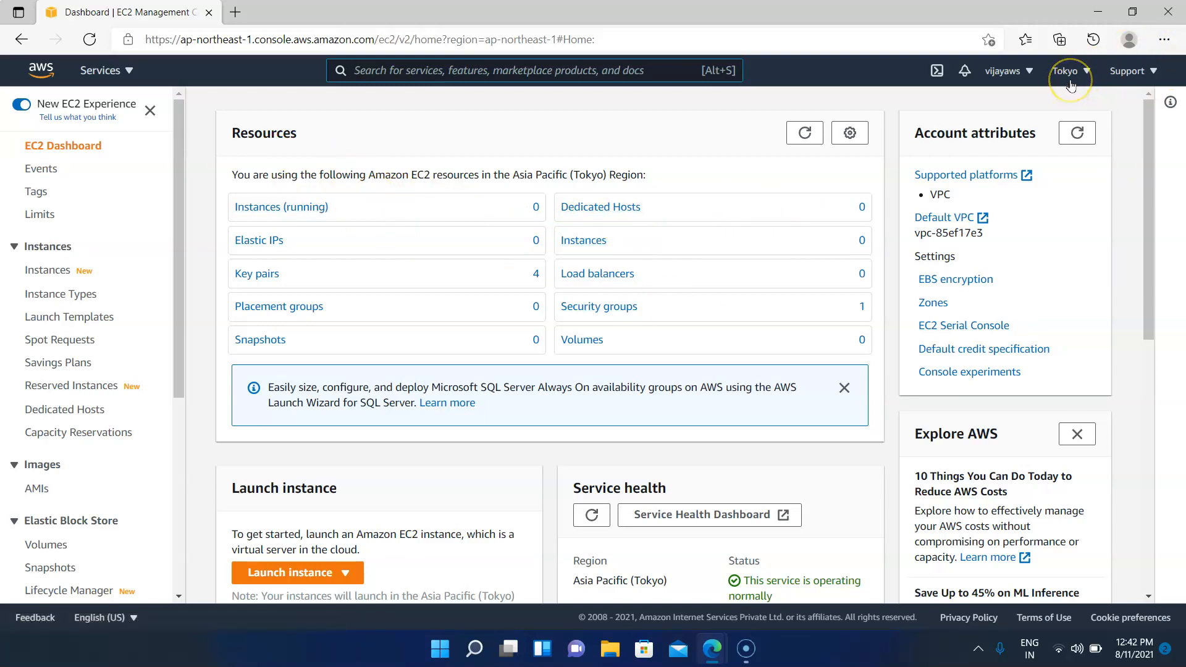
# Step: Review the AWS regions available for the EC2 console without changing the current region
pyautogui.click(1088, 73)
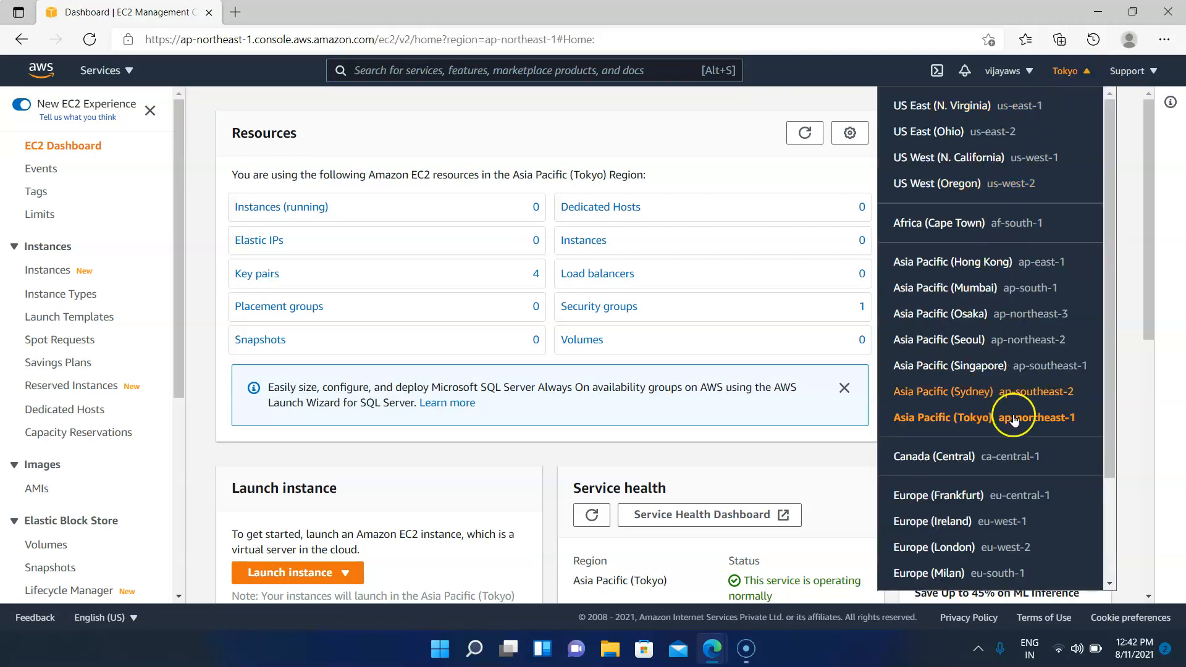
pyautogui.scroll(-3, 1039, 316)
pyautogui.scroll(3, 1032, 324)
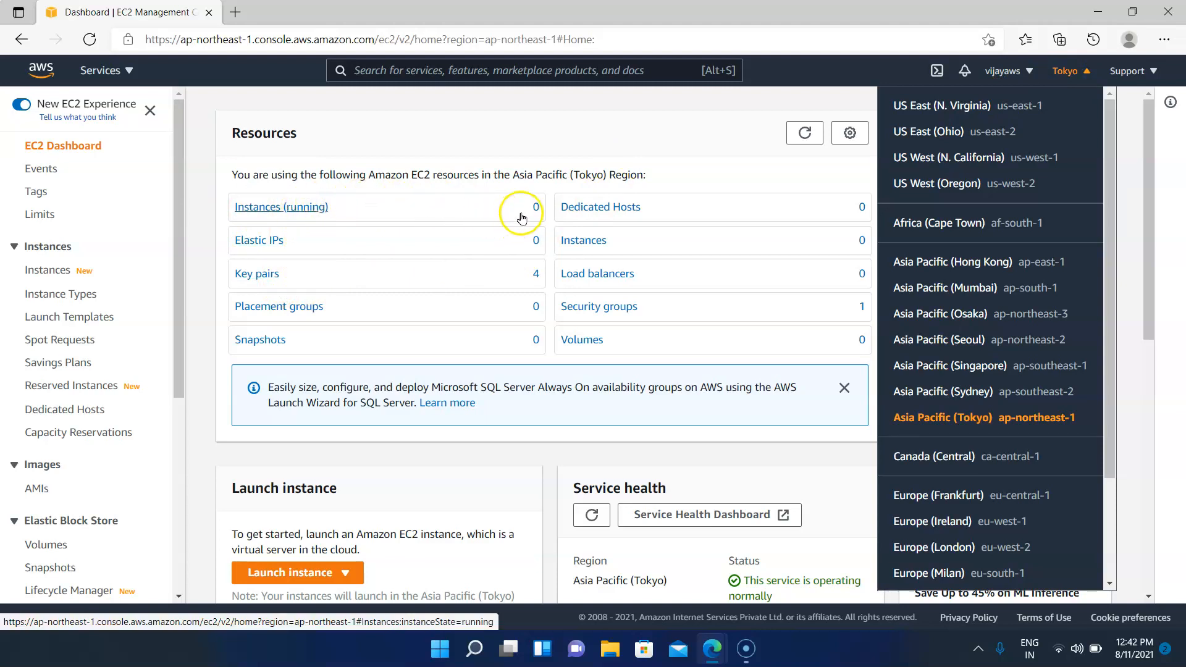
pyautogui.click(687, 123)
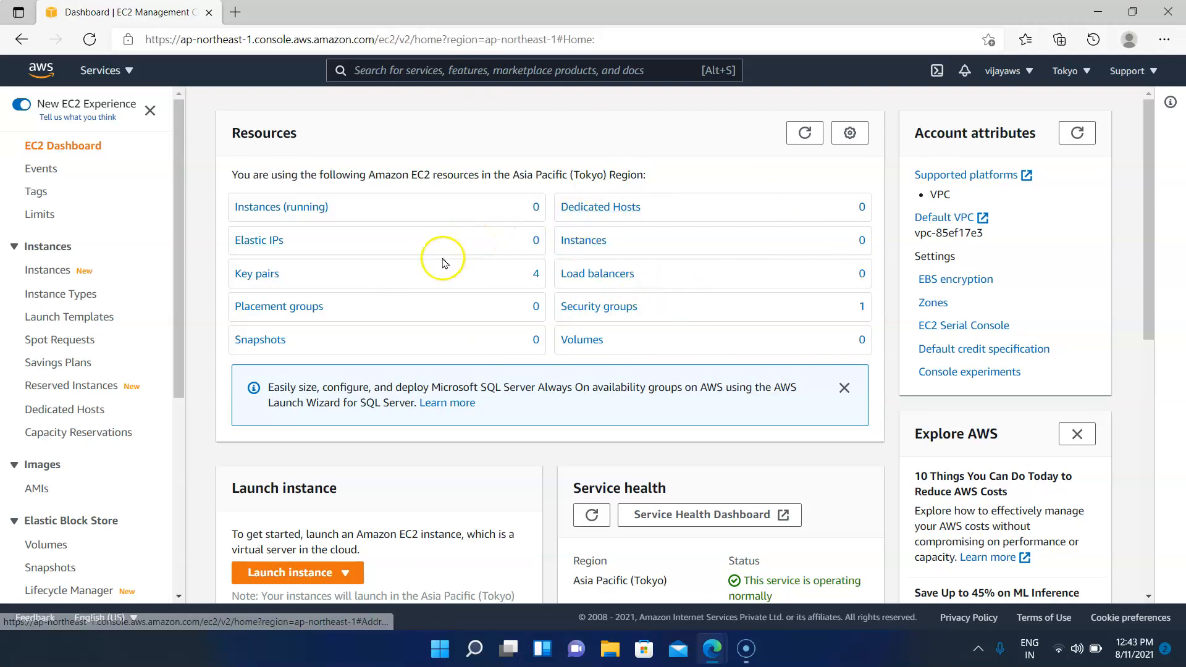
pyautogui.click(44, 272)
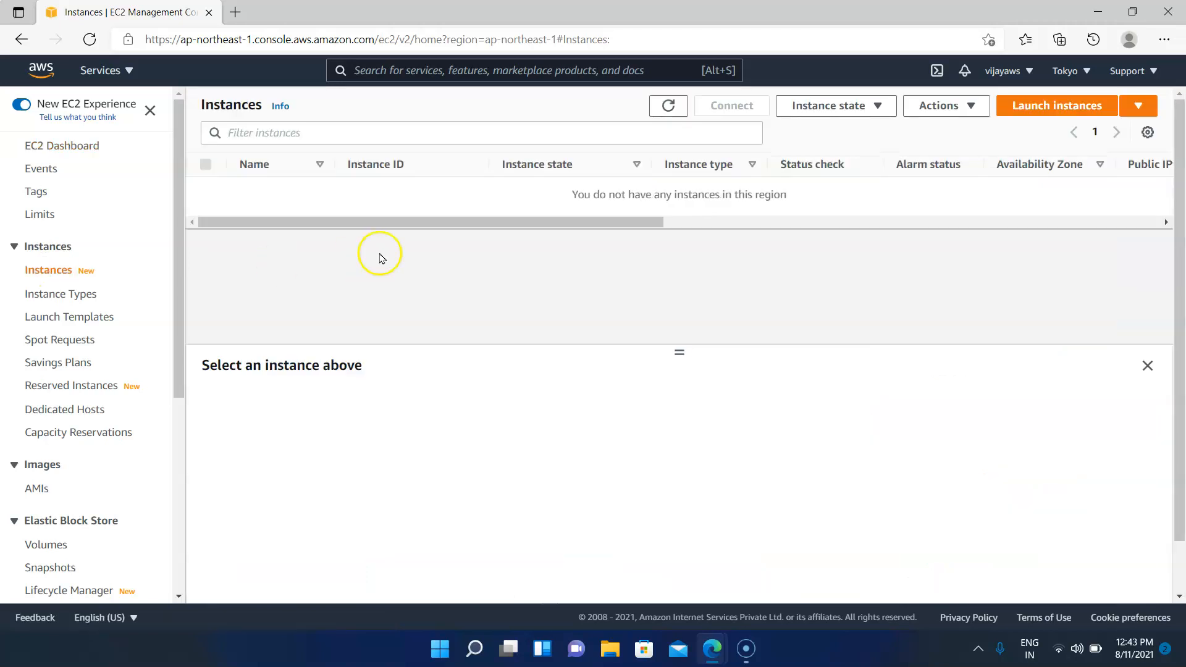
pyautogui.click(22, 39)
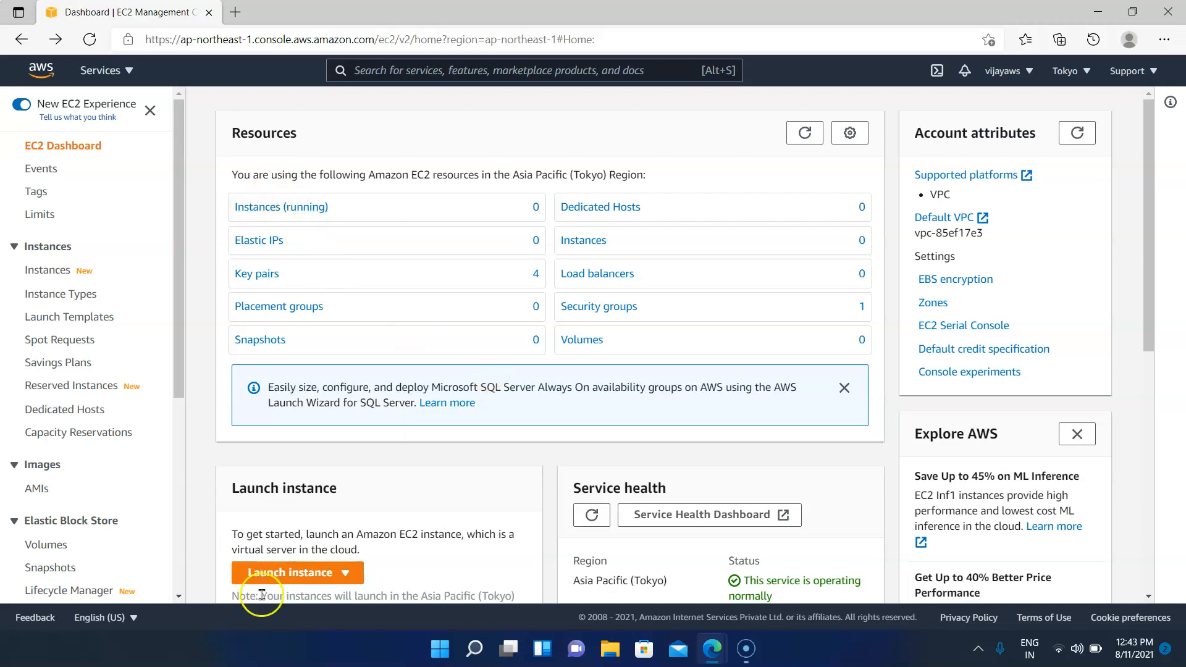
pyautogui.scroll(-2, 297, 593)
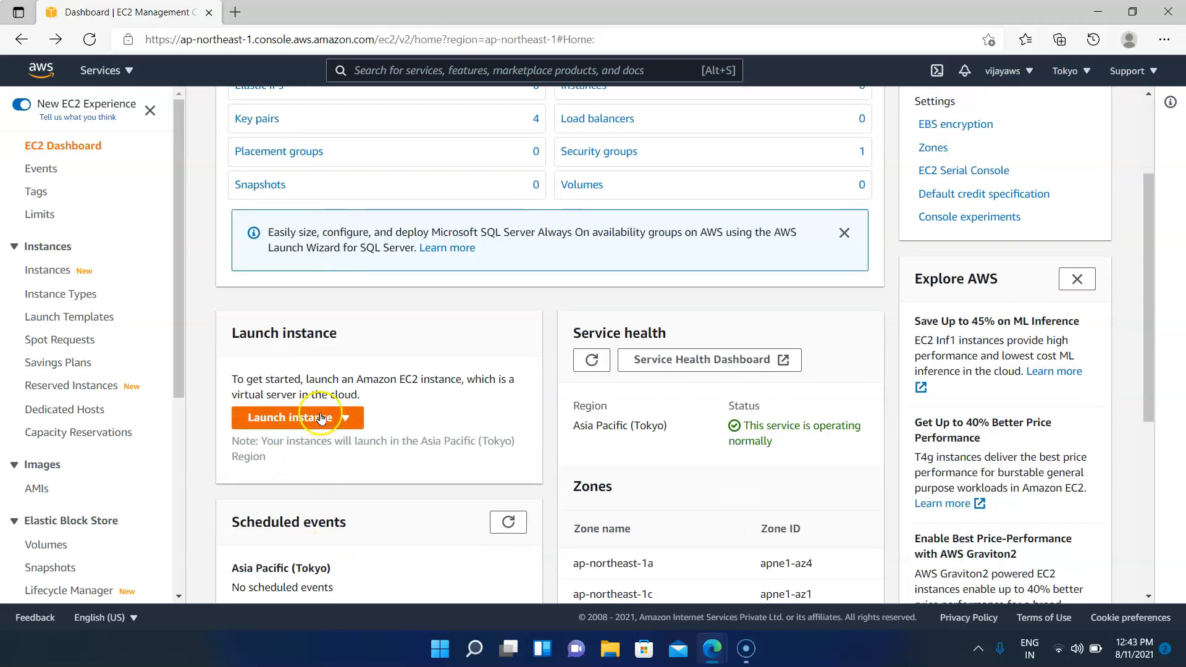
pyautogui.scroll(2, 321, 419)
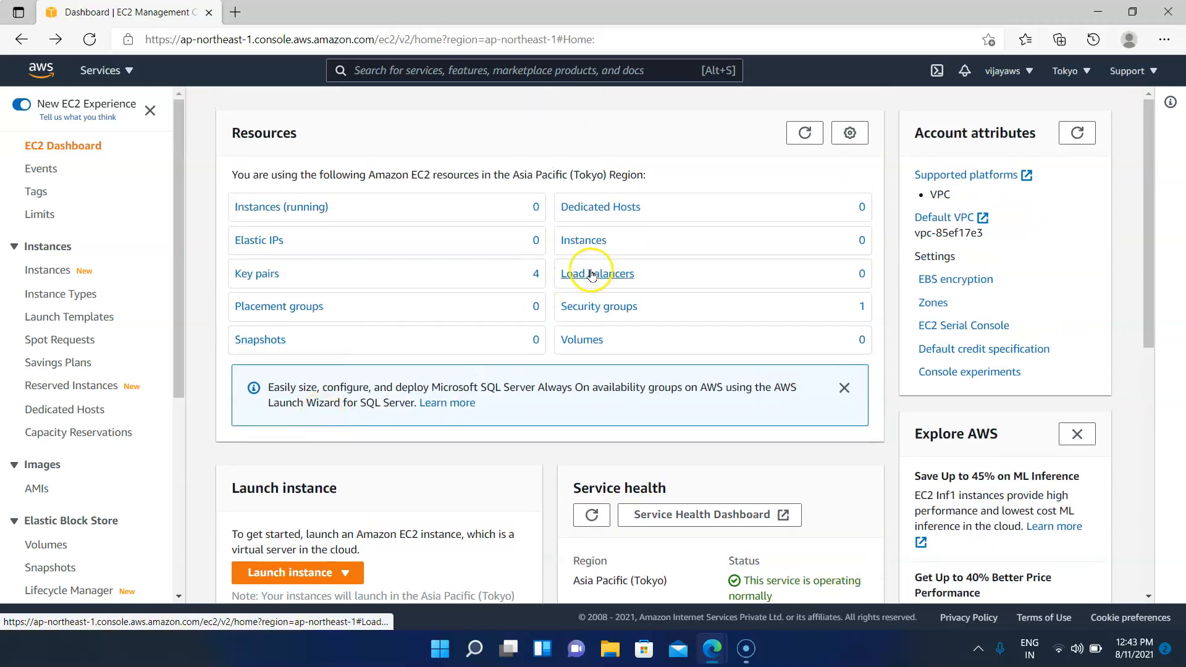
# Step: Open the EC2 Instances list and start the wizard for launching a new instance
pyautogui.click(35, 281)
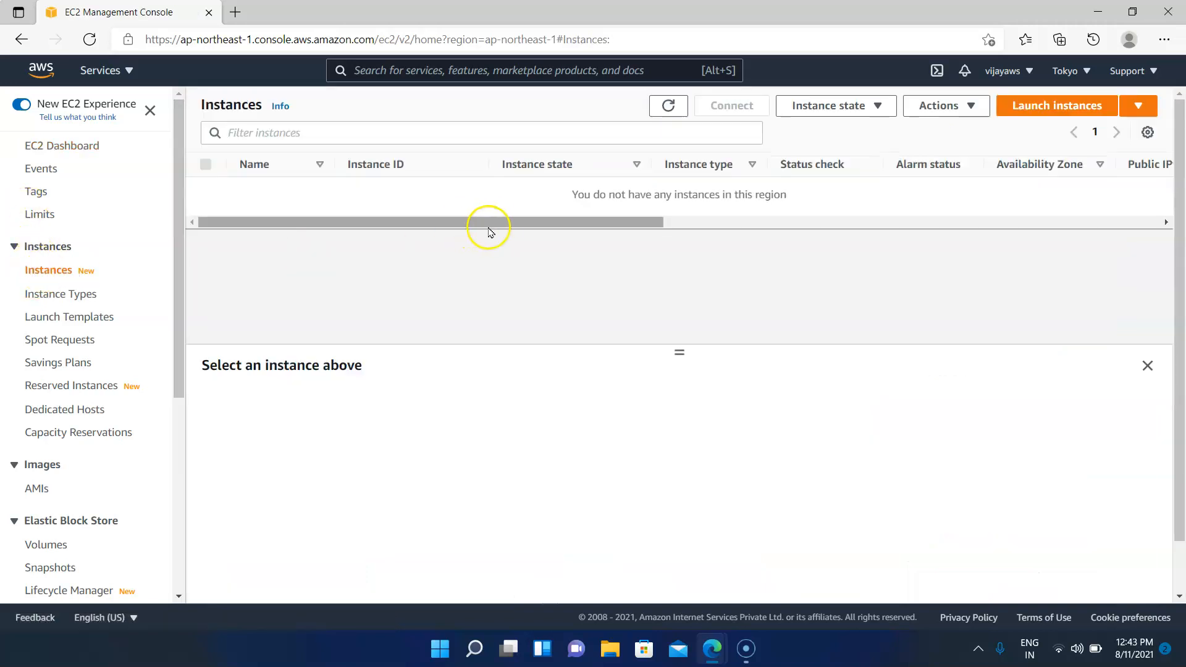
pyautogui.click(1071, 112)
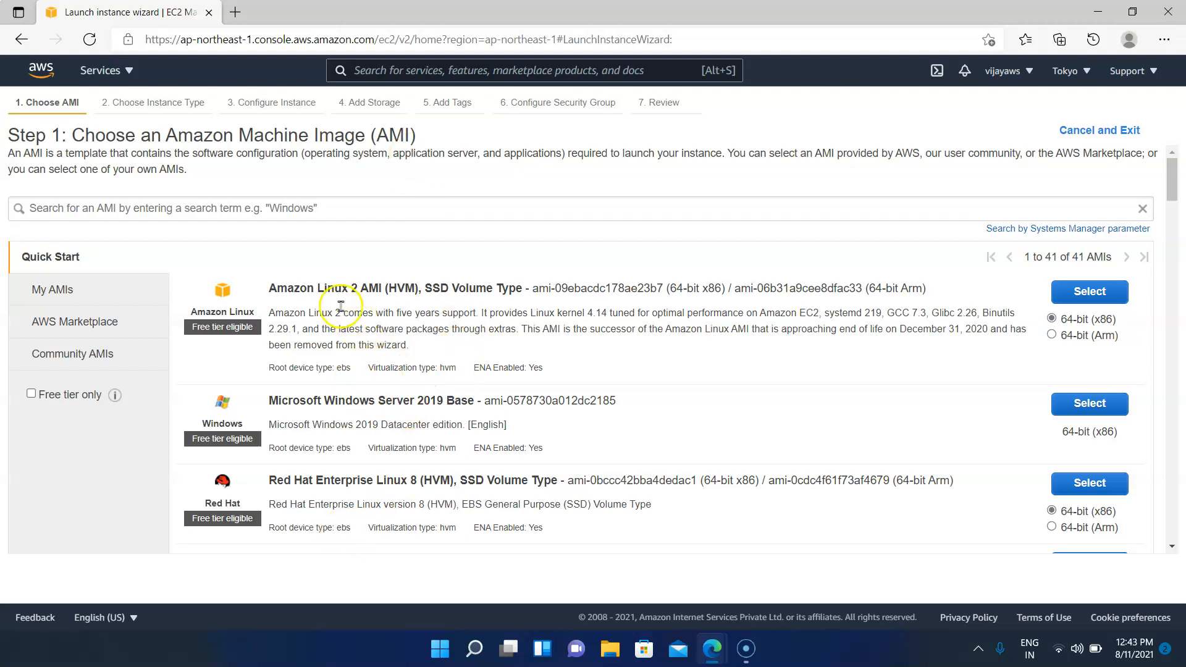
# Step: Examine the Quick Start machine images on offer and which of them are free tier eligible
pyautogui.scroll(-2, 430, 306)
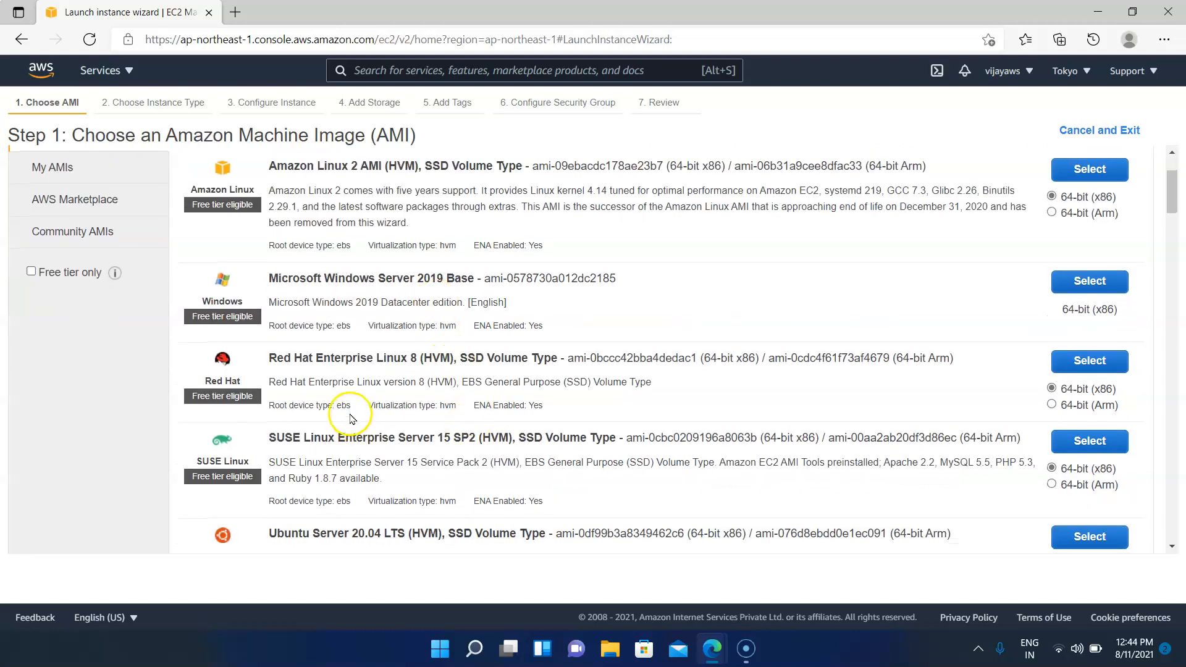
pyautogui.scroll(-8, 383, 457)
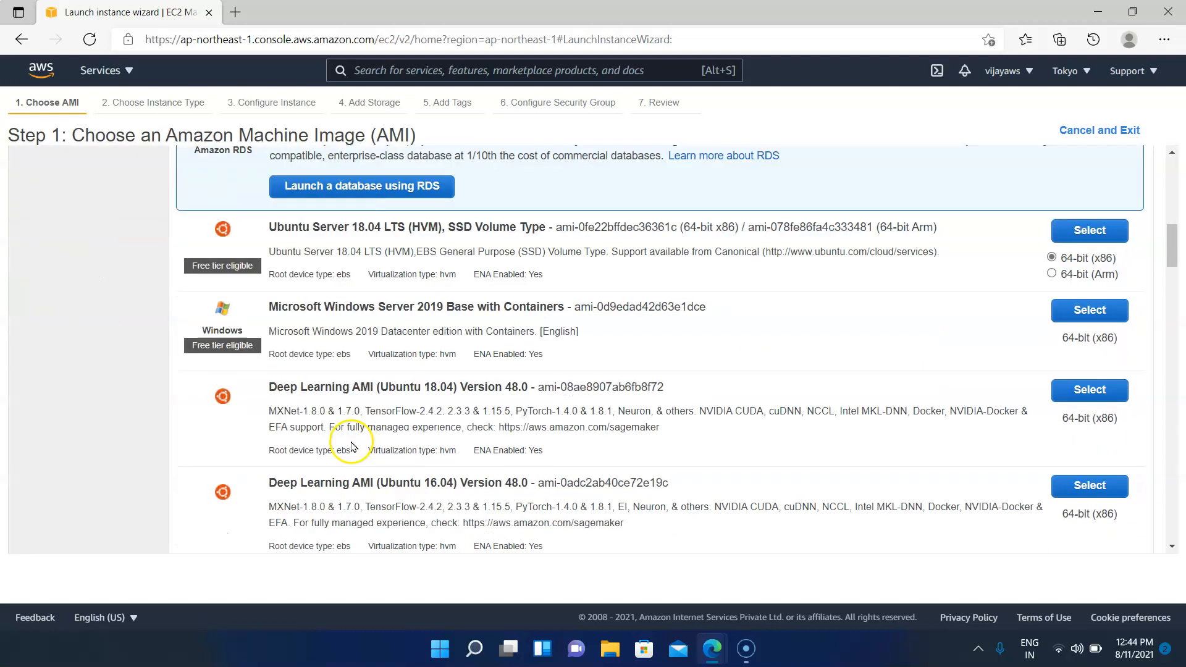
pyautogui.scroll(-1, 353, 446)
pyautogui.scroll(-3, 351, 442)
pyautogui.scroll(14, 347, 450)
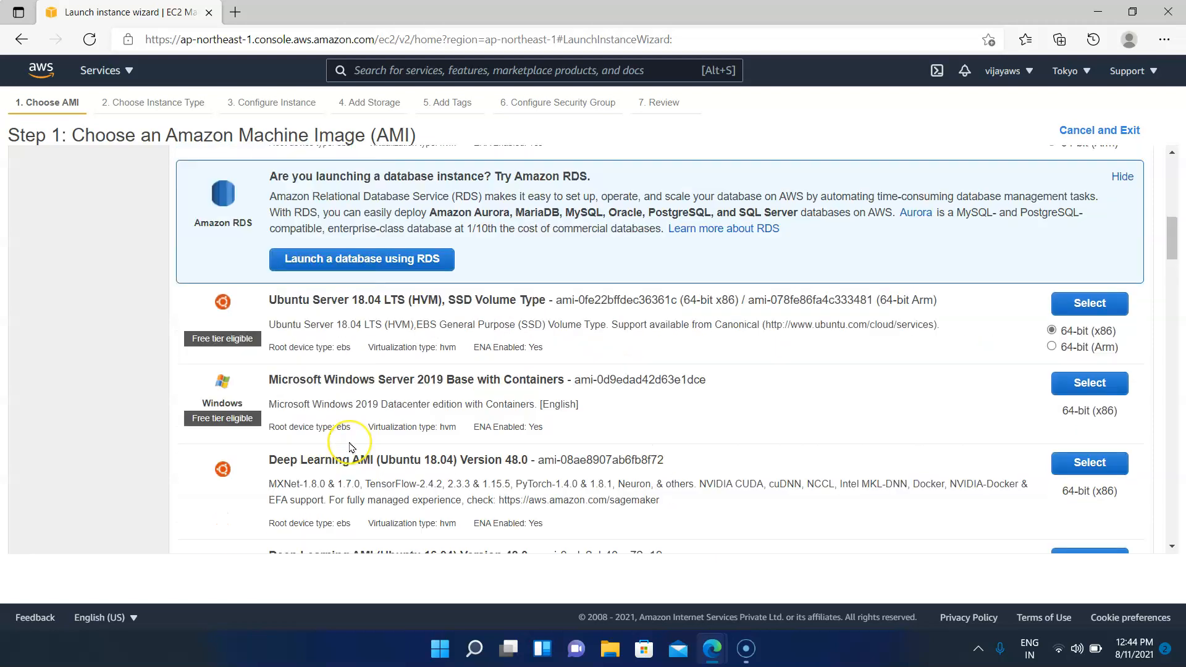
pyautogui.scroll(1, 350, 446)
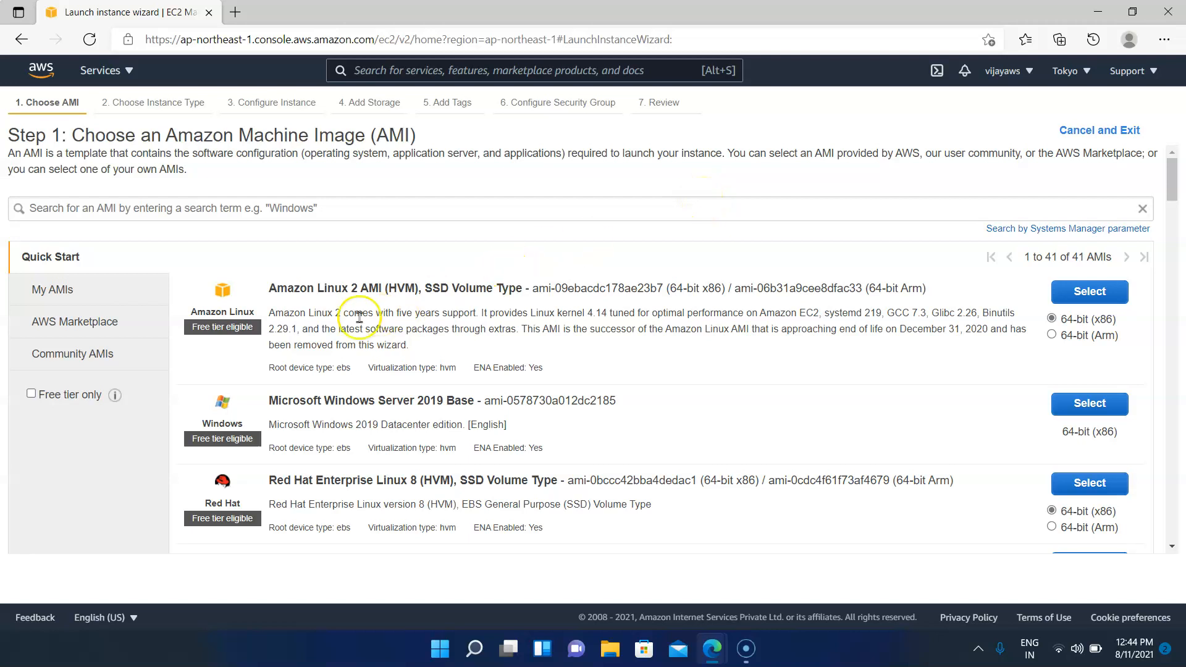
pyautogui.scroll(-2, 357, 309)
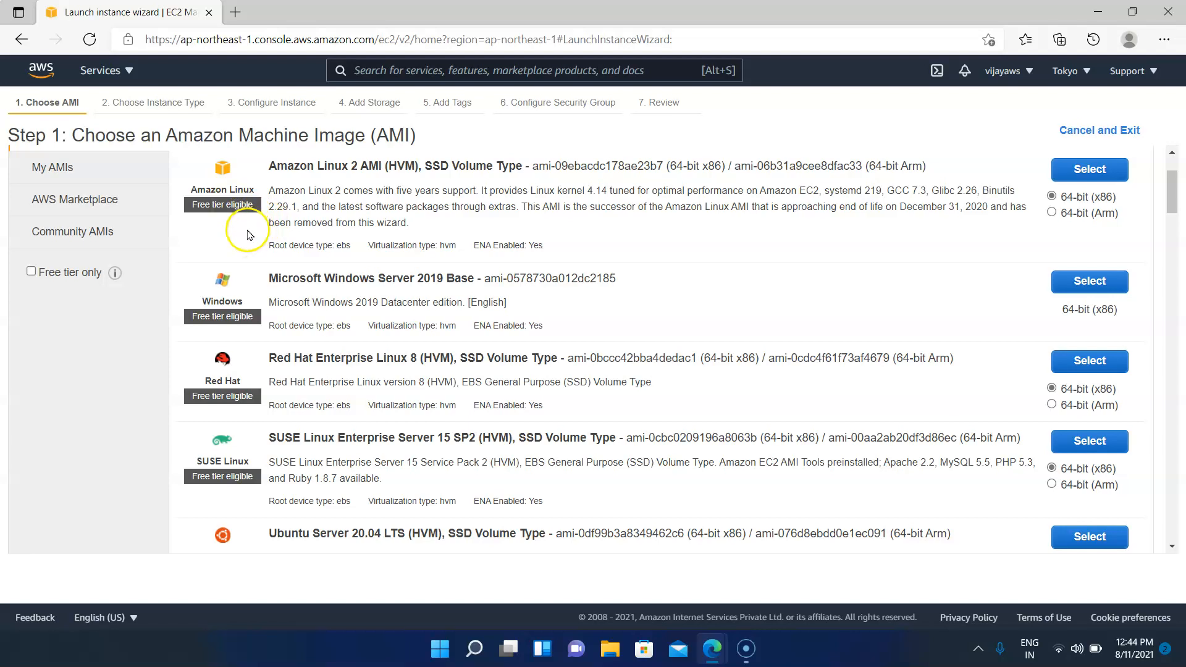
pyautogui.scroll(-2, 272, 290)
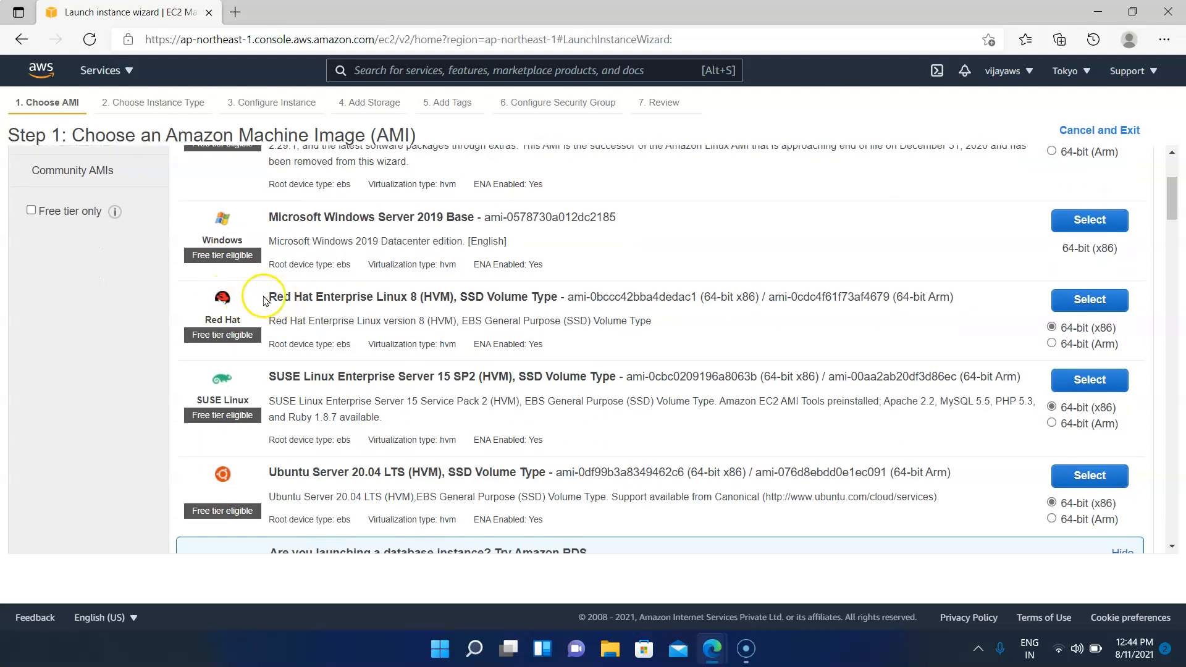
pyautogui.scroll(3, 340, 312)
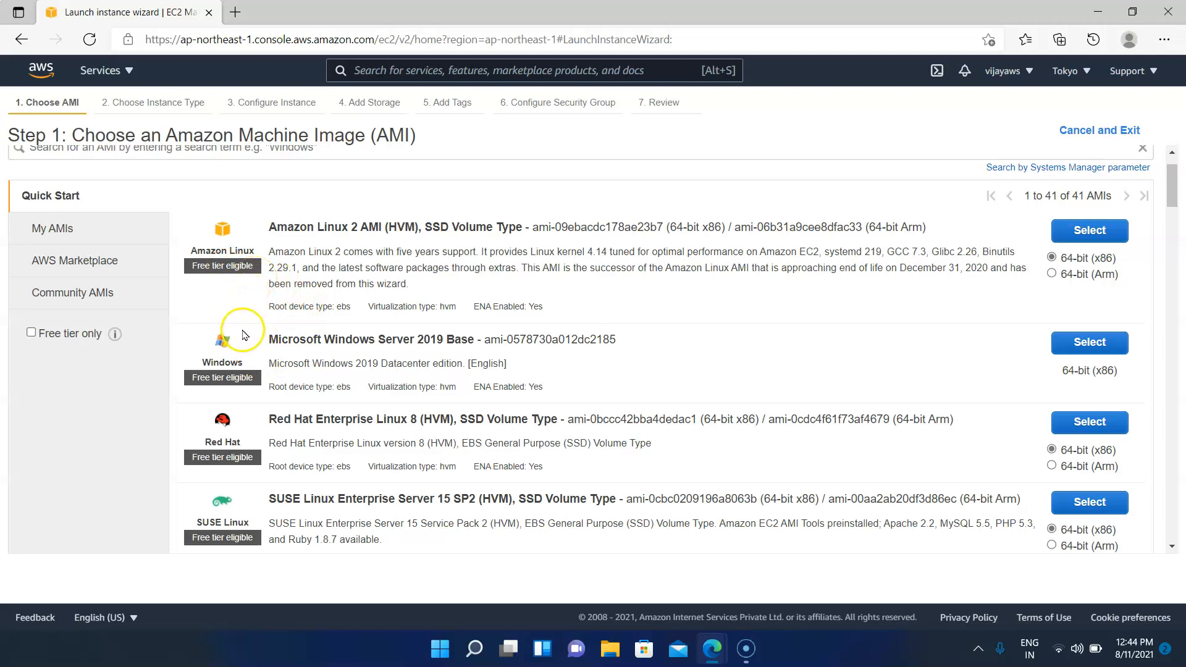
# Step: Choose the free tier eligible Microsoft Windows Server 2016 Base image as the instance's AMI
pyautogui.scroll(-4, 246, 334)
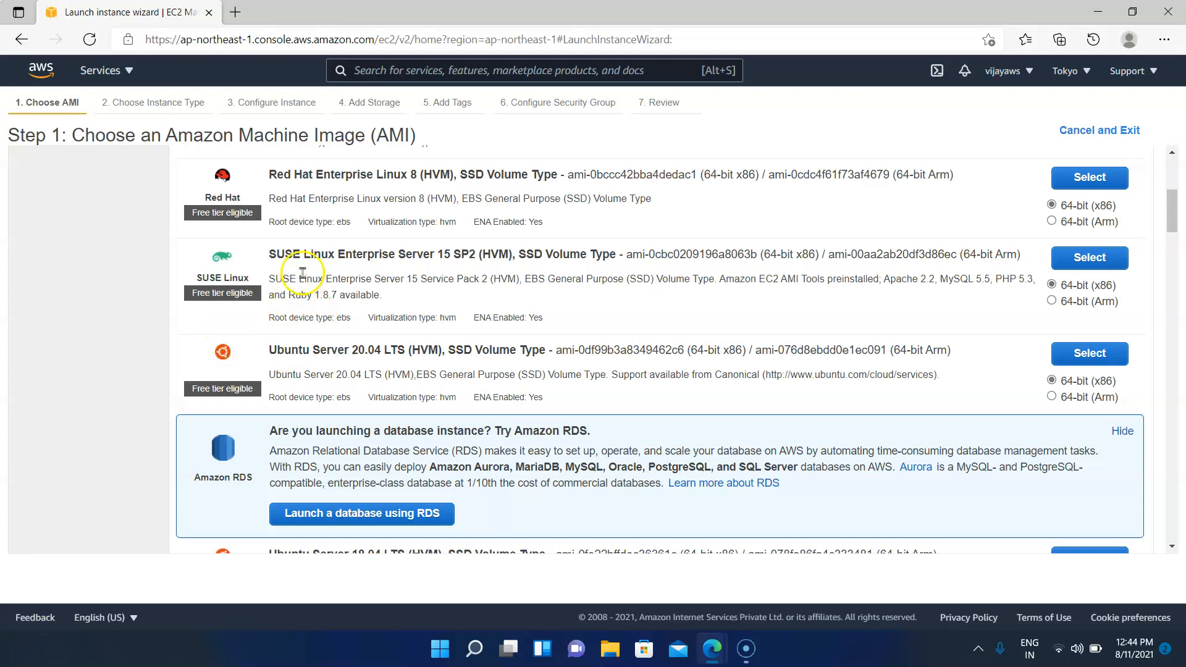
pyautogui.scroll(-5, 276, 279)
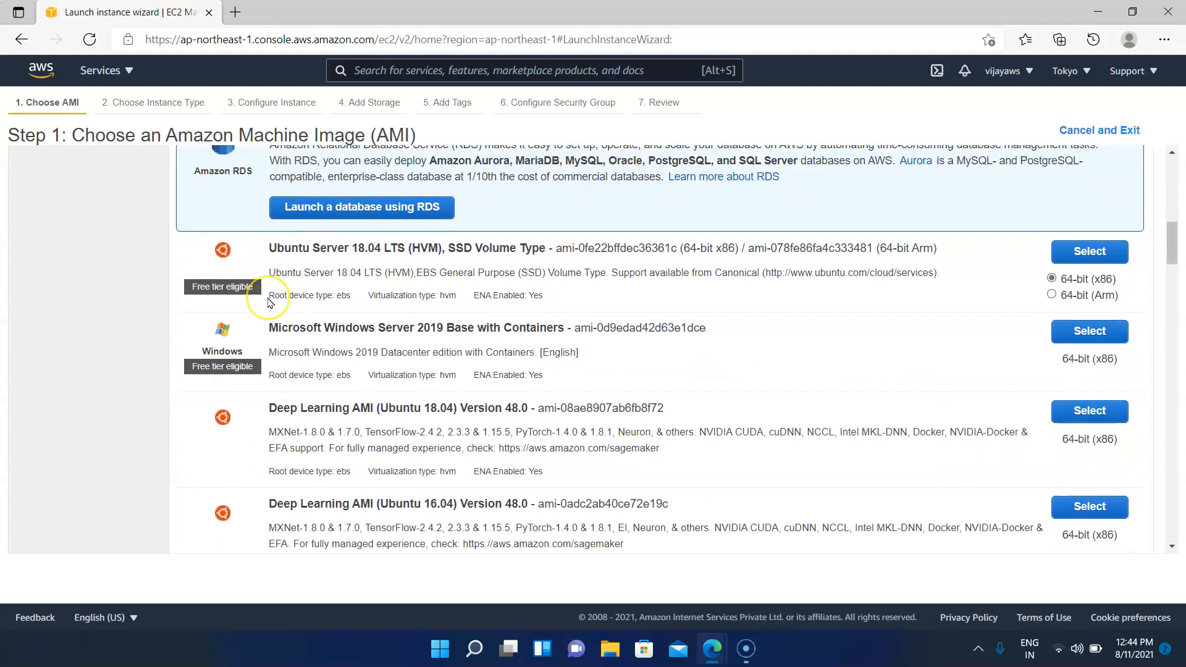
pyautogui.scroll(-1, 270, 302)
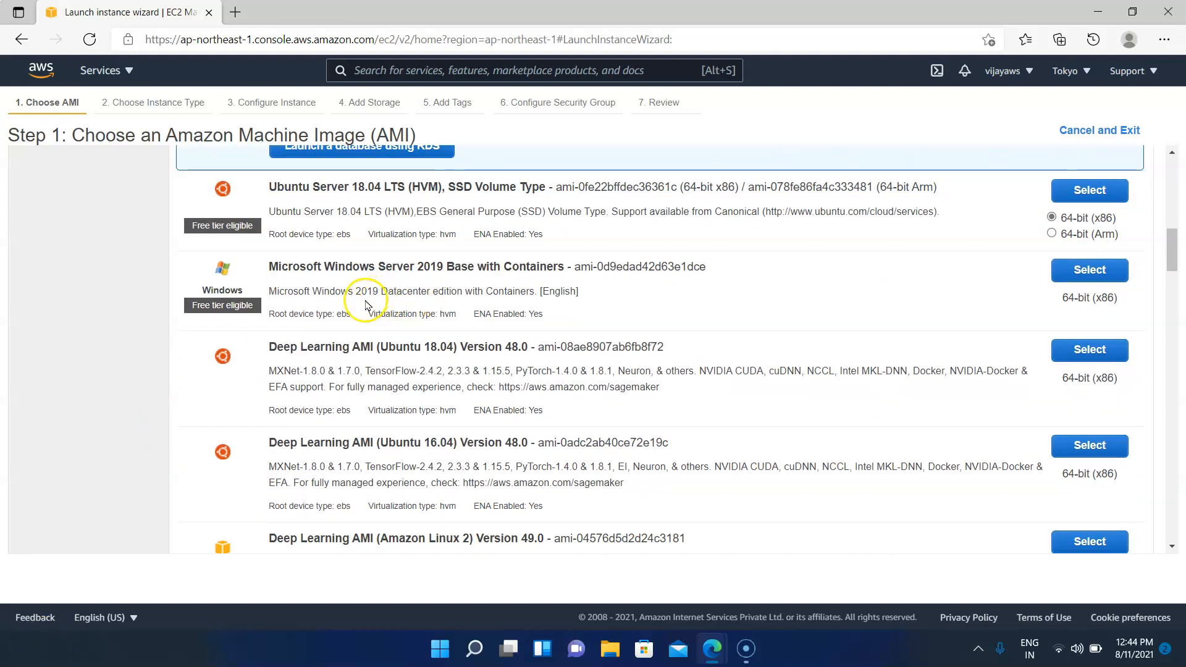
pyautogui.scroll(-3, 384, 302)
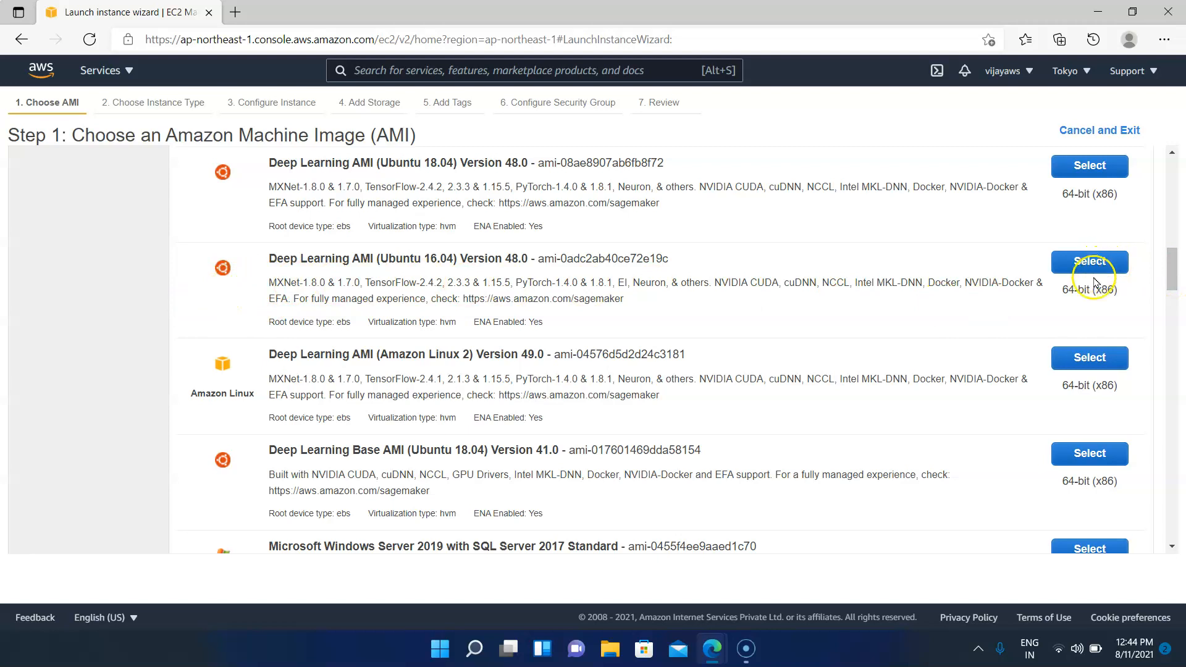
pyautogui.scroll(-3, 388, 304)
pyautogui.scroll(-9, 388, 304)
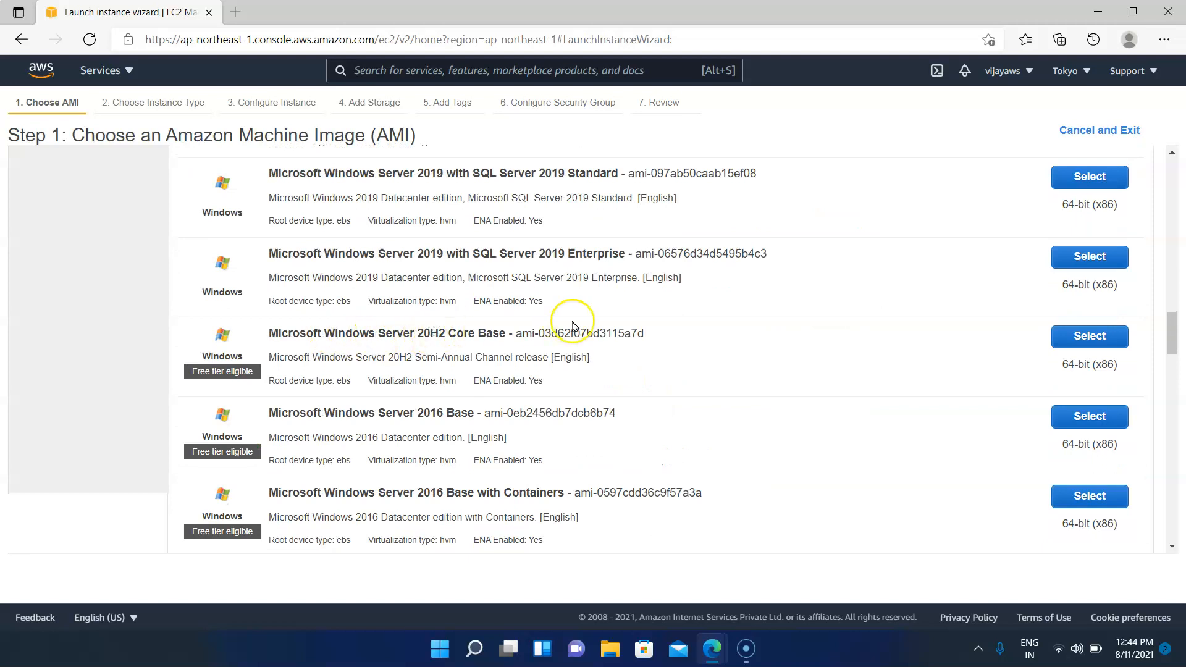
pyautogui.scroll(-3, 565, 320)
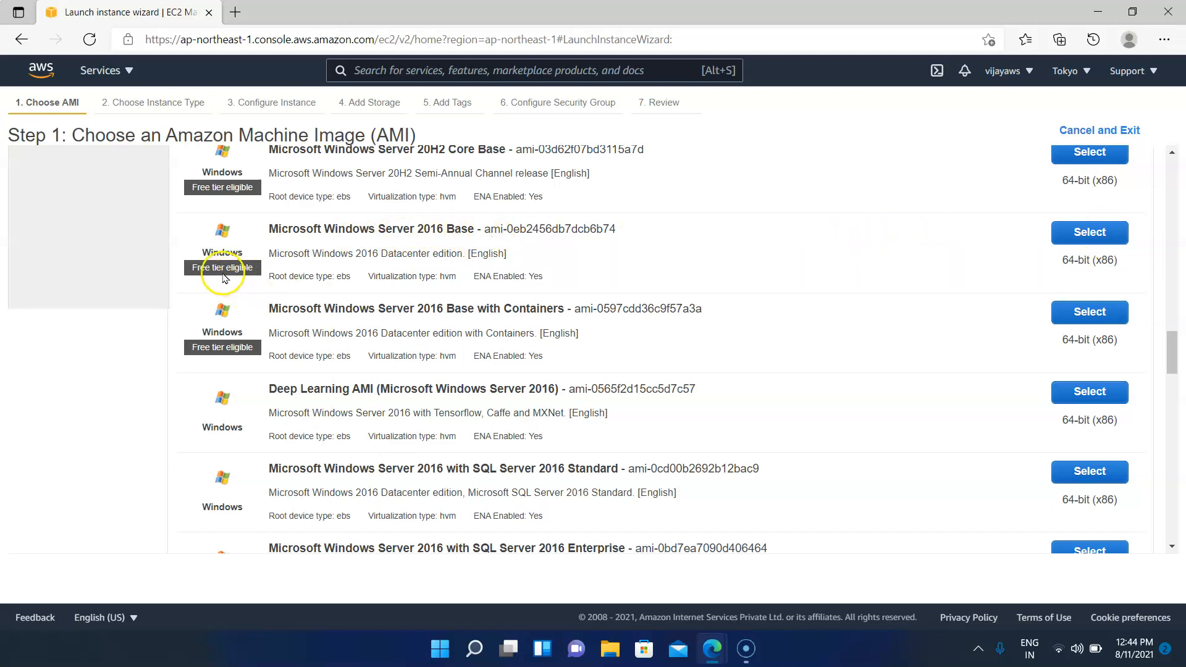
pyautogui.click(1086, 234)
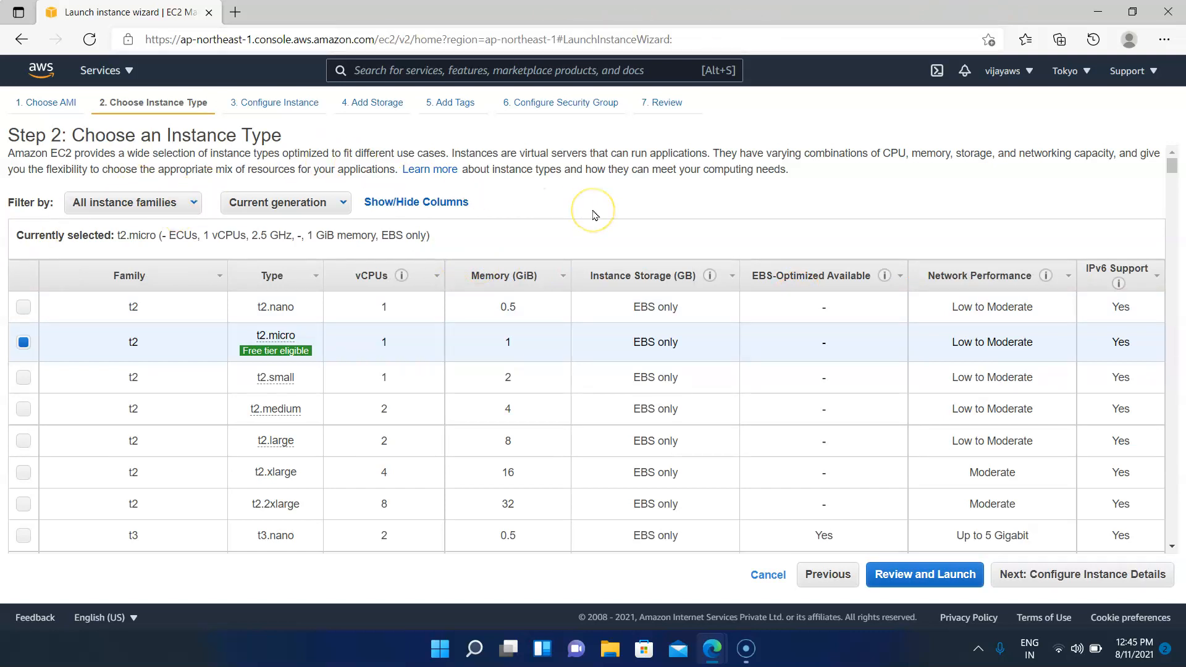
# Step: Examine the instance types on offer across the families, including the description of the free tier eligible t2.micro
pyautogui.scroll(-2, 591, 216)
pyautogui.scroll(2, 513, 236)
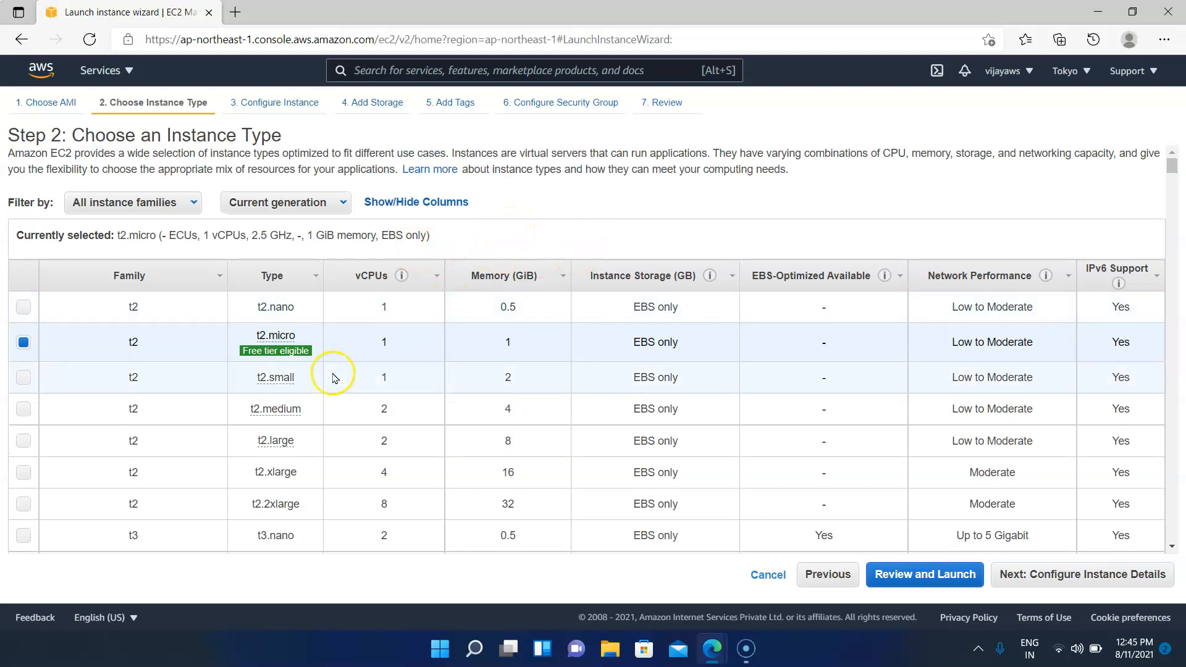
pyautogui.click(284, 348)
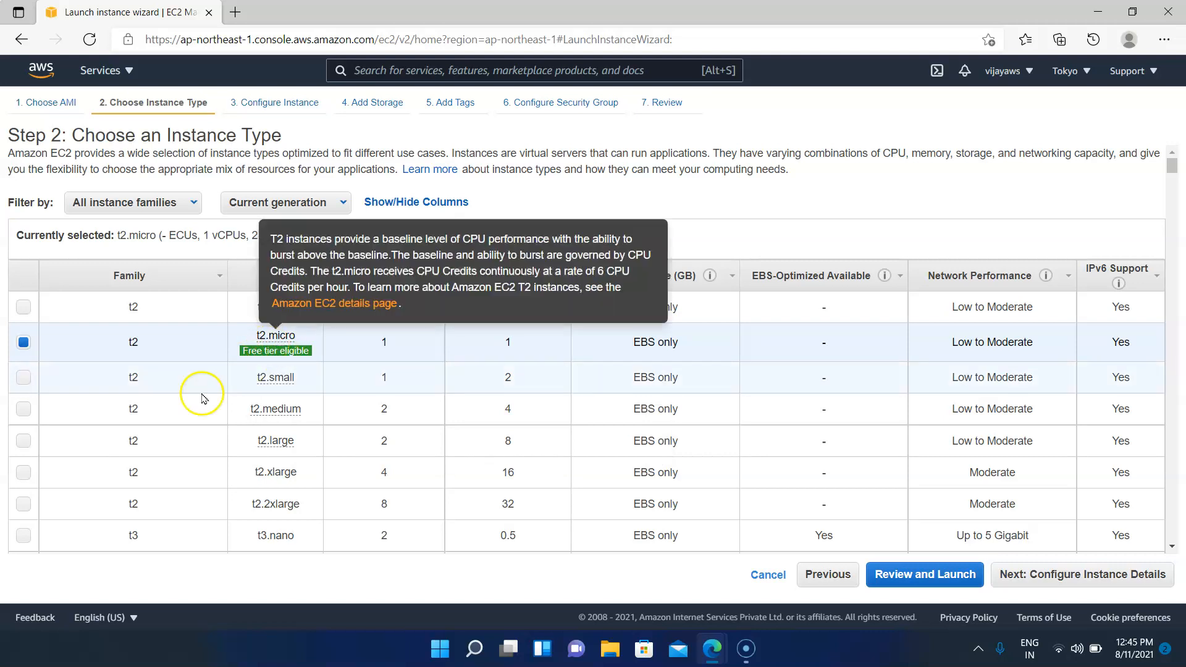
pyautogui.scroll(-3, 126, 389)
pyautogui.scroll(-5, 125, 389)
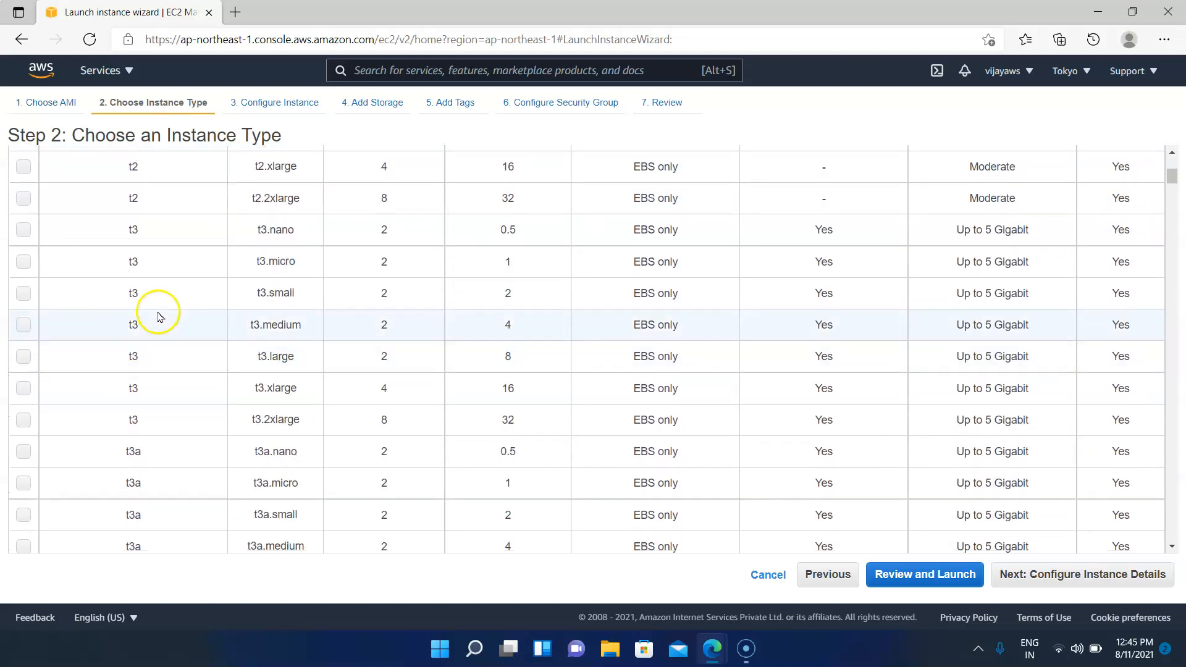
pyautogui.scroll(-12, 150, 402)
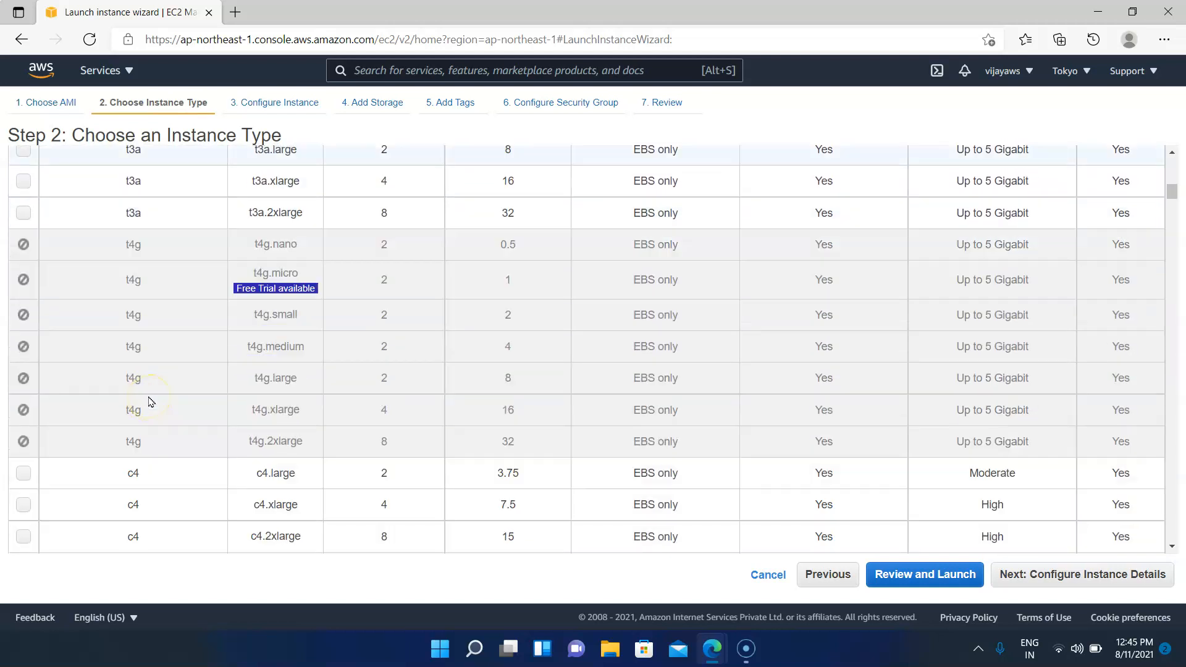
pyautogui.scroll(-15, 228, 442)
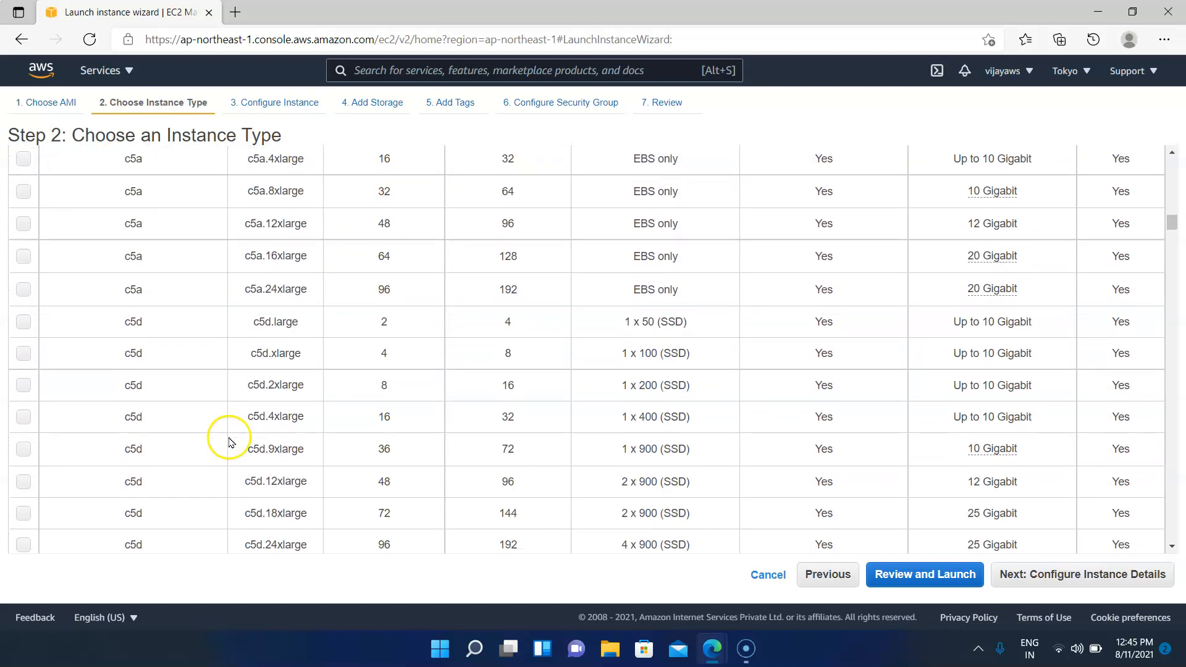
pyautogui.scroll(-5, 229, 443)
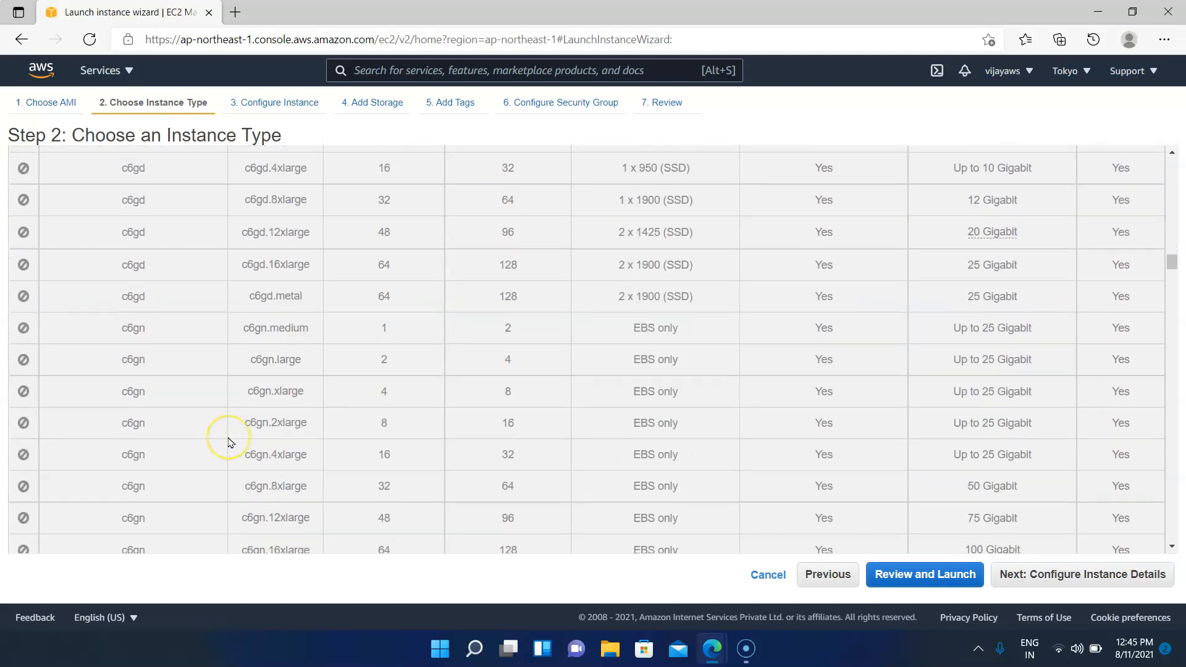
pyautogui.scroll(20, 229, 442)
pyautogui.scroll(20, 228, 442)
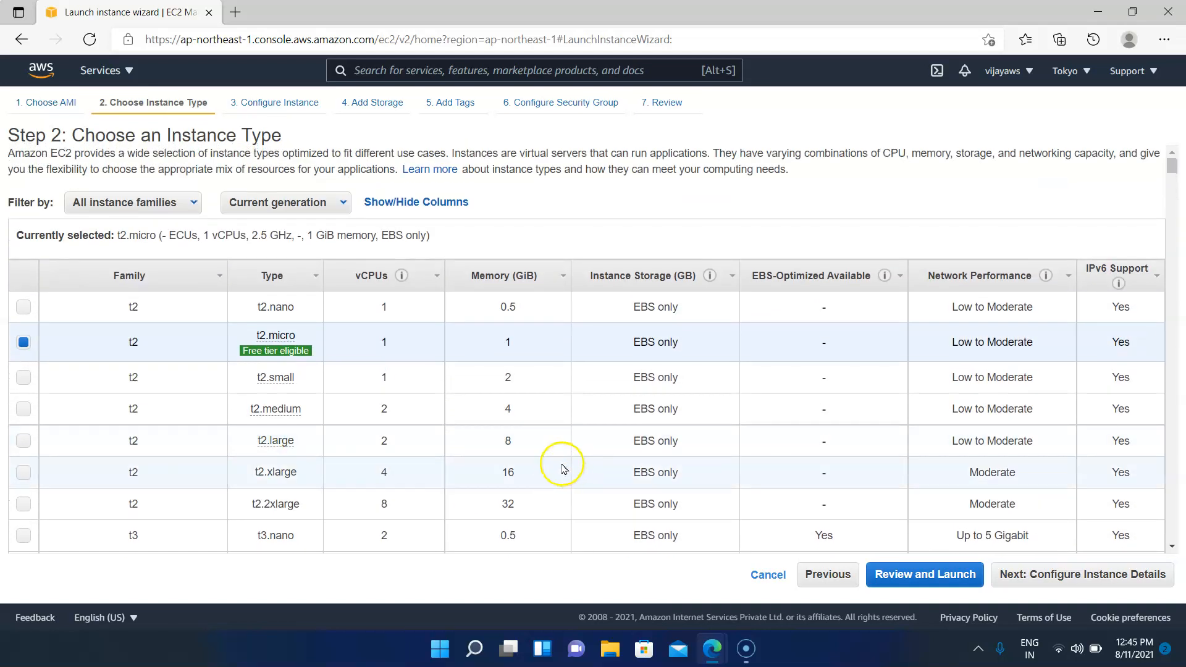
# Step: Keep t2.micro as the instance type and continue to the instance details configuration
pyautogui.moveTo(308, 358)
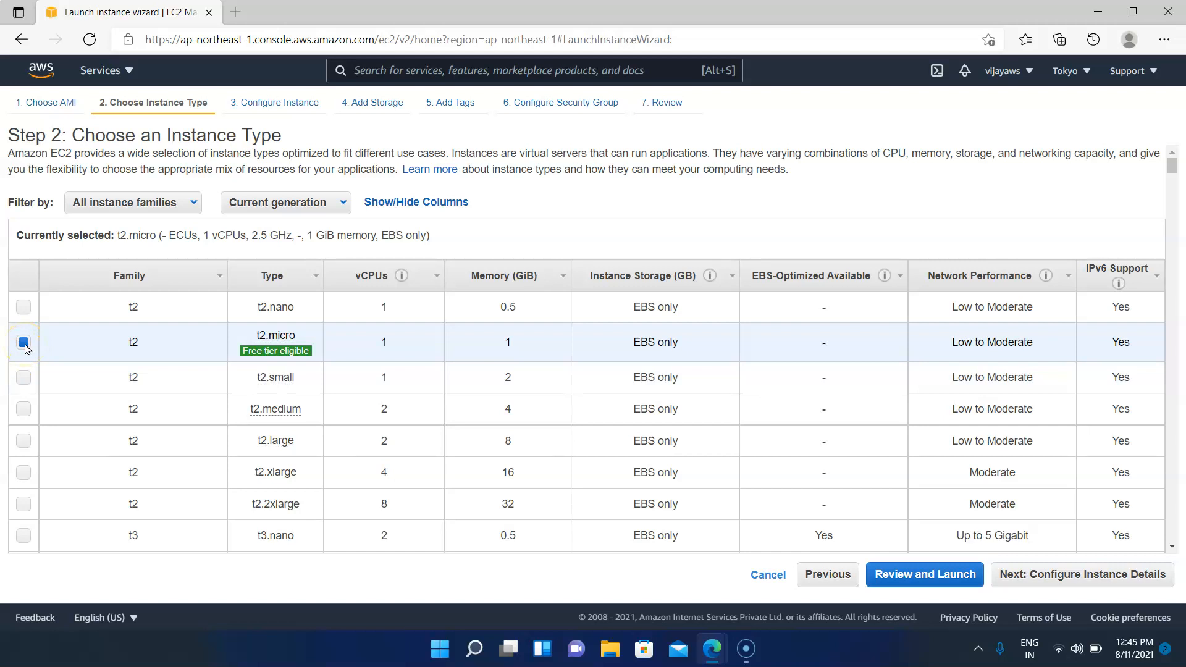
pyautogui.click(339, 349)
pyautogui.moveTo(403, 280)
pyautogui.moveTo(711, 278)
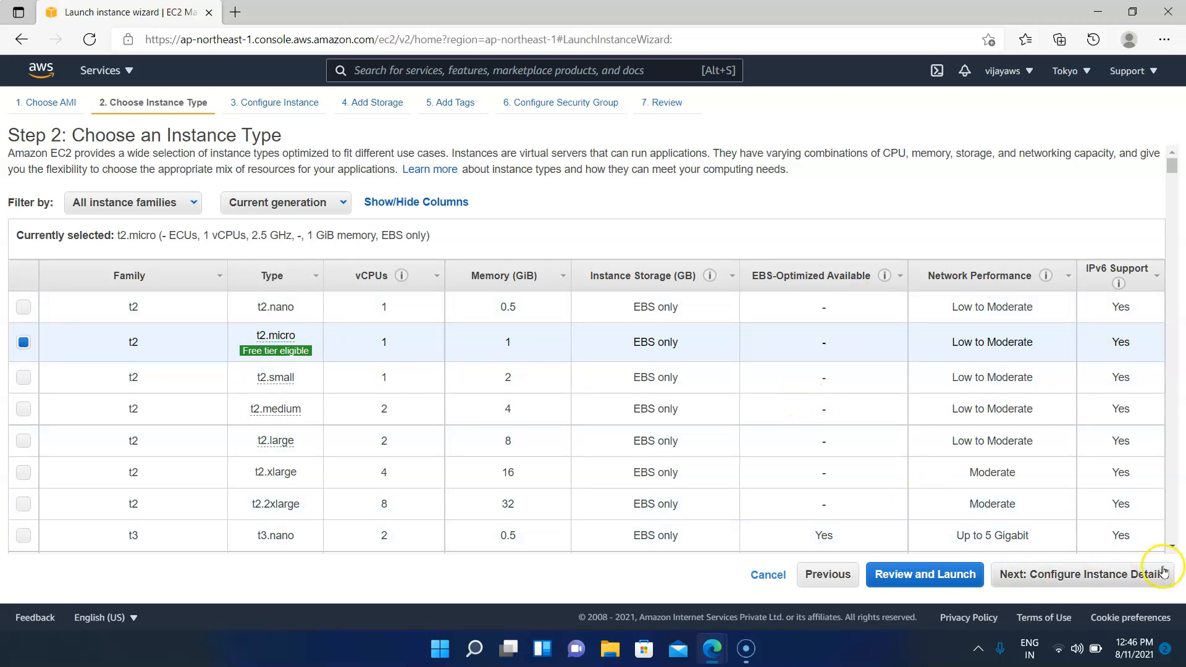
pyautogui.moveTo(275, 336)
pyautogui.click(901, 581)
pyautogui.click(1087, 578)
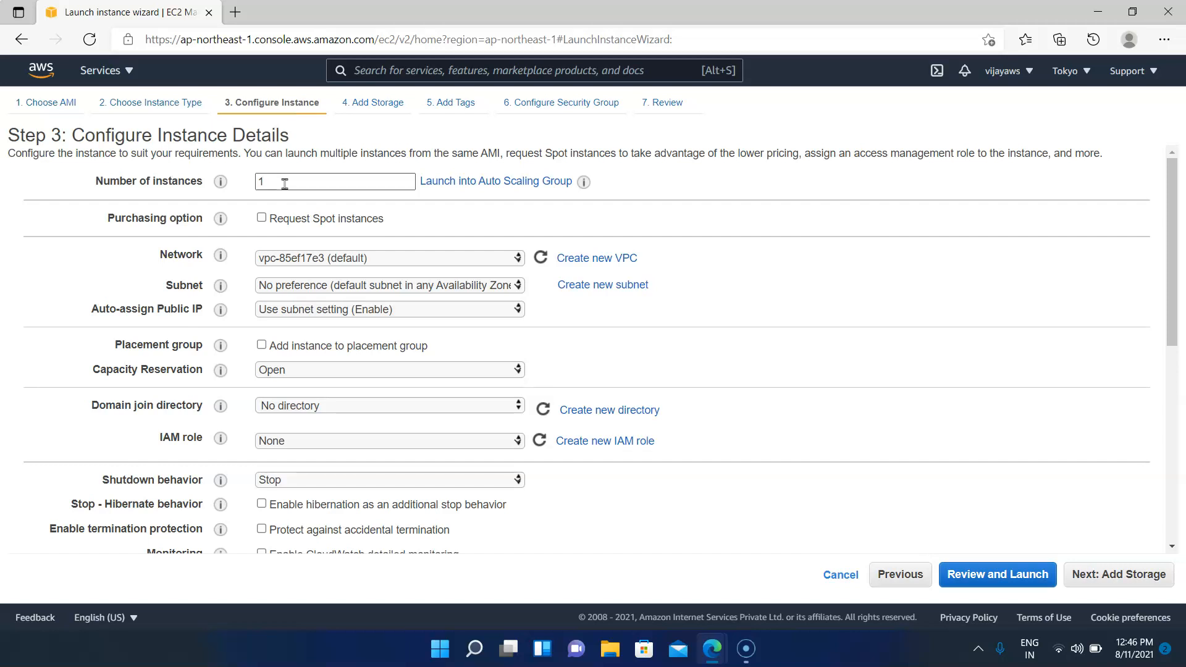
# Step: Place the instance in the default VPC network and the default subnet in ap-northeast-1a
pyautogui.moveTo(227, 264)
pyautogui.click(398, 258)
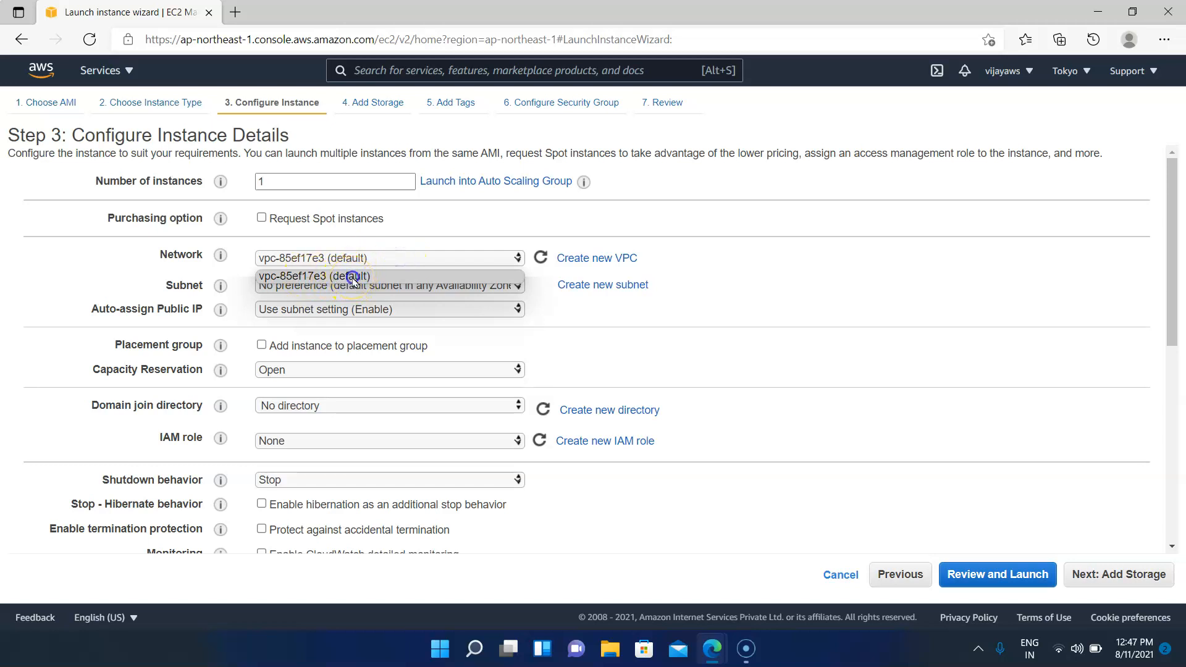
pyautogui.click(354, 278)
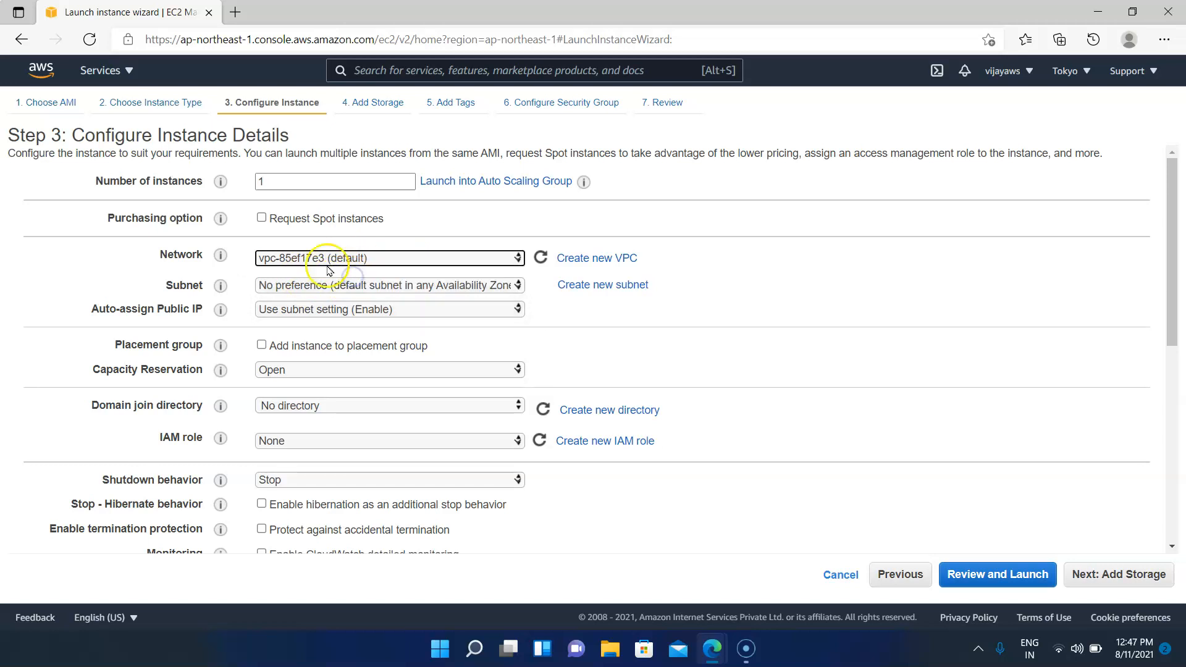
pyautogui.click(413, 286)
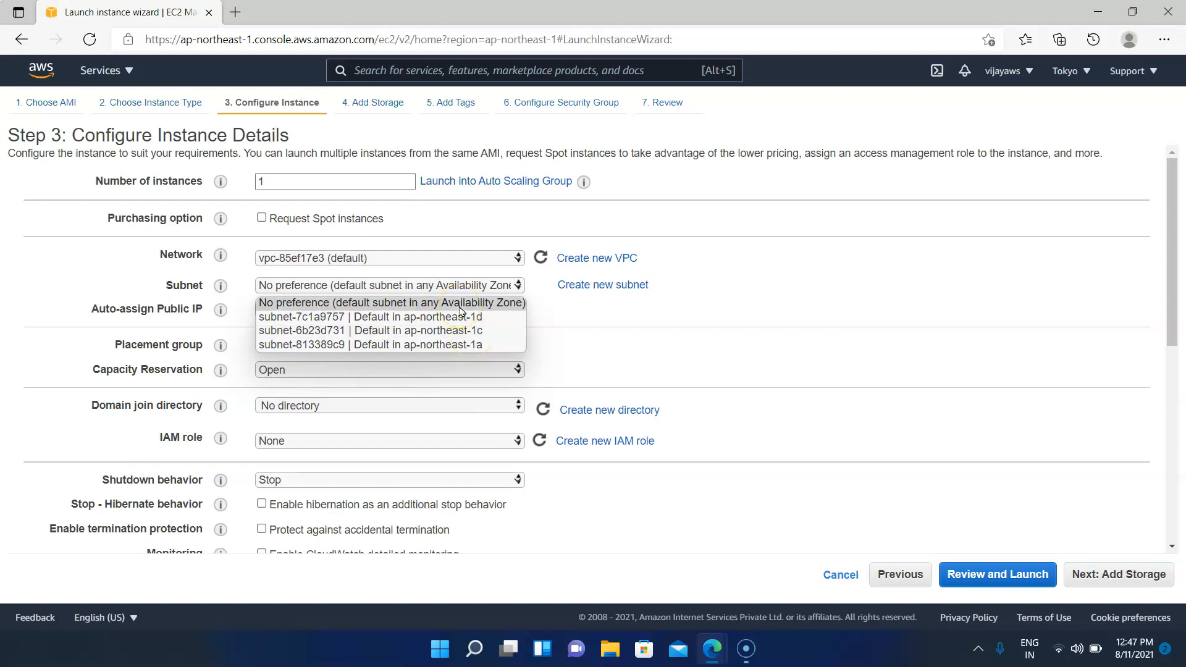
pyautogui.click(482, 345)
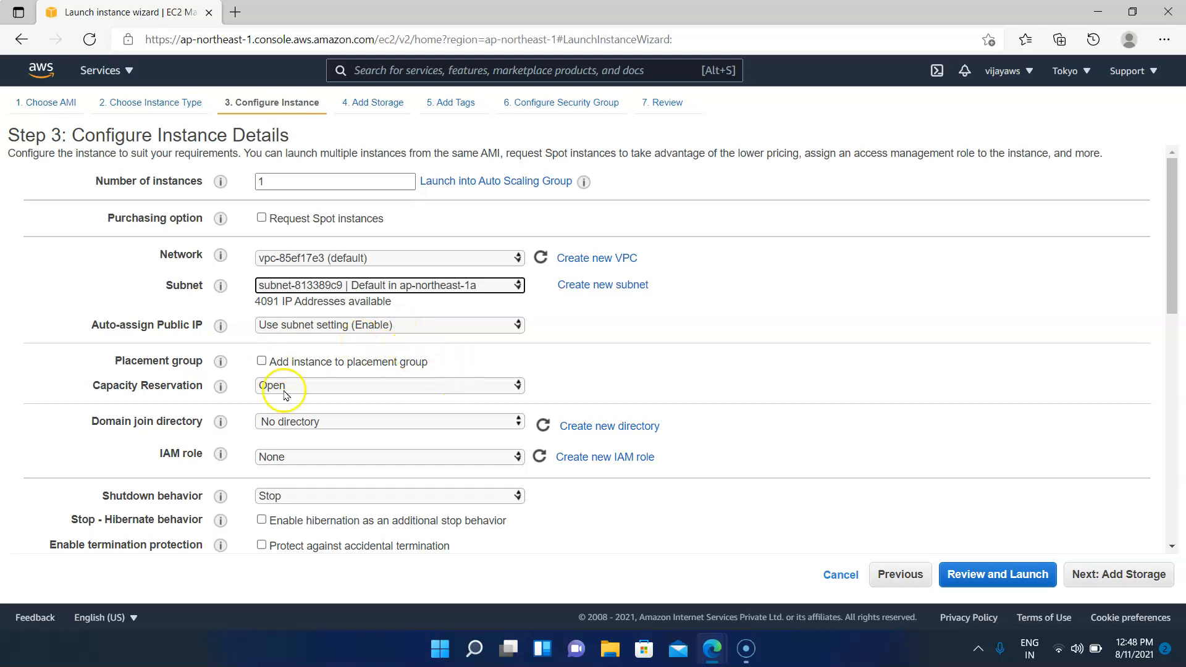
# Step: Review the remaining instance details, leave them at their defaults and continue to the storage settings
pyautogui.scroll(-1, 305, 389)
pyautogui.moveTo(224, 369)
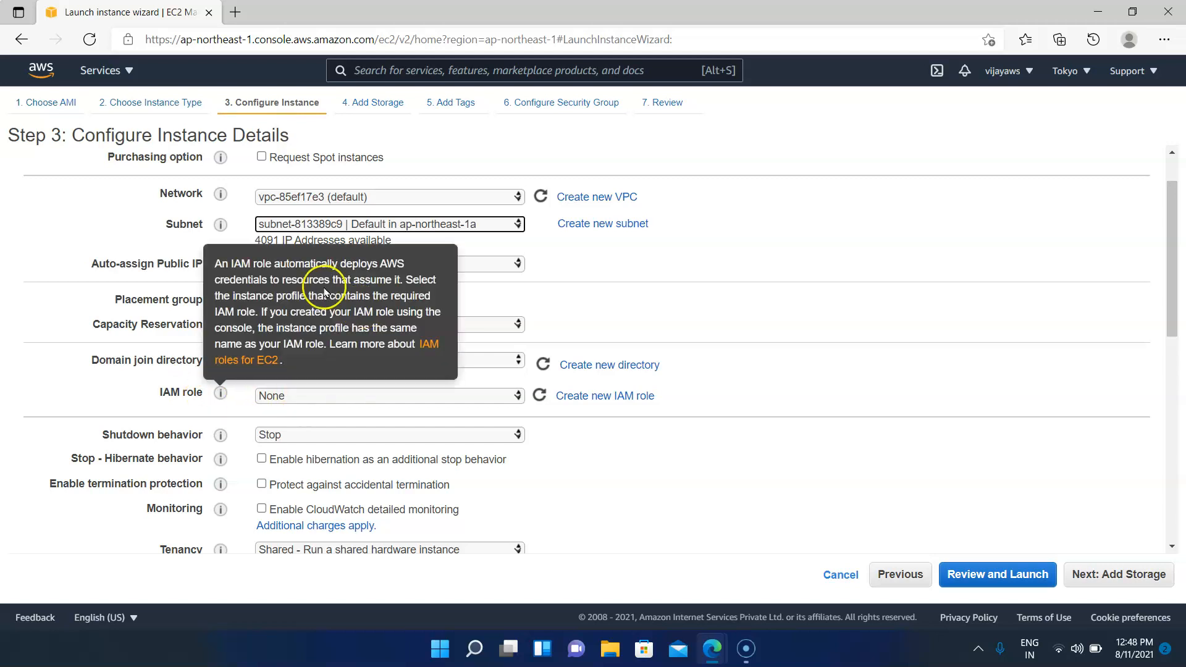
pyautogui.scroll(-1, 320, 405)
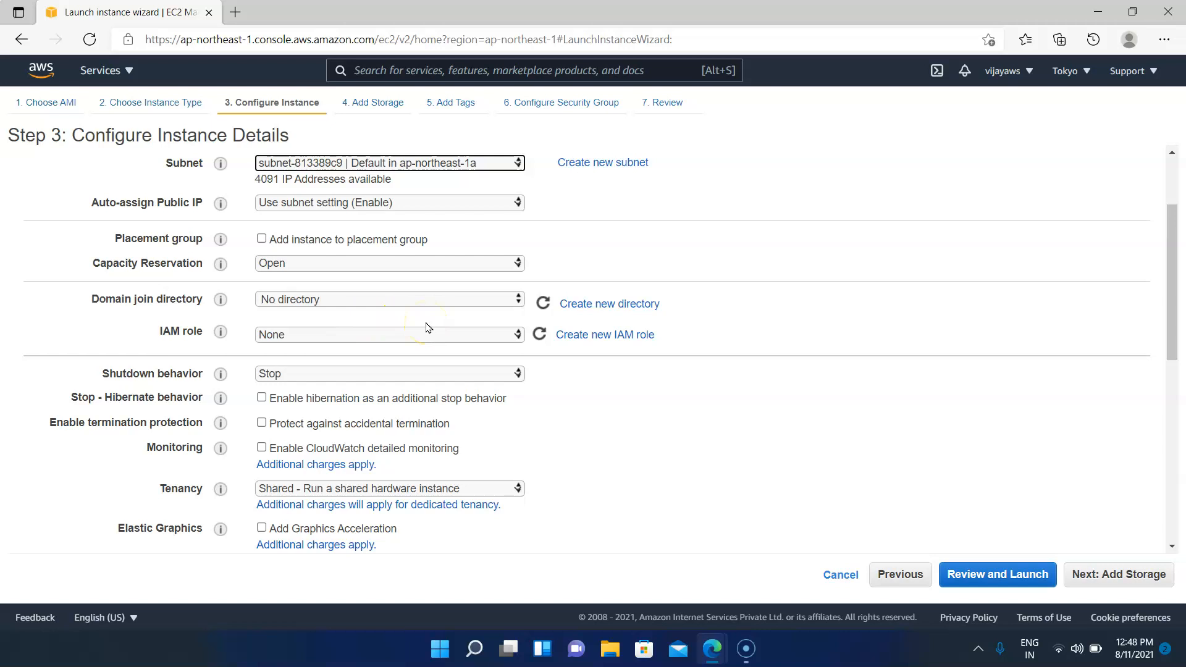
pyautogui.scroll(-2, 355, 324)
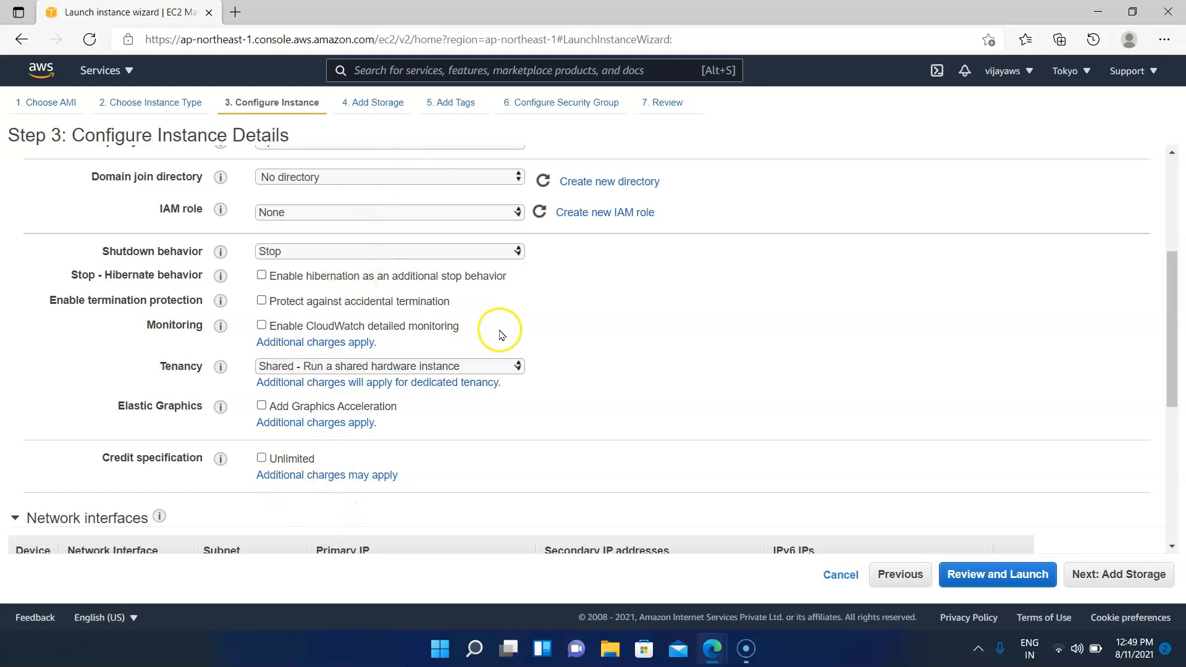
pyautogui.scroll(-1, 397, 373)
pyautogui.scroll(-3, 397, 373)
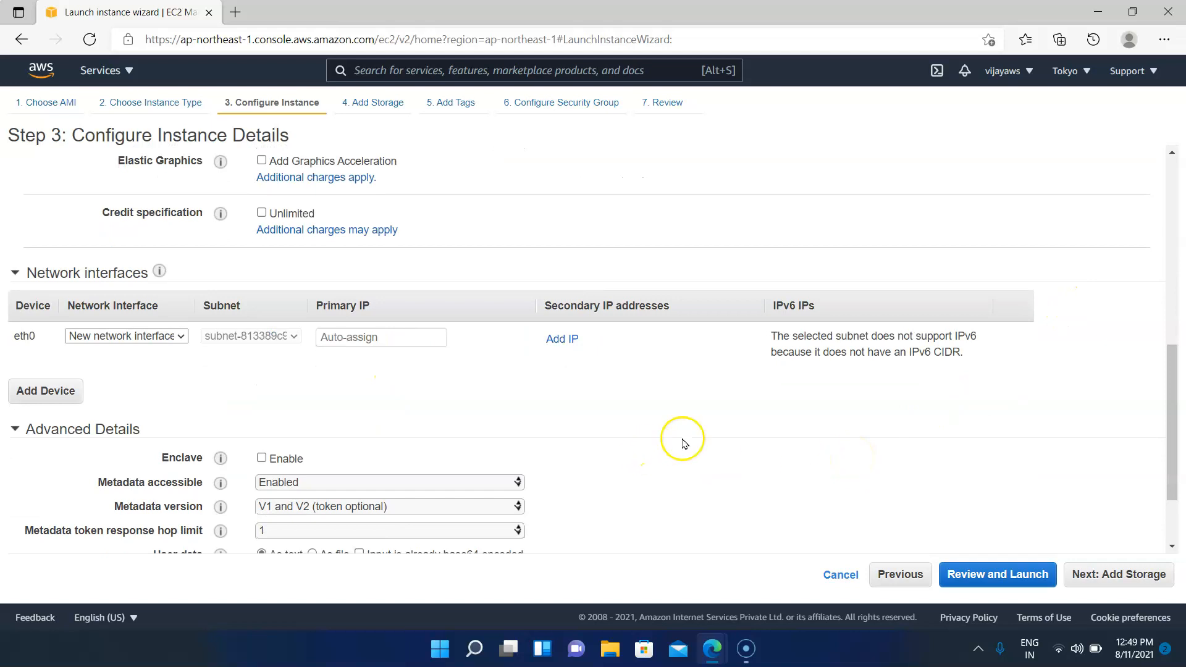
pyautogui.scroll(-2, 62, 334)
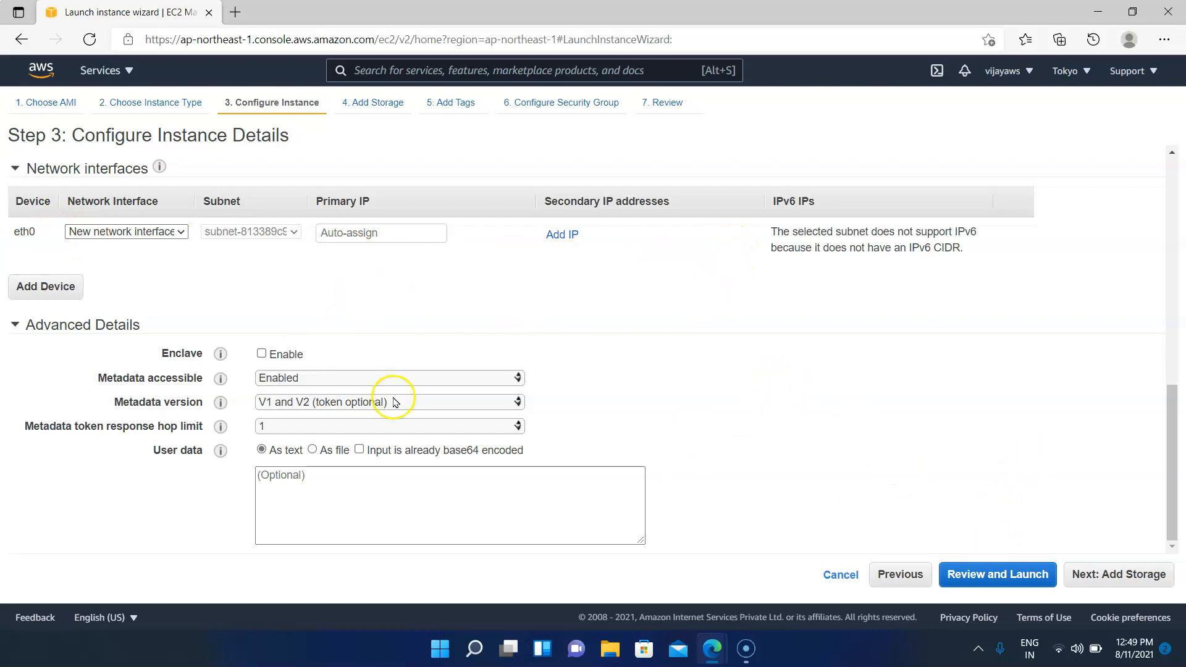
pyautogui.click(1131, 585)
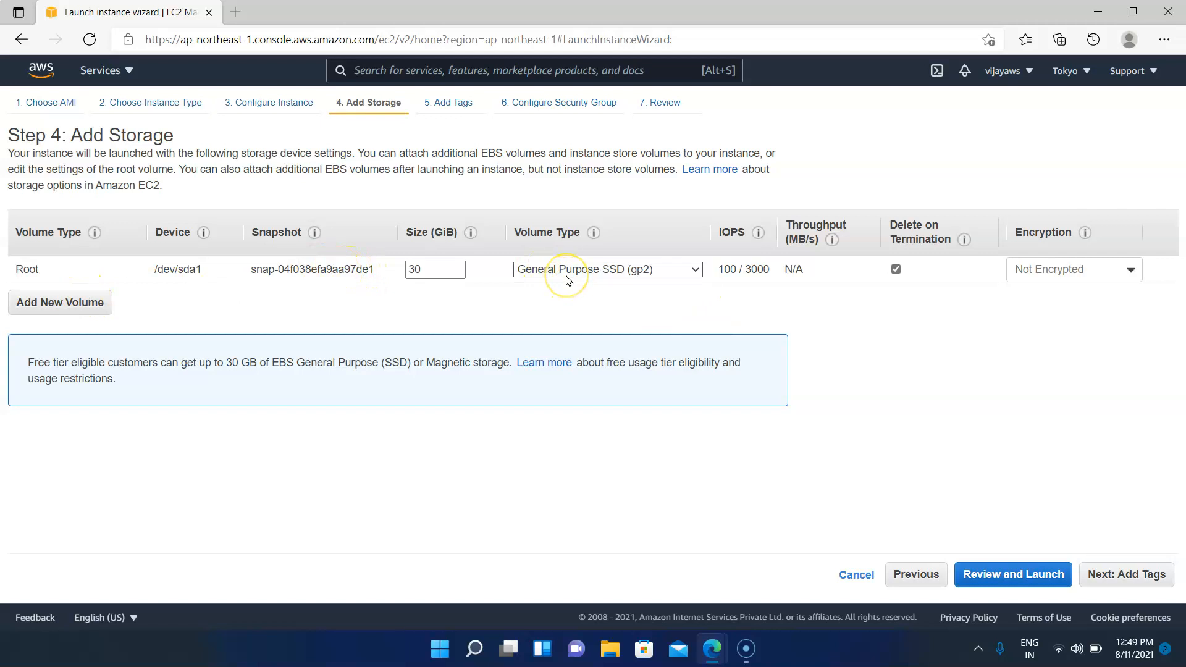
# Step: Check the root volume's type and encryption options, keep General Purpose SSD (gp2) and Not Encrypted, and continue to the tags
pyautogui.click(695, 271)
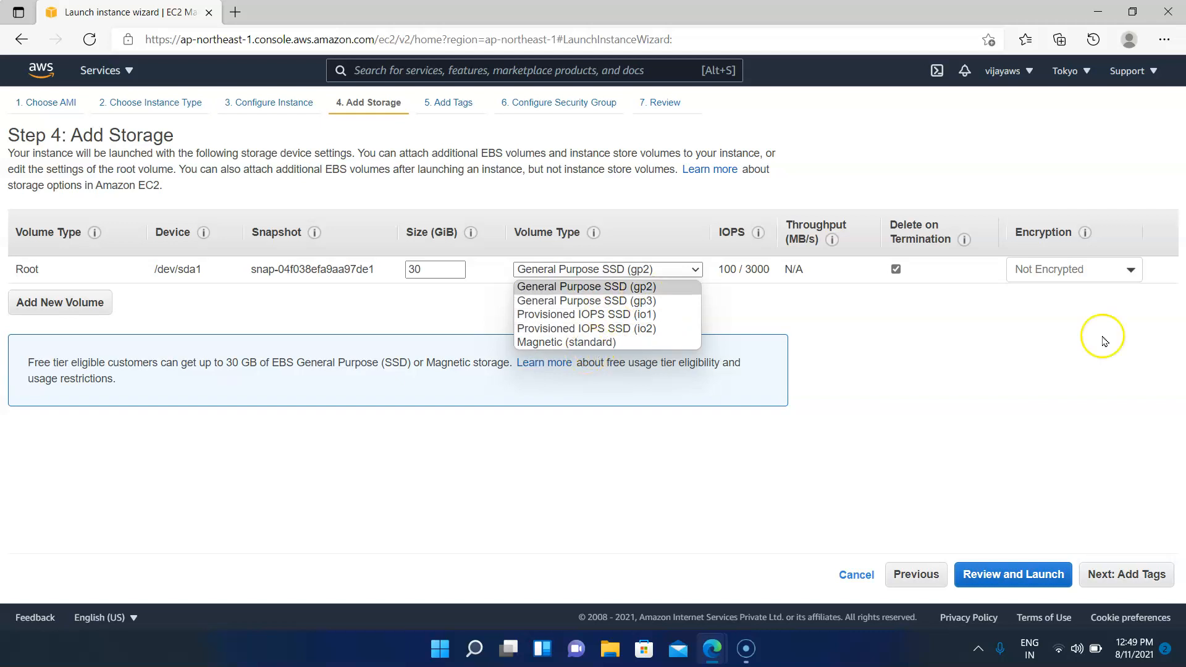
pyautogui.click(951, 384)
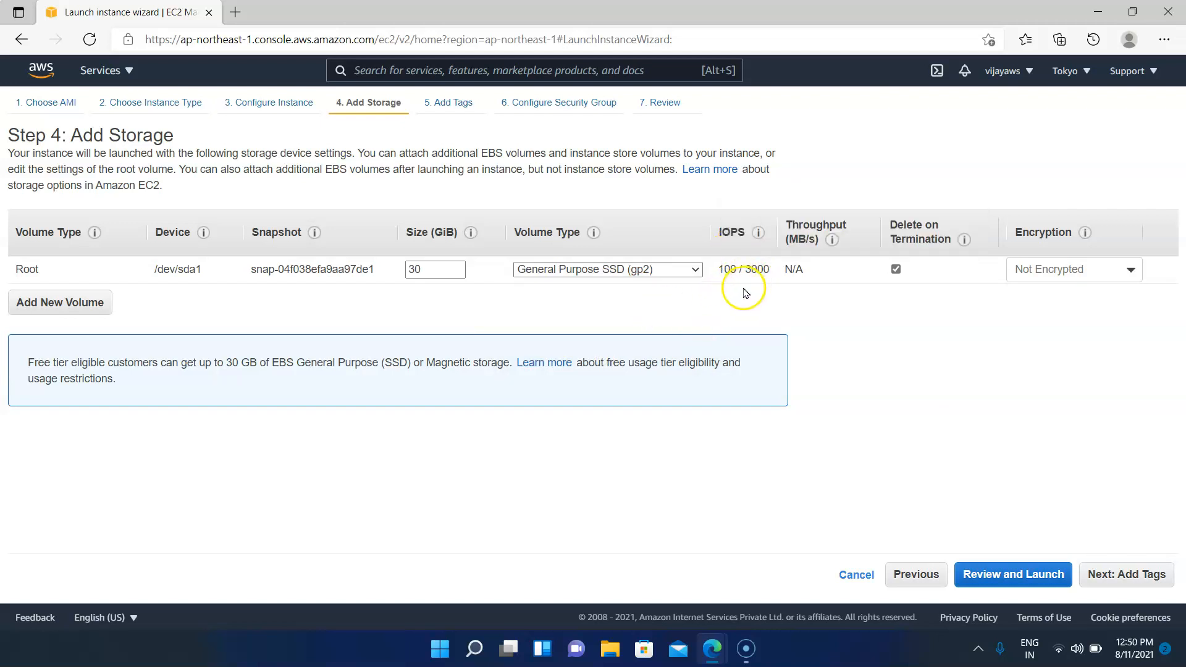
pyautogui.moveTo(750, 247)
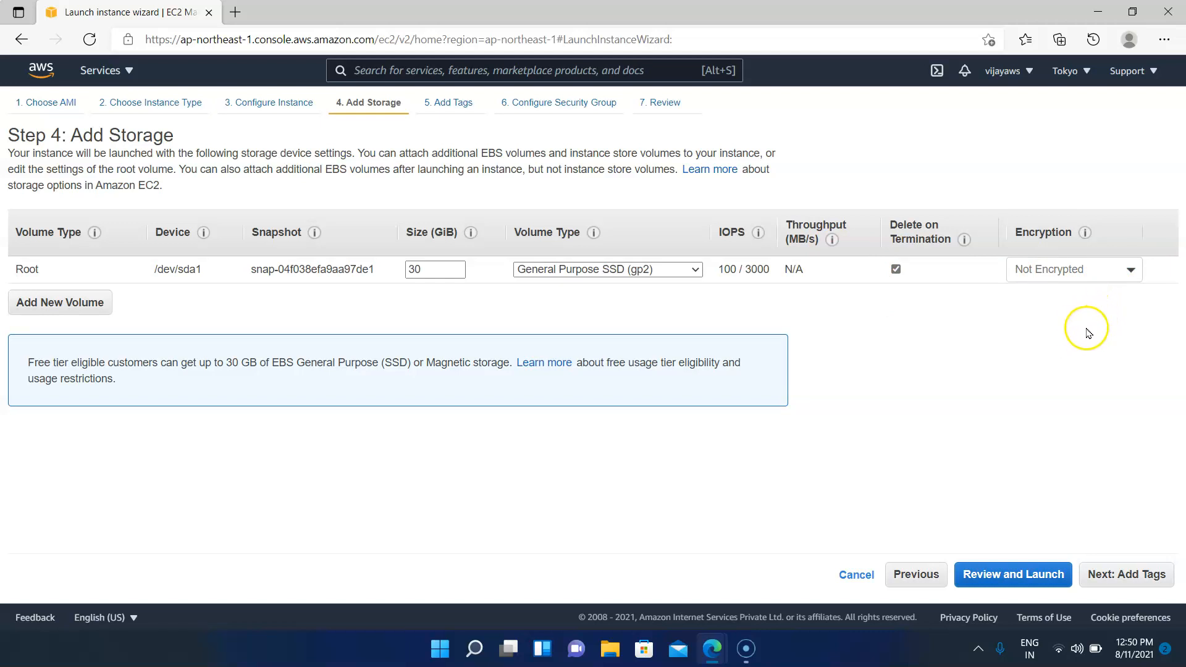
pyautogui.click(1131, 272)
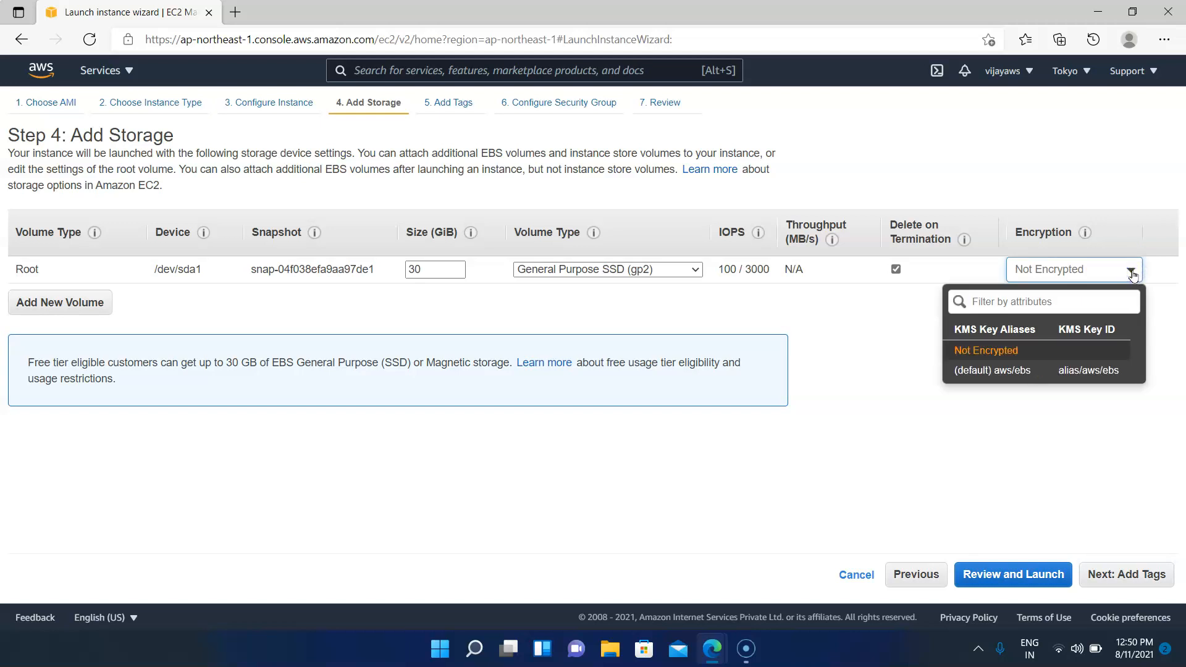
pyautogui.click(940, 563)
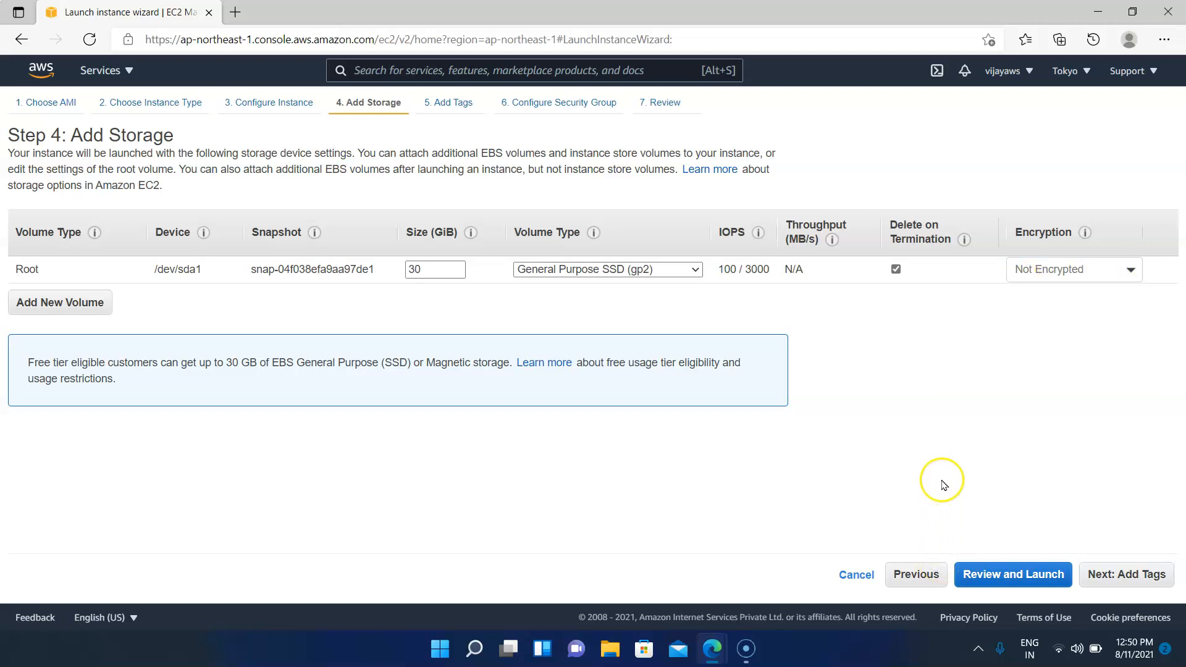
pyautogui.click(1137, 586)
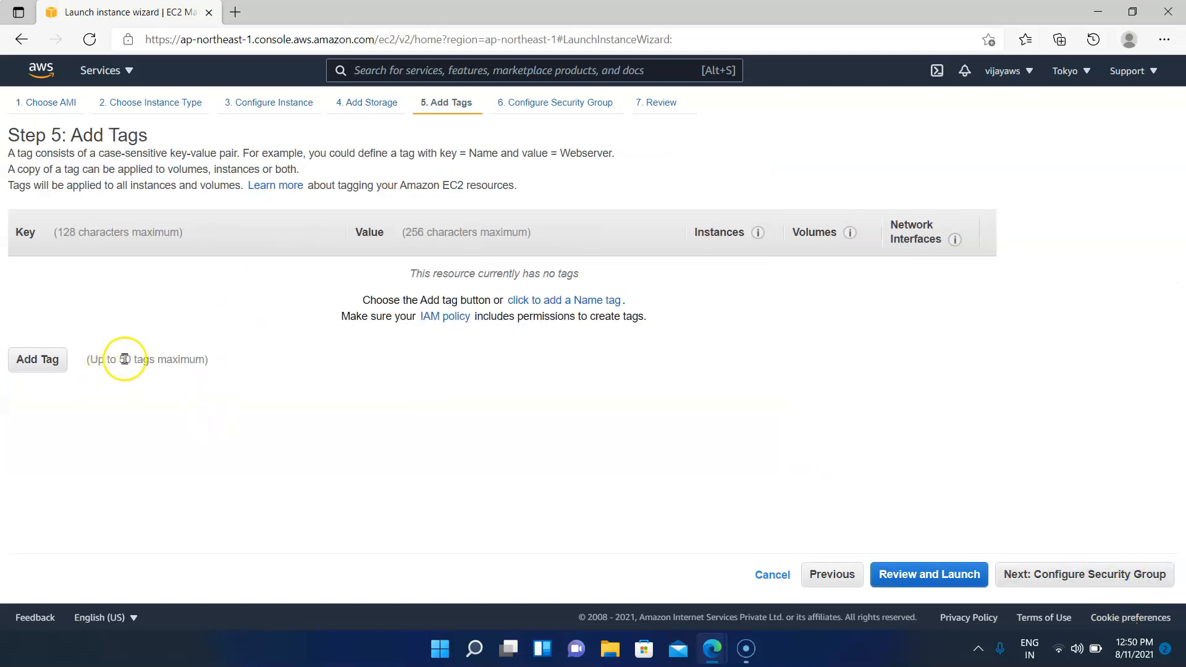
# Step: Add a tag with key Name and value server1, and continue to the security group configuration
pyautogui.click(28, 366)
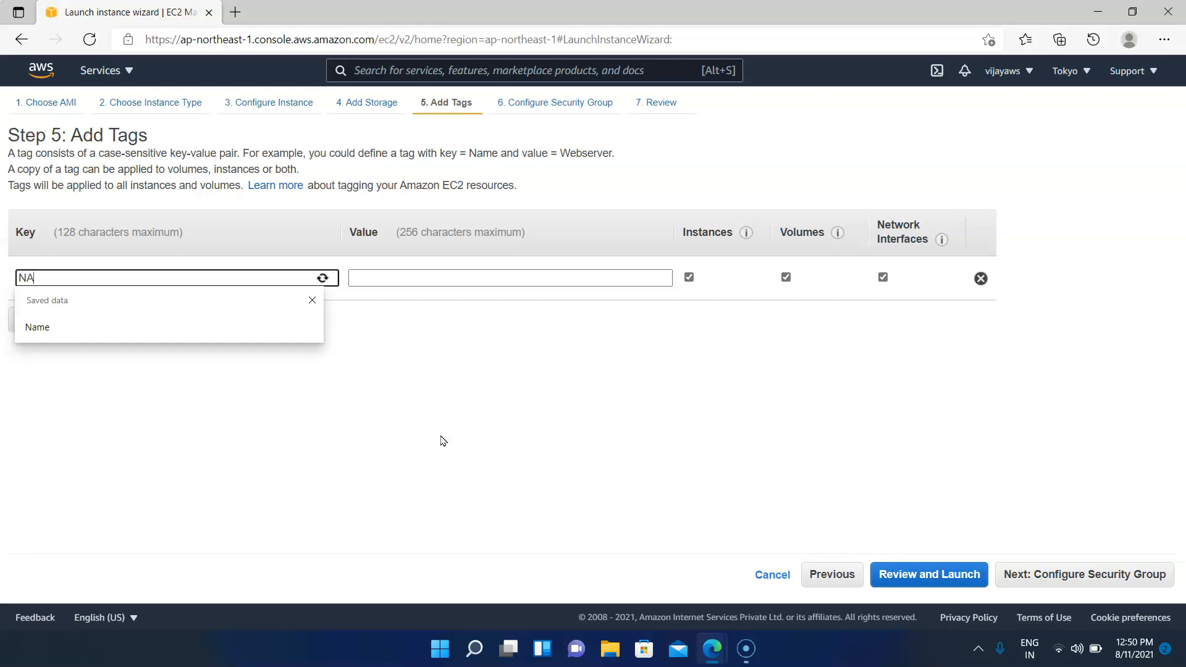
pyautogui.write('NAME')
pyautogui.click(39, 327)
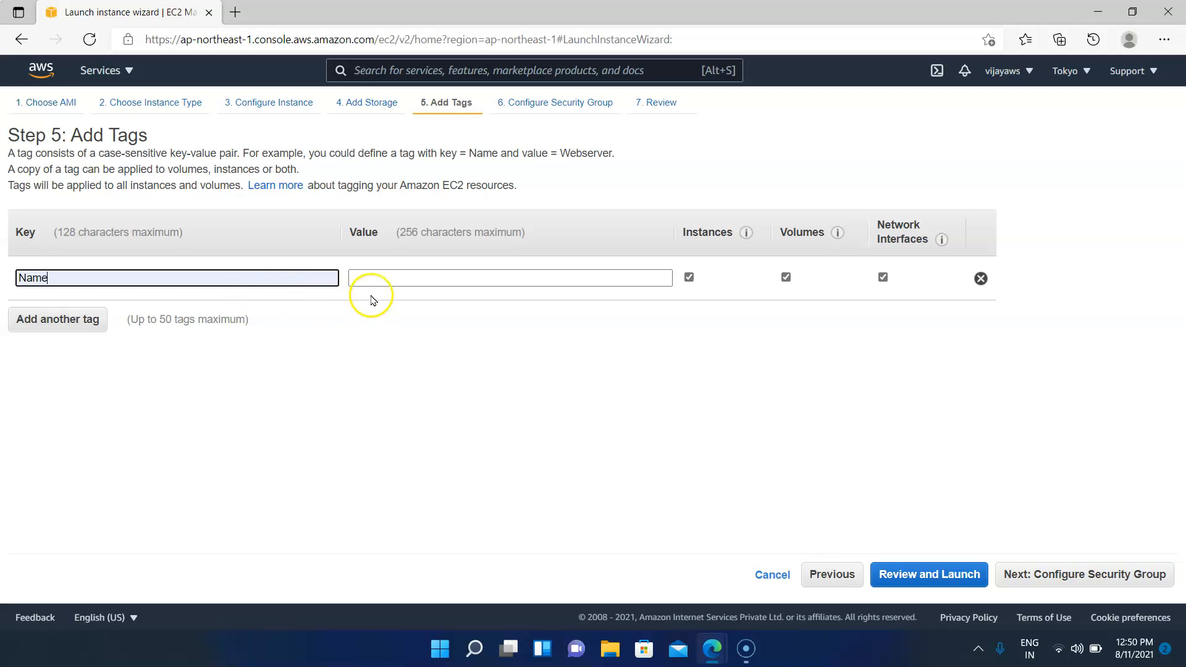
pyautogui.click(388, 278)
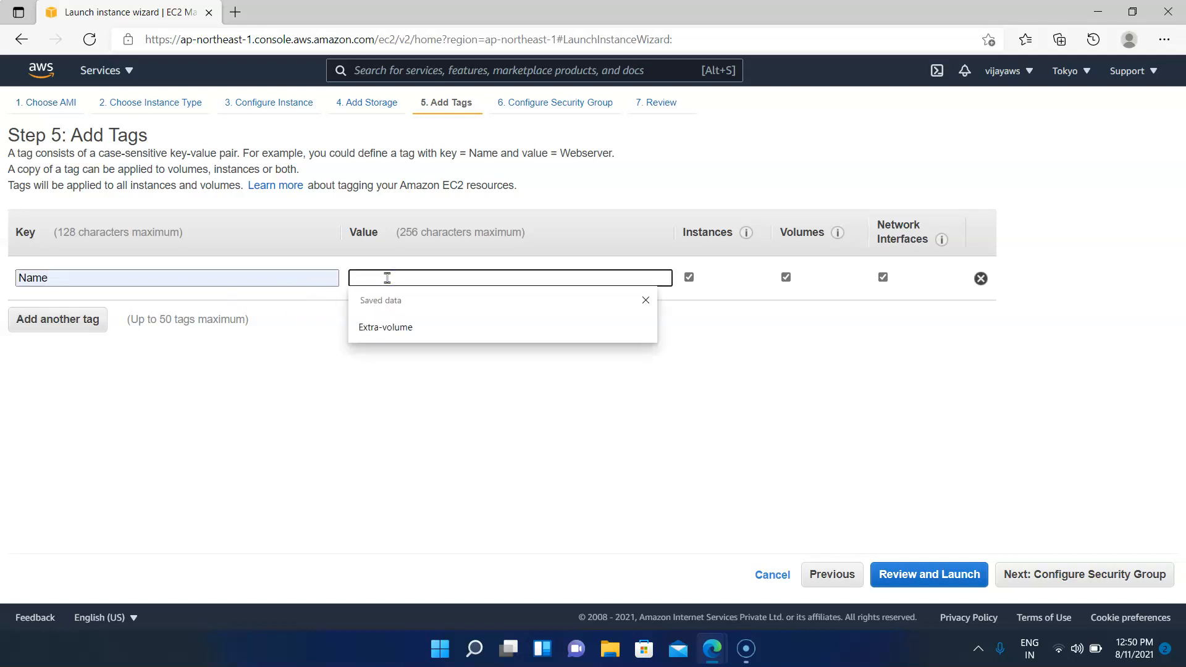
pyautogui.write('server1')
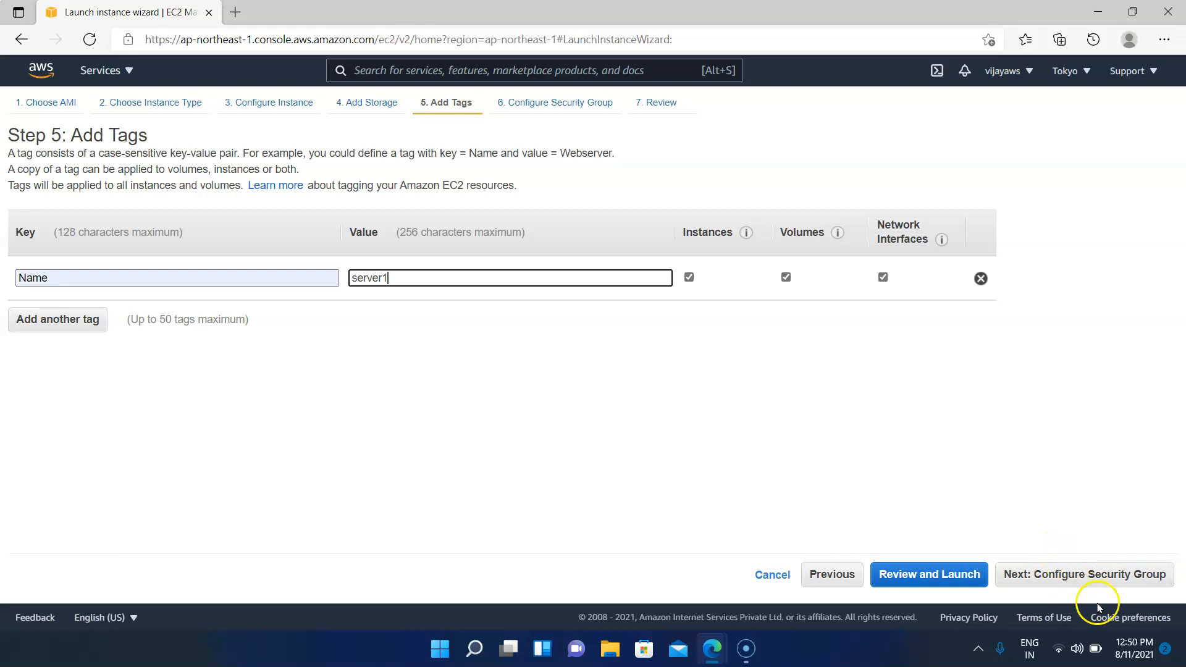
pyautogui.click(1131, 588)
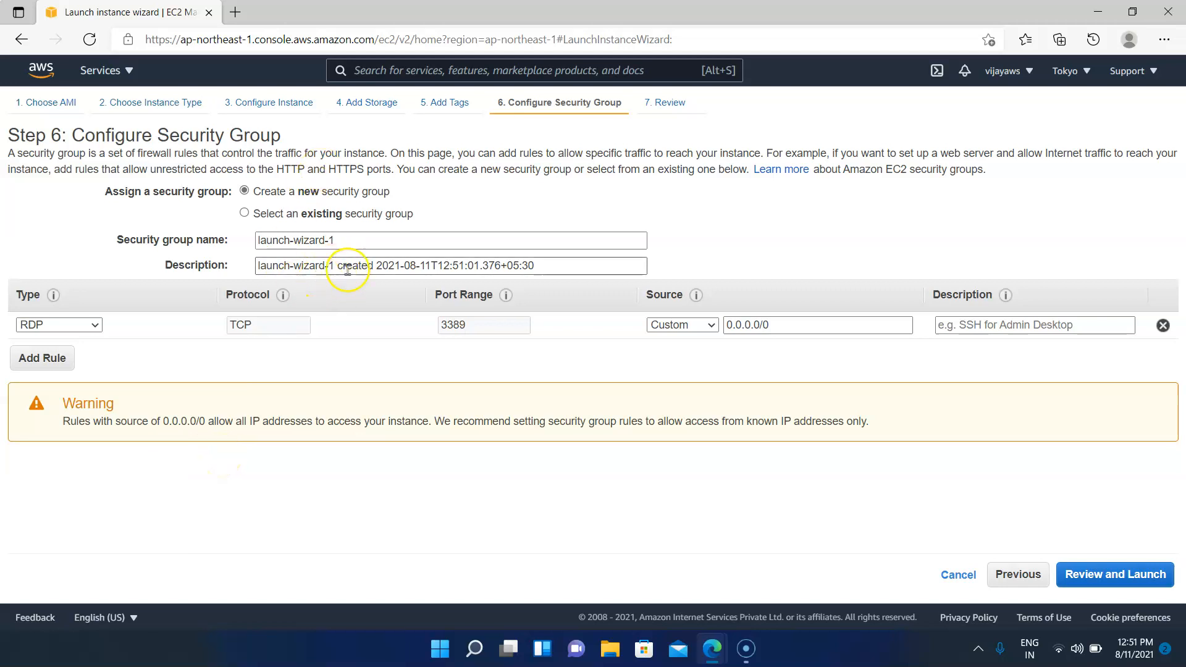
# Step: Add an HTTP rule to the new launch-wizard-1 security group, keeping the group's default name
pyautogui.click(349, 240)
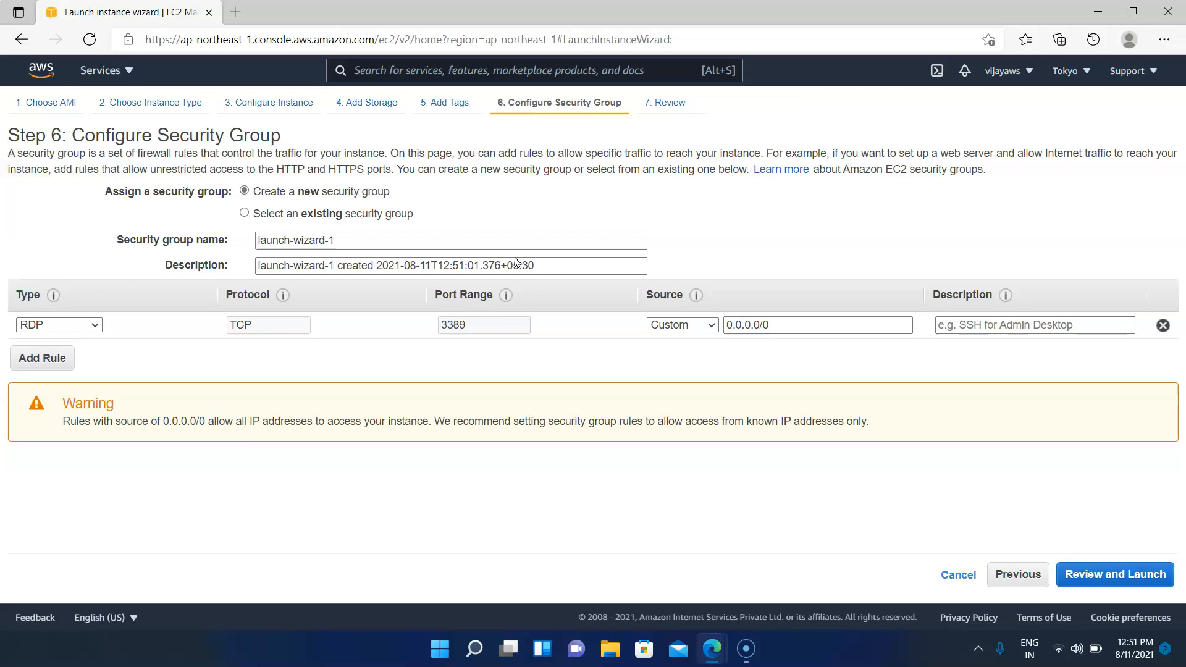
pyautogui.click(635, 226)
pyautogui.moveTo(286, 296)
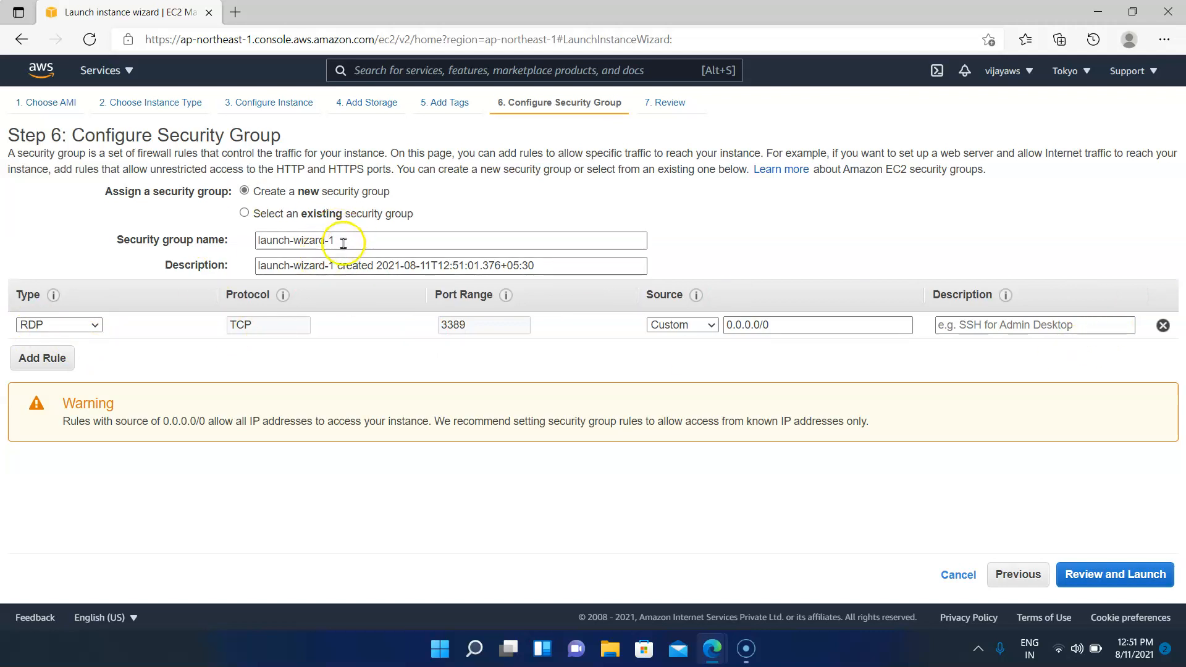
pyautogui.click(35, 363)
pyautogui.click(56, 351)
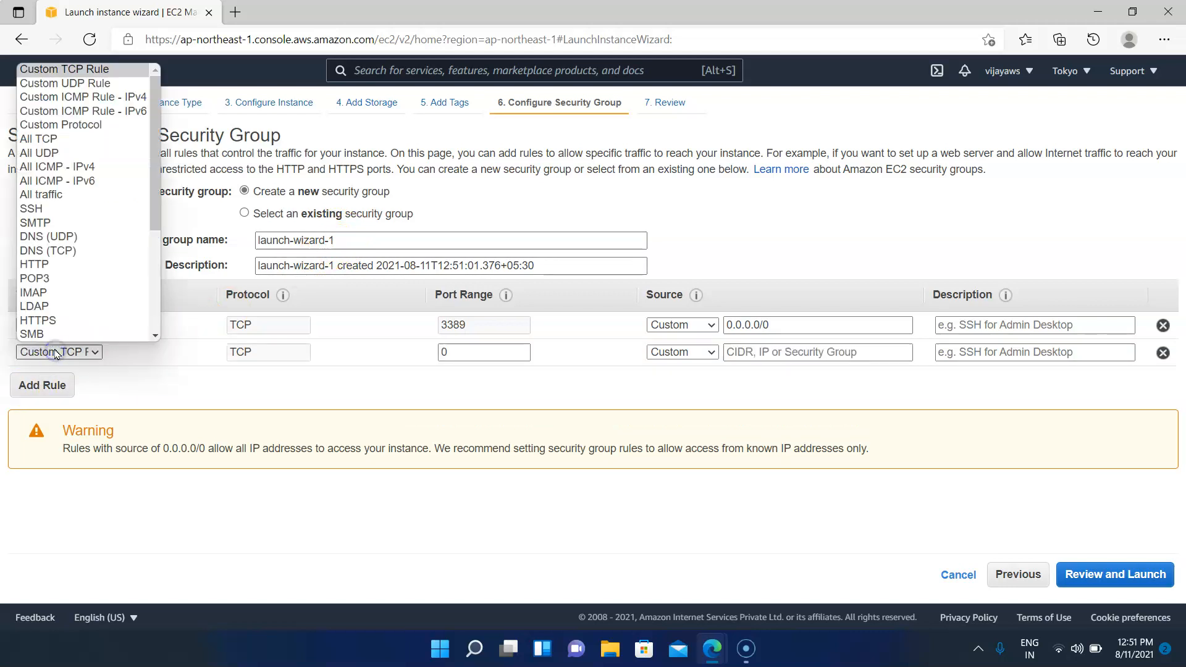
pyautogui.click(56, 265)
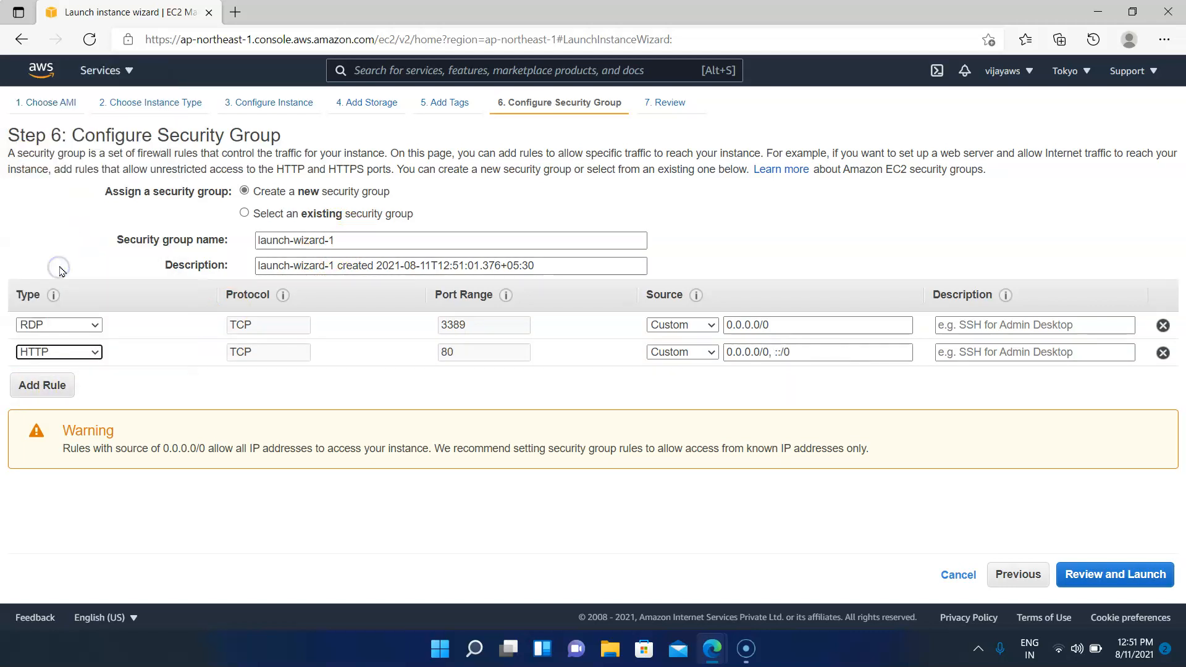
# Step: Add an HTTPS rule to the launch-wizard-1 security group
pyautogui.click(39, 386)
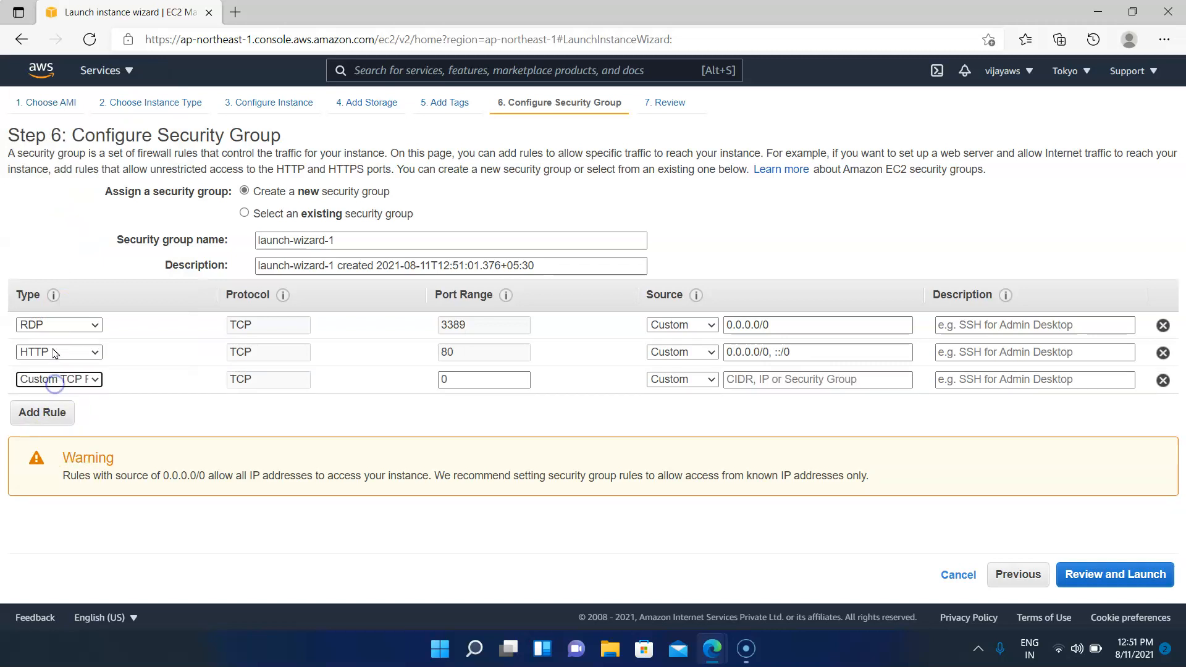
pyautogui.click(77, 376)
pyautogui.click(103, 292)
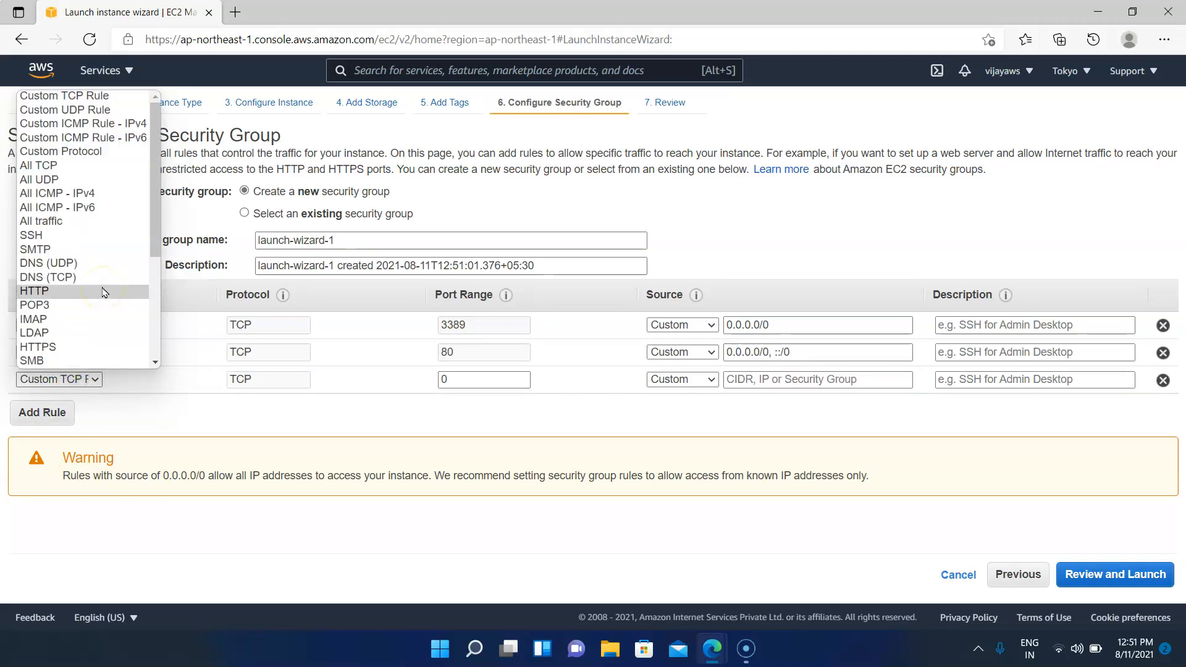
pyautogui.click(62, 347)
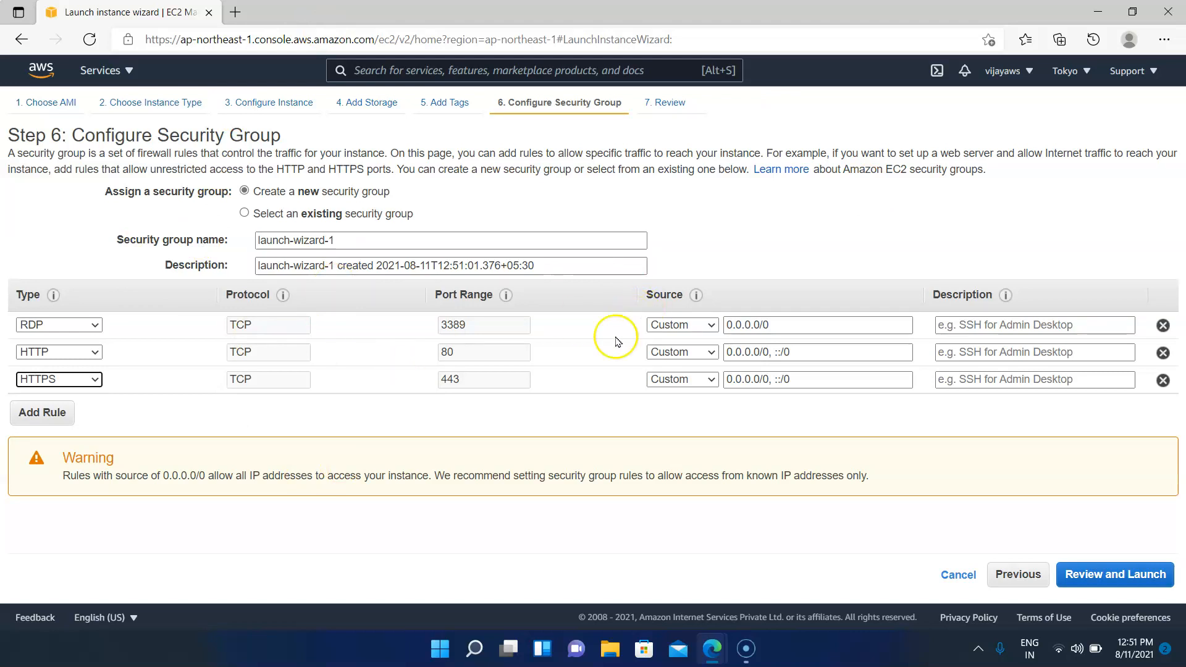
# Step: Set the source of the RDP, HTTP and HTTPS rules to Anywhere, and continue to the launch review
pyautogui.click(697, 326)
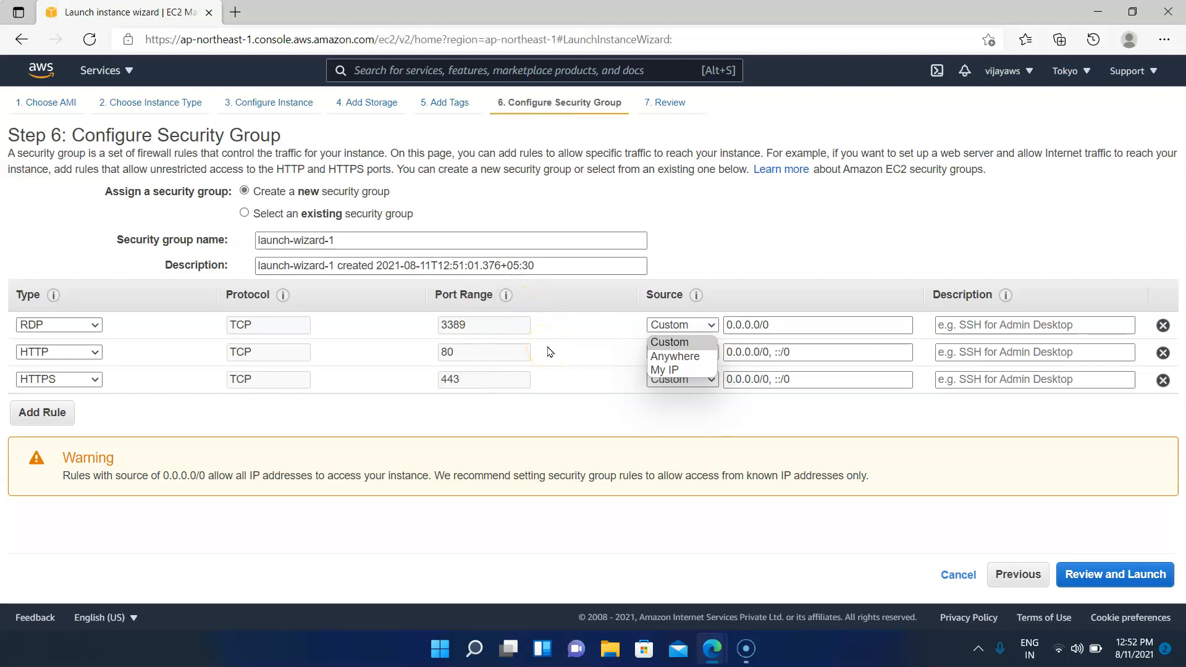
pyautogui.click(705, 357)
pyautogui.click(715, 352)
pyautogui.click(679, 384)
pyautogui.click(683, 380)
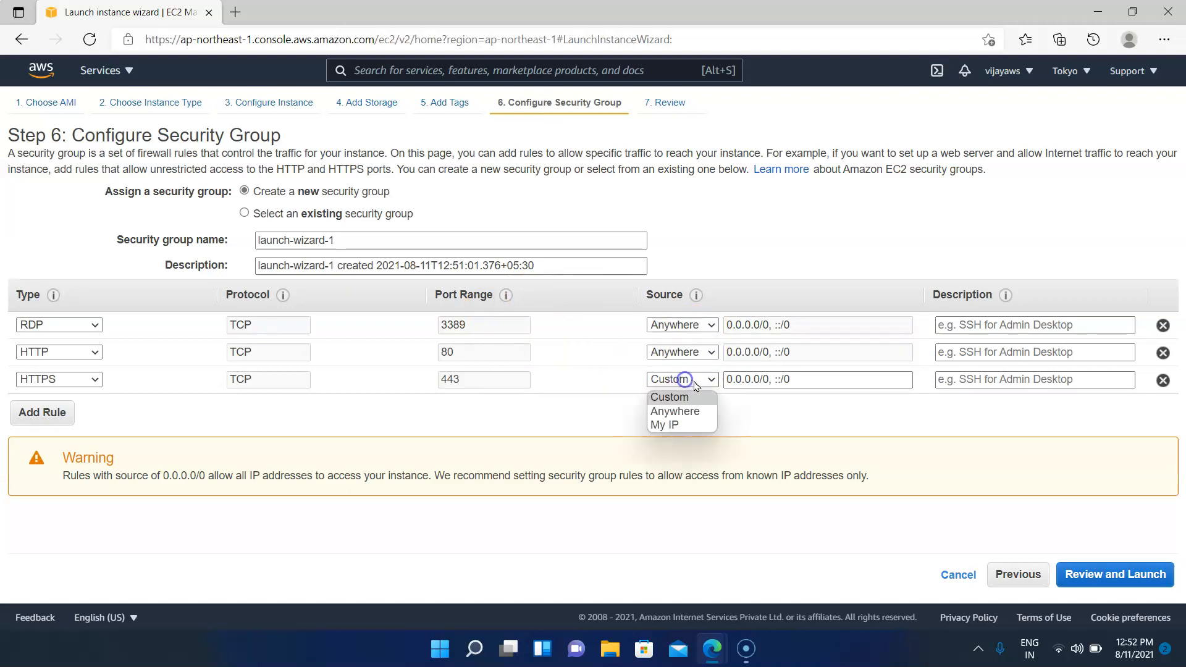
pyautogui.click(689, 412)
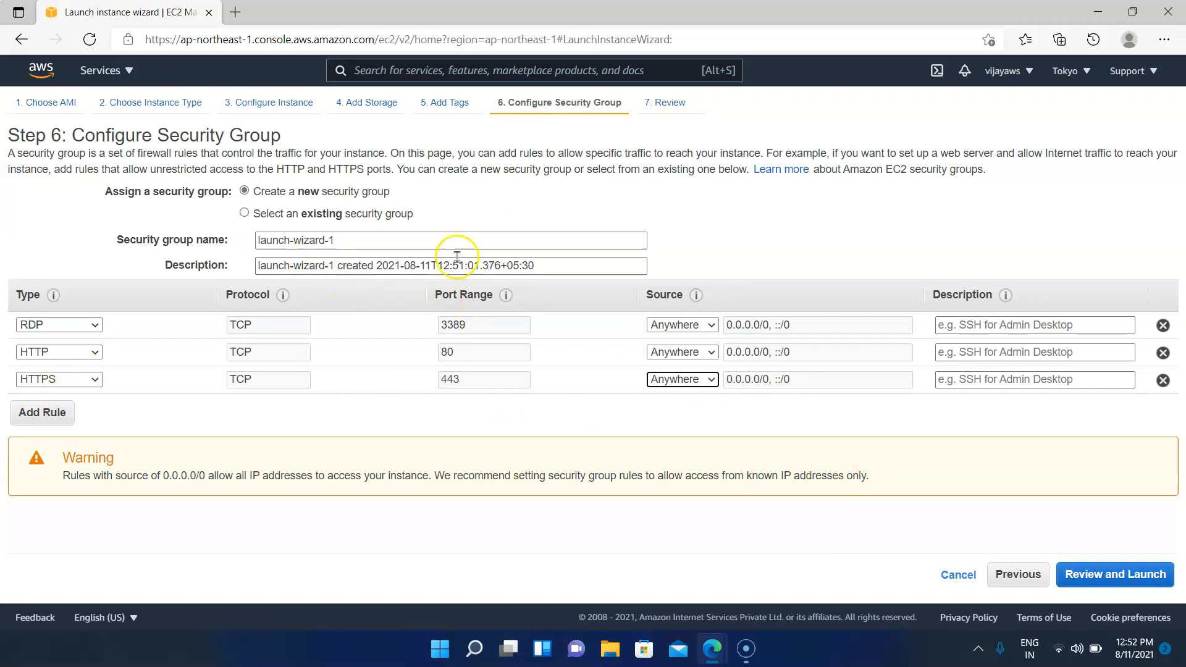
pyautogui.click(1110, 575)
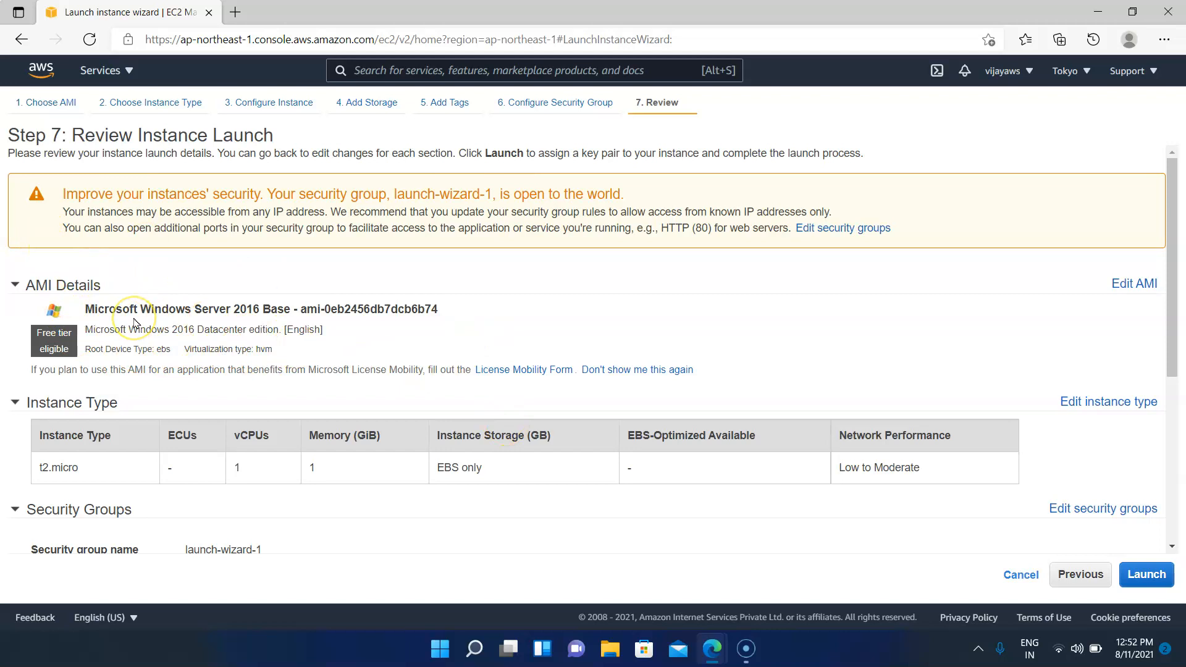
# Step: Review the launch summary, covering the AMI, instance type, security group rules, instance details and storage
pyautogui.scroll(-1, 283, 313)
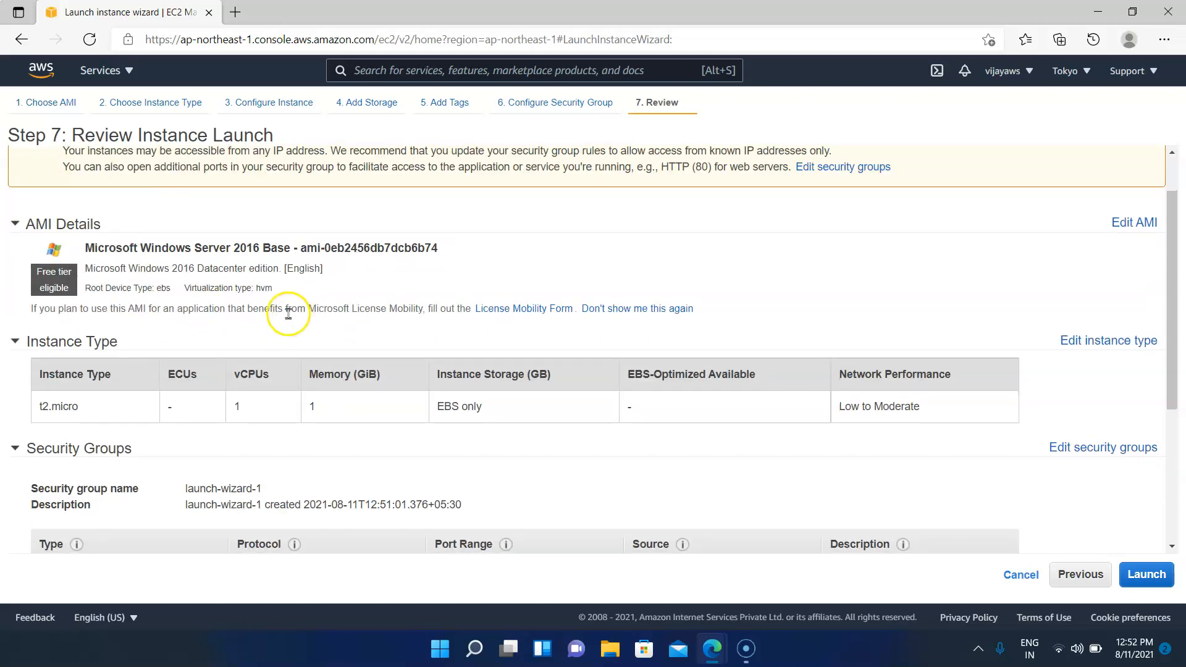
pyautogui.scroll(-2, 283, 313)
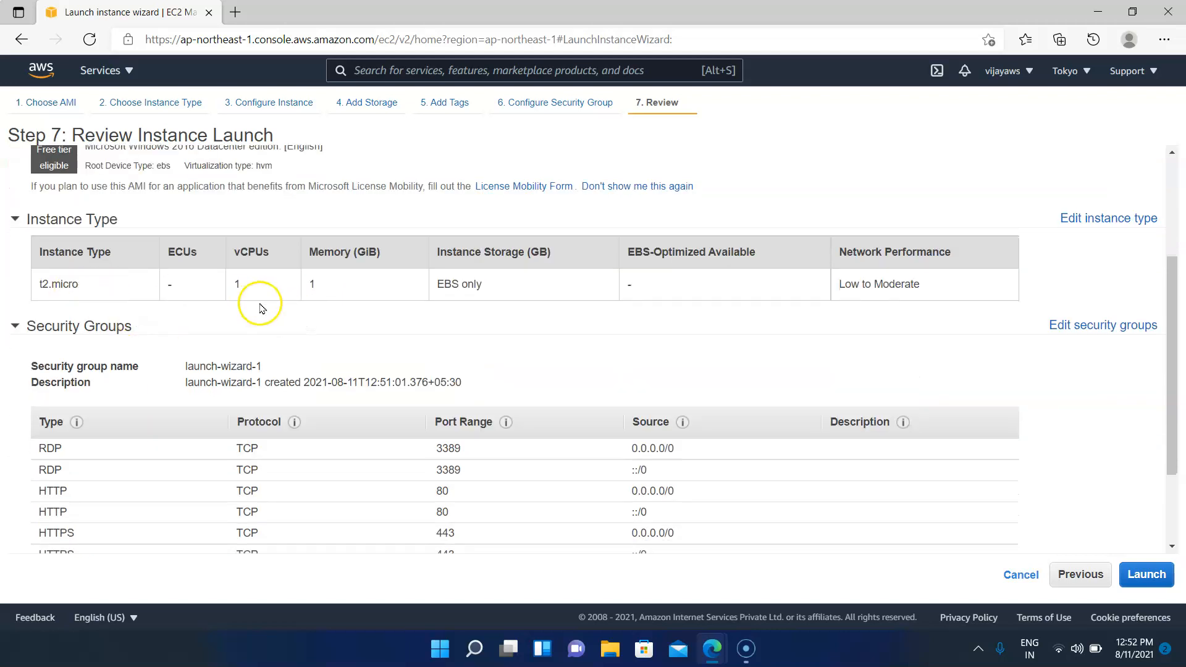
pyautogui.scroll(-2, 257, 305)
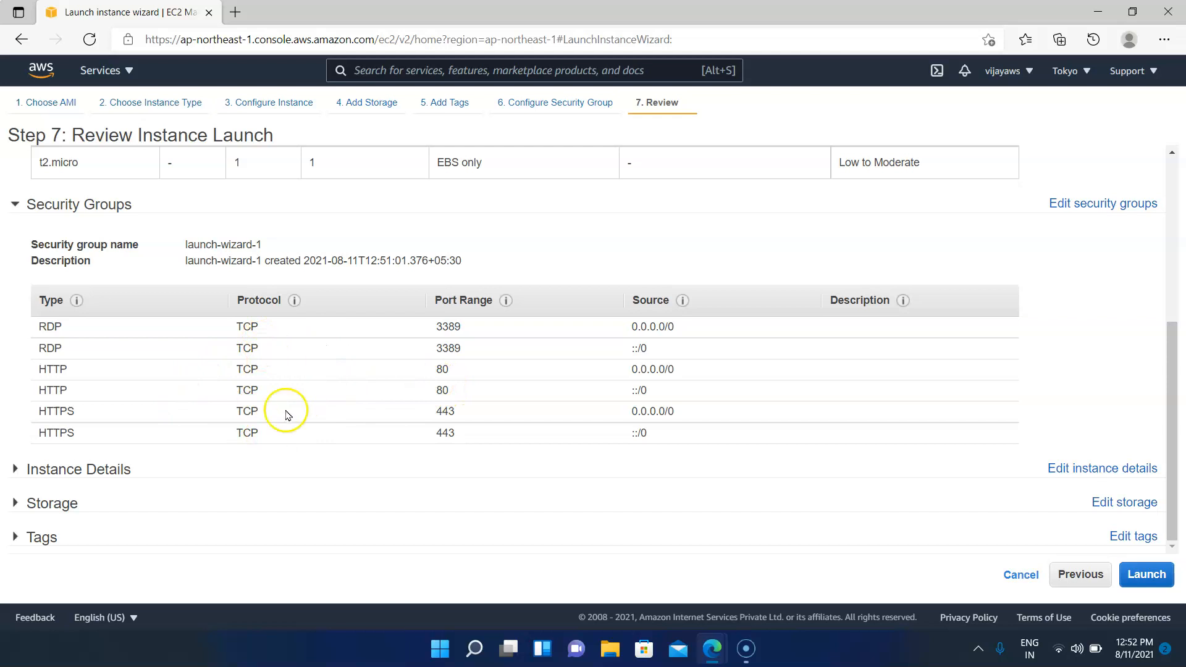
pyautogui.click(48, 476)
pyautogui.scroll(-4, 328, 477)
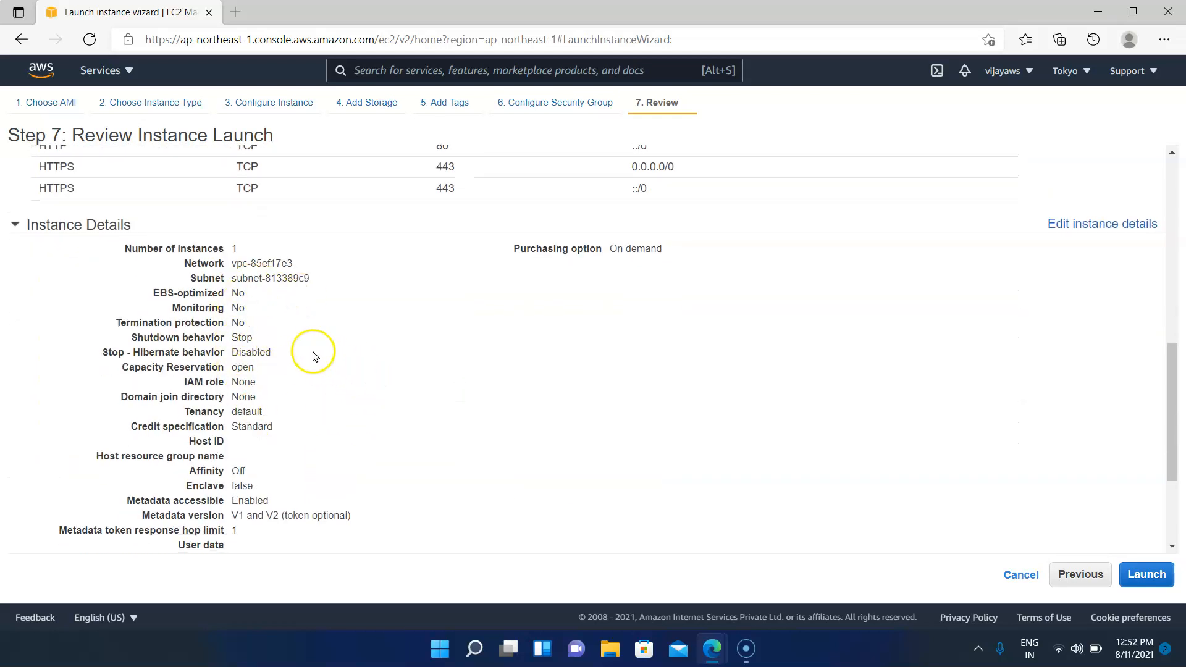
pyautogui.scroll(-3, 260, 333)
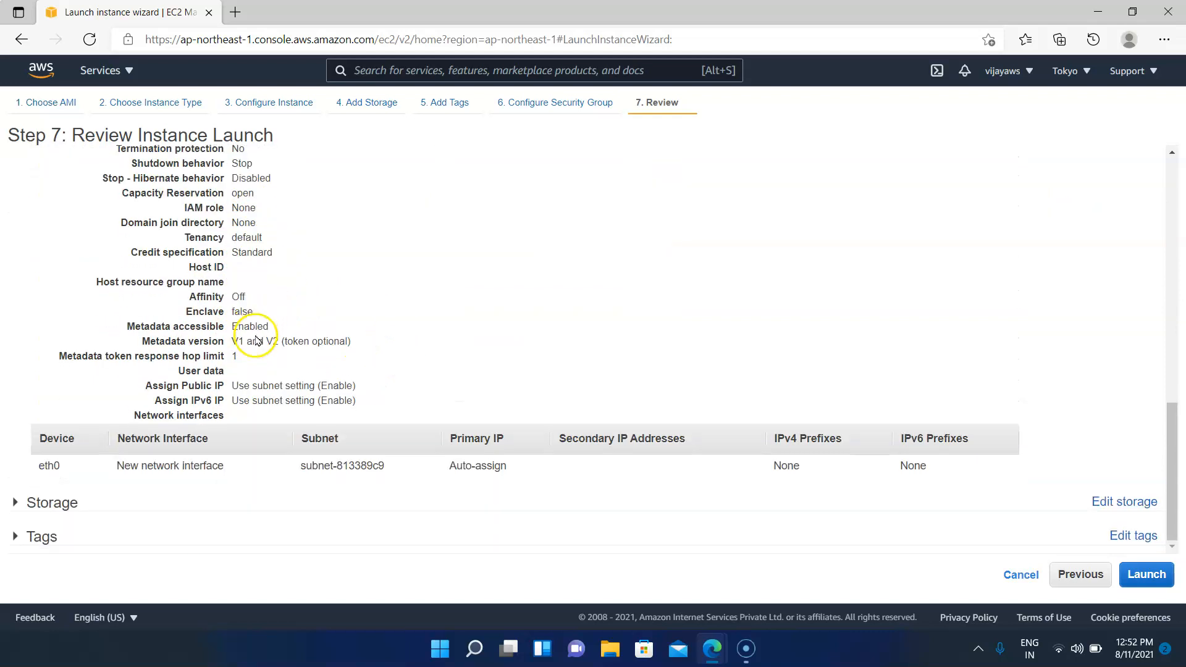
pyautogui.click(99, 503)
pyautogui.scroll(-2, 185, 476)
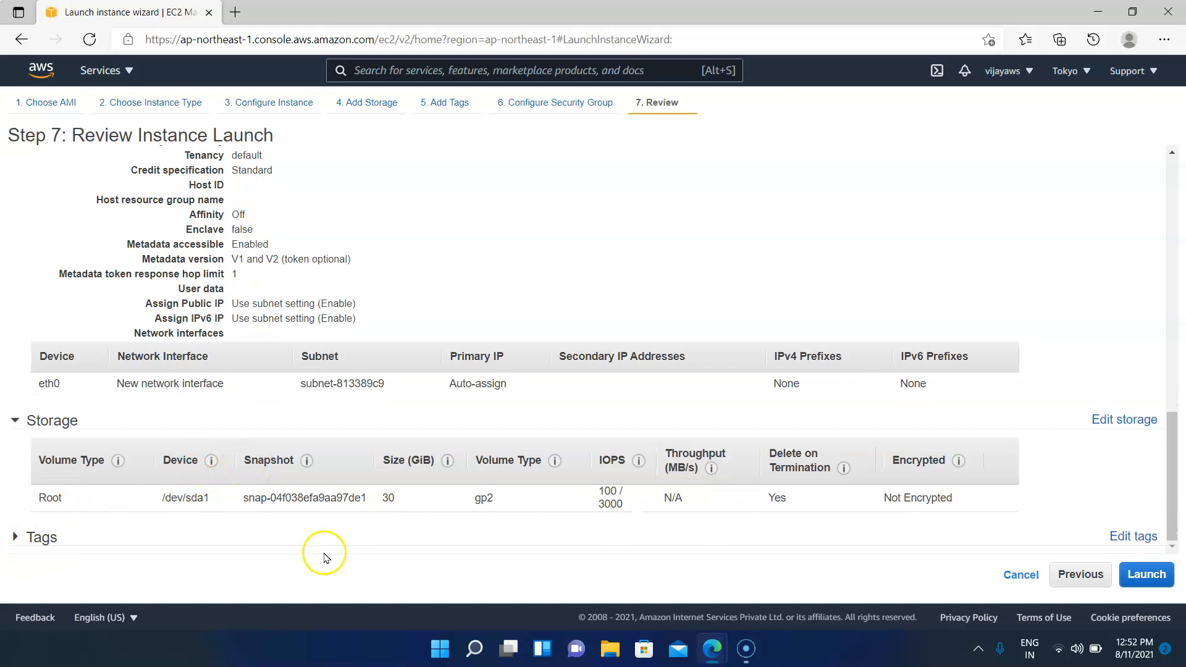
# Step: Proceed to launch, create a new key pair named server1key and download its private key file
pyautogui.click(1158, 578)
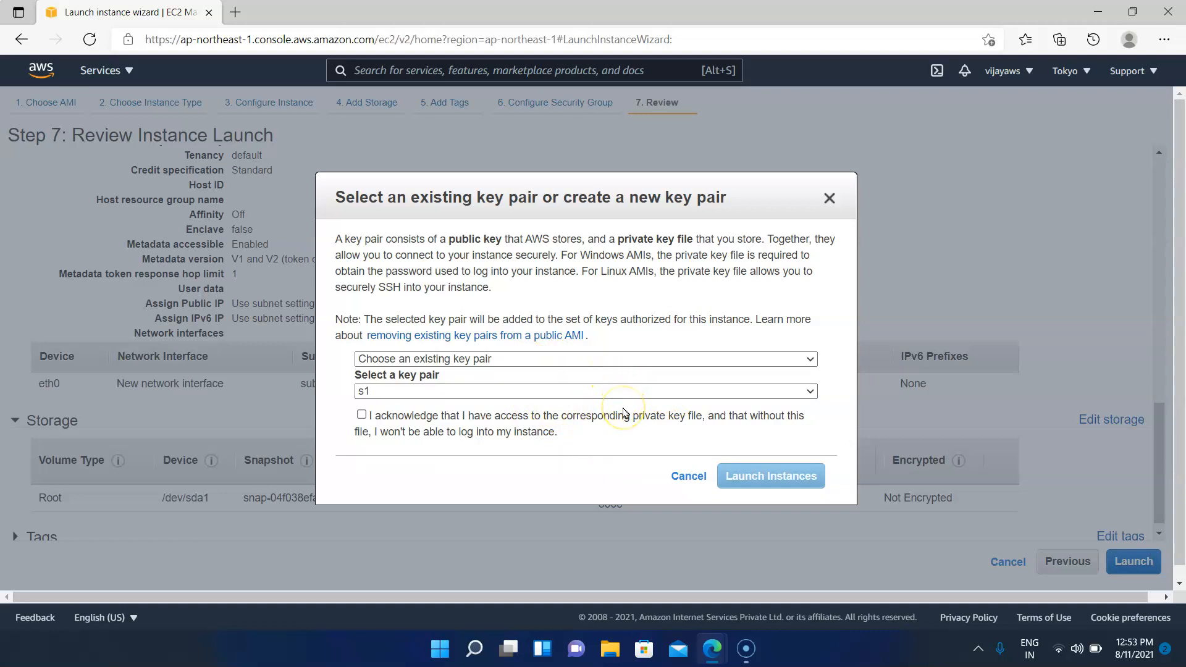
pyautogui.click(642, 362)
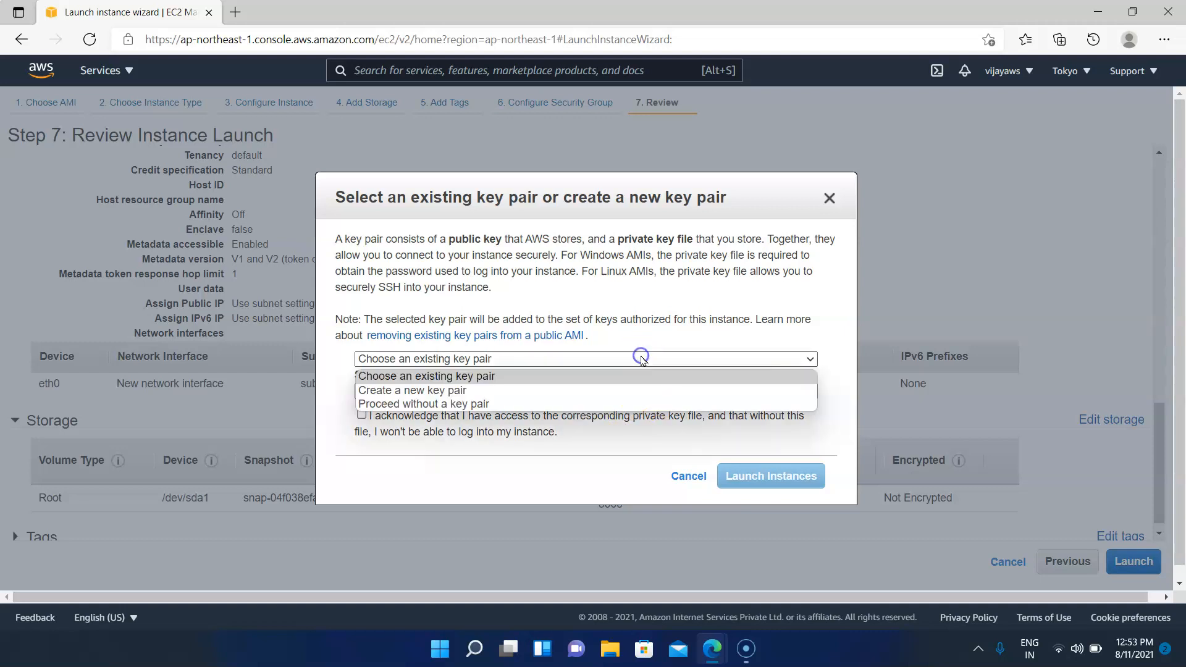
pyautogui.click(450, 390)
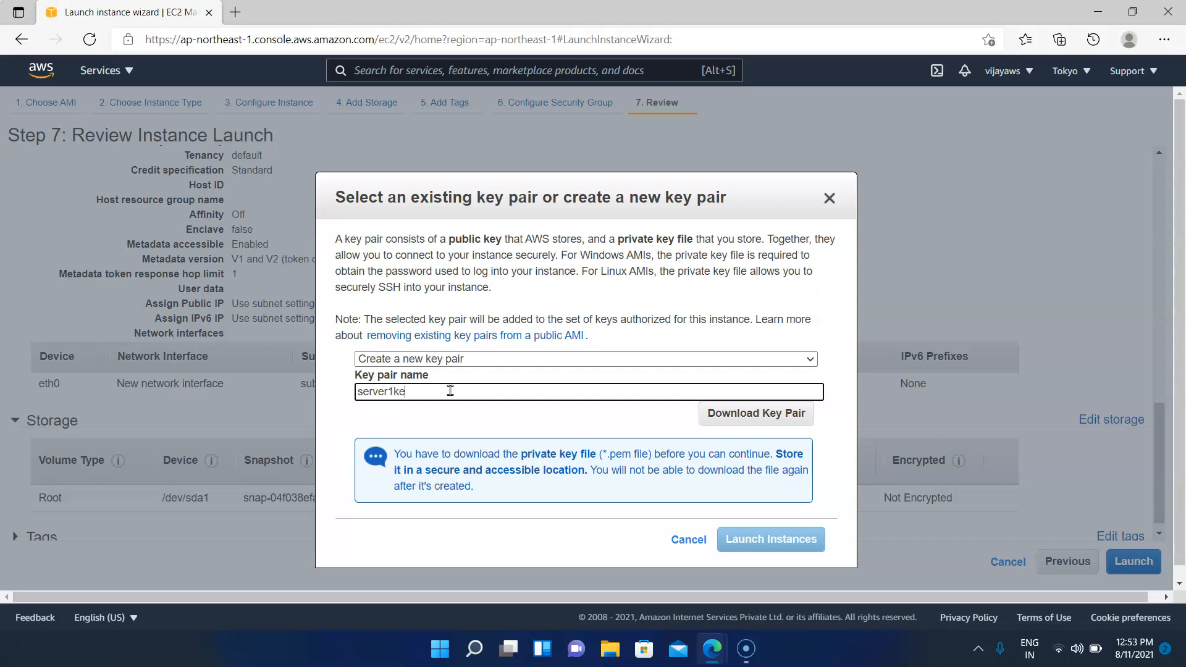
pyautogui.click(751, 415)
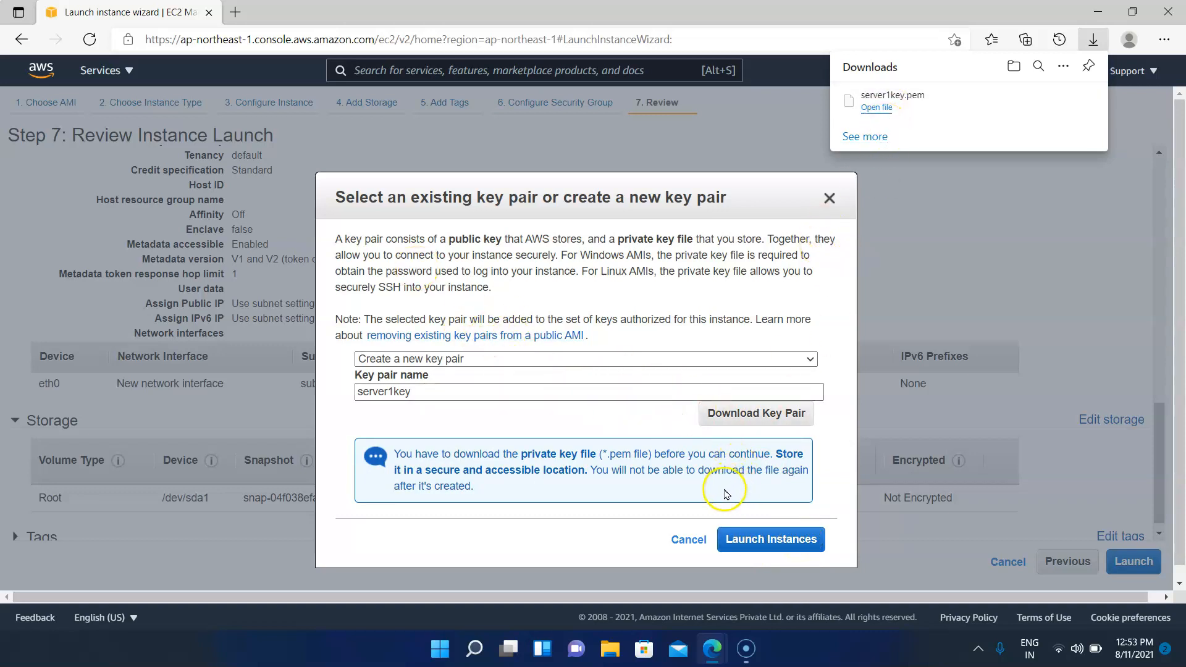
# Step: Launch the instance with the new key pair and open the list of instances
pyautogui.click(764, 550)
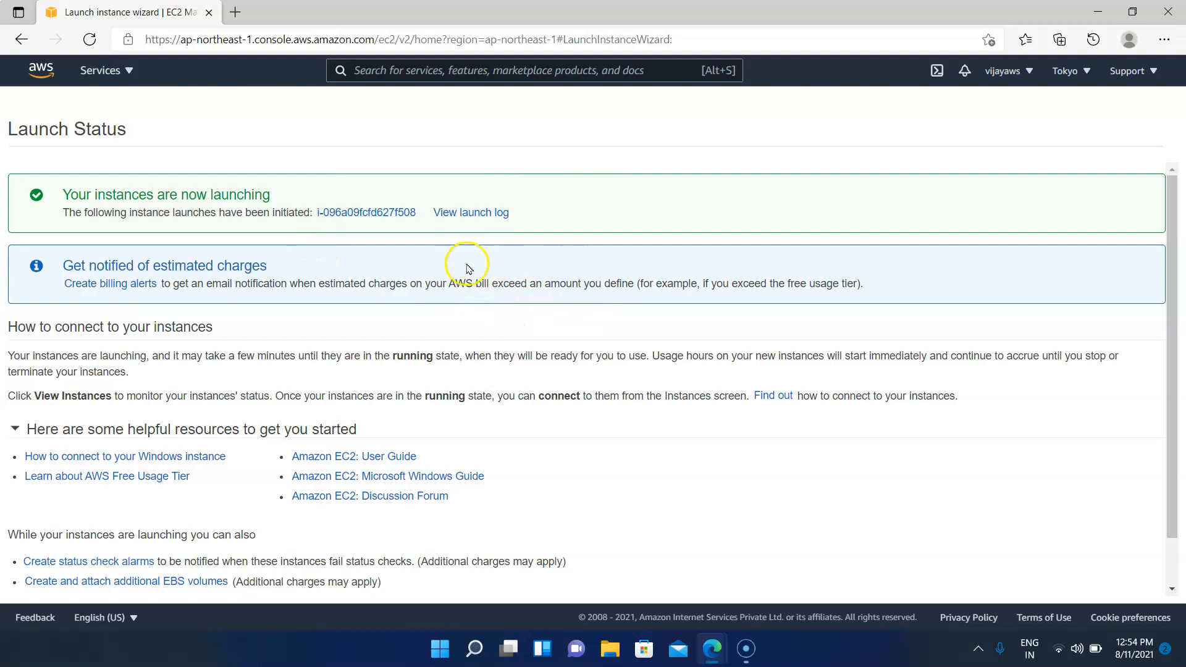
pyautogui.scroll(-1, 467, 268)
pyautogui.click(1119, 585)
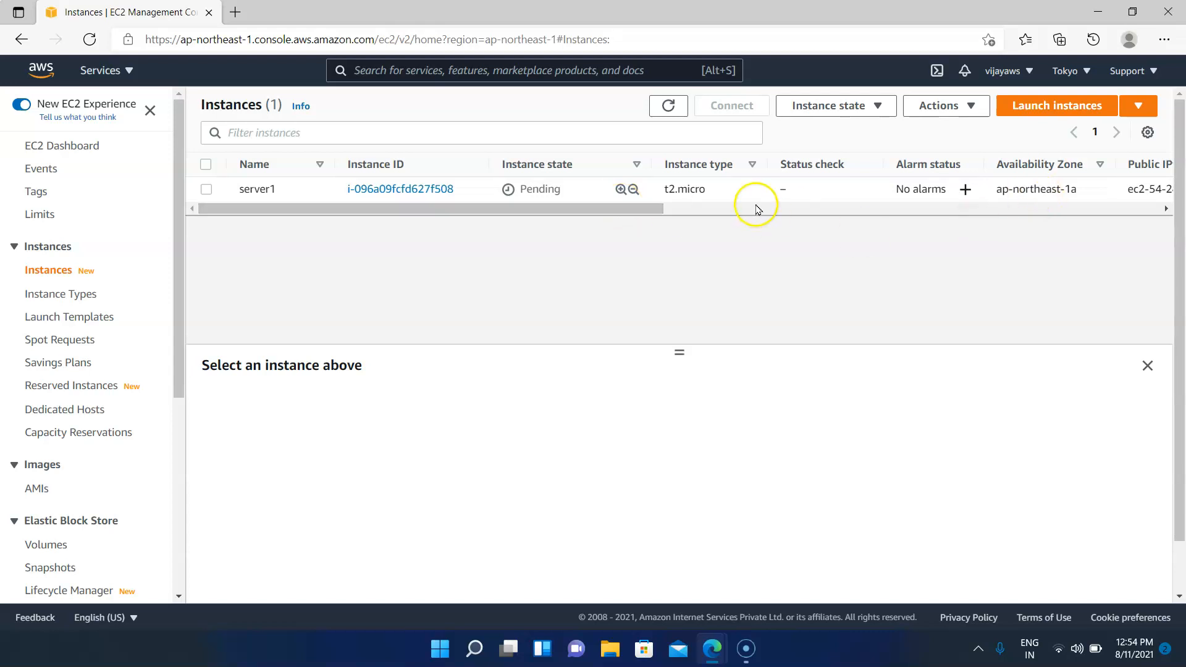
# Step: Examine server1's columns in the instances list, from public IPv4 address to security group, key name and launch time
pyautogui.moveTo(574, 210); pyautogui.dragTo(906, 209)
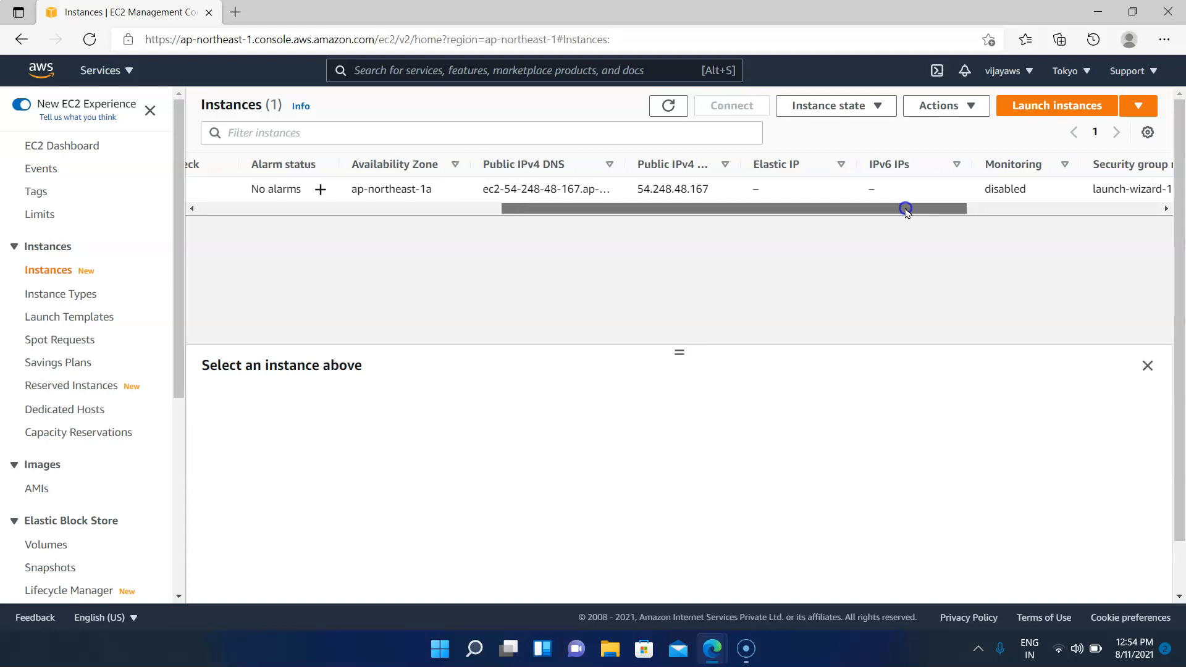
pyautogui.moveTo(530, 207); pyautogui.dragTo(688, 207)
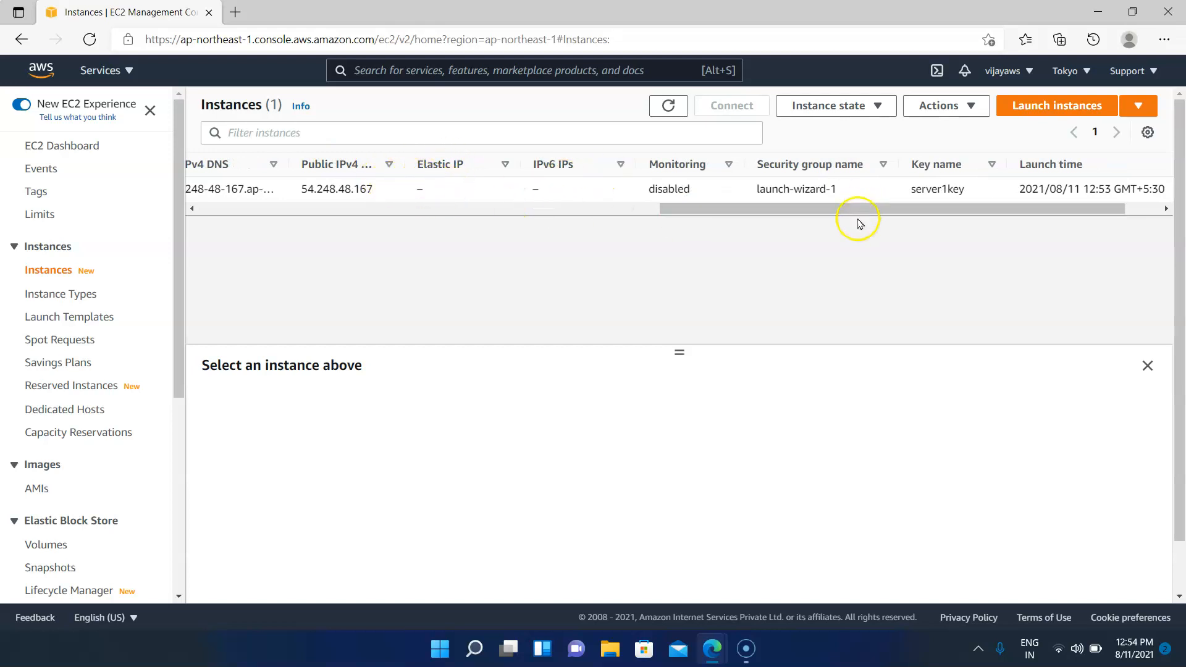
pyautogui.moveTo(837, 211); pyautogui.dragTo(895, 218)
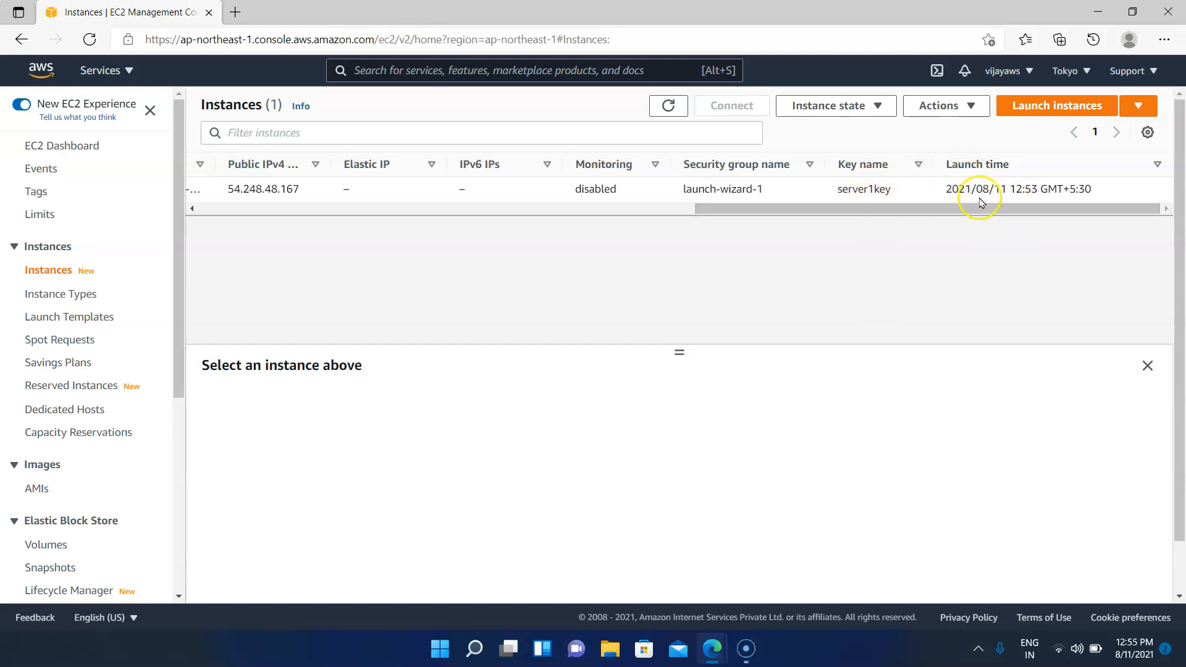
pyautogui.moveTo(1001, 209); pyautogui.dragTo(254, 189)
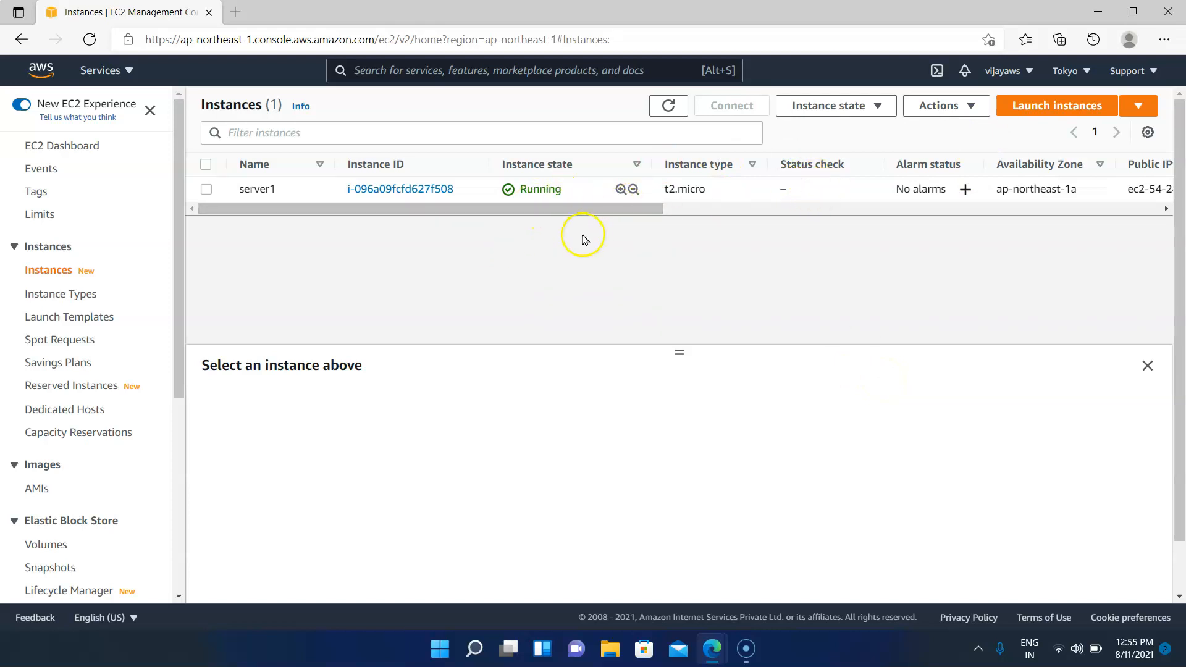
# Step: Refresh the instances list and check server1's instance state and status check
pyautogui.moveTo(633, 207); pyautogui.dragTo(702, 227)
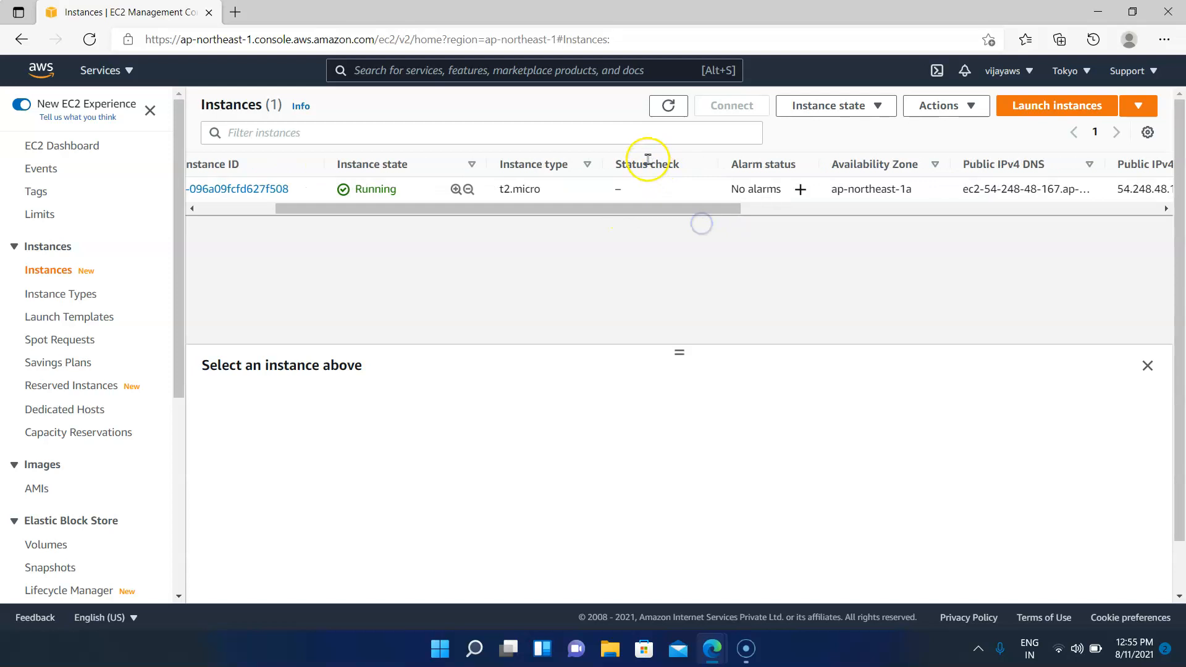
pyautogui.click(668, 105)
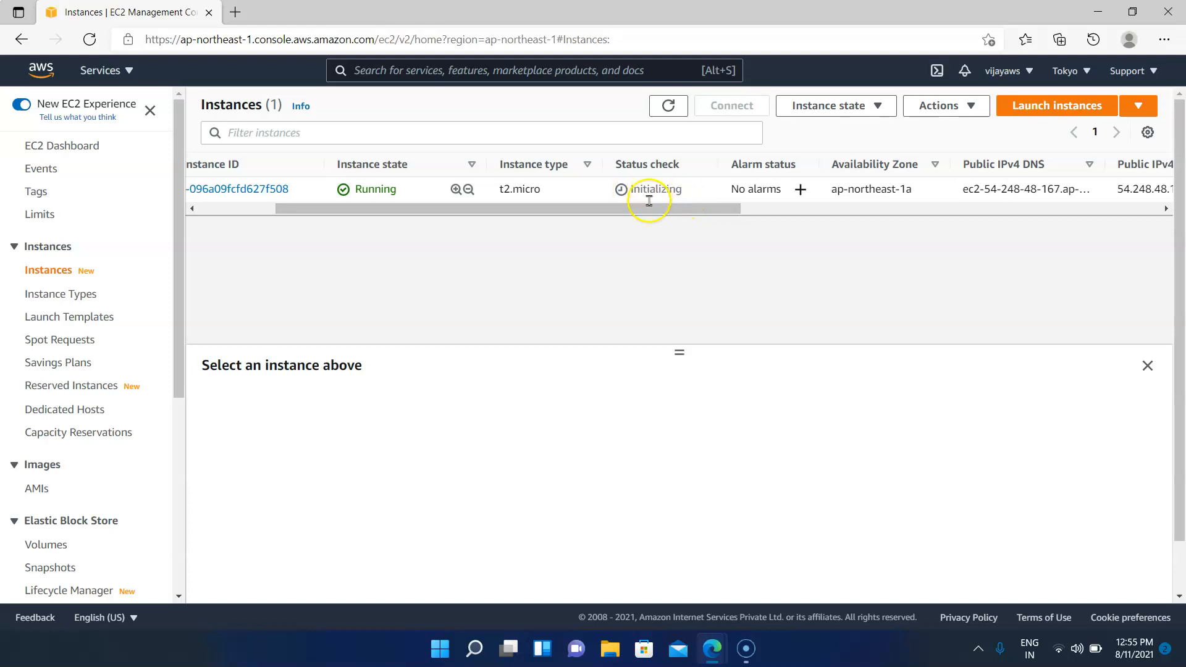
pyautogui.moveTo(655, 207); pyautogui.dragTo(541, 209)
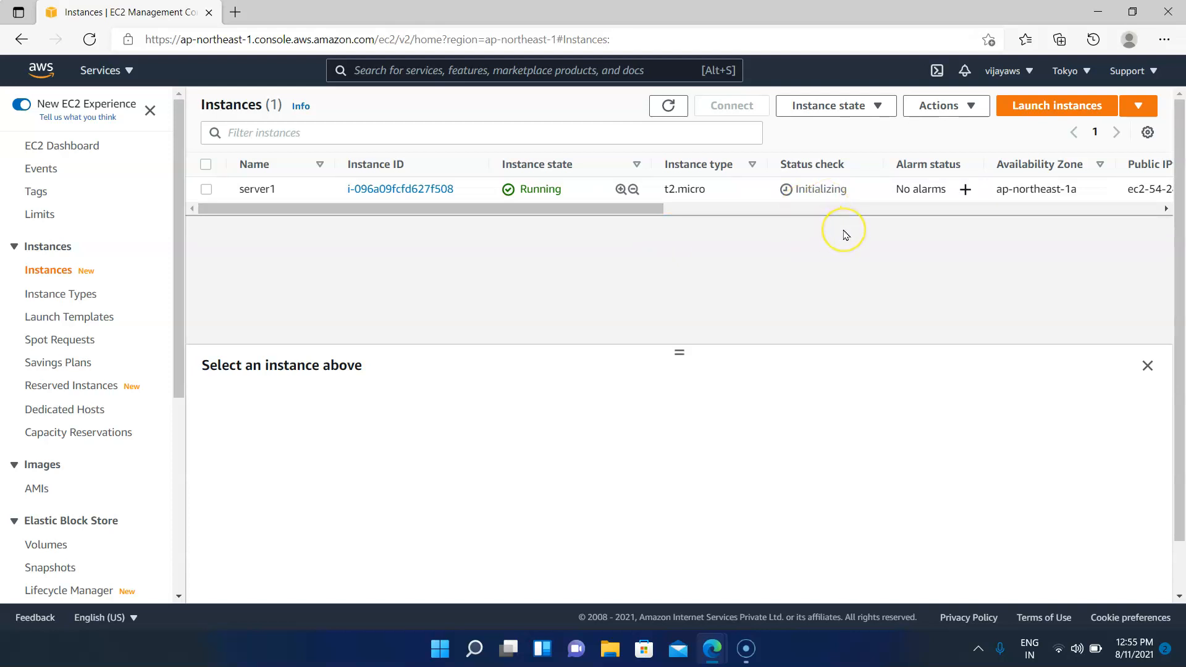
# Step: Select server1 and look up its public IPv4 address, private IPv4 address and public IPv4 DNS name
pyautogui.click(202, 189)
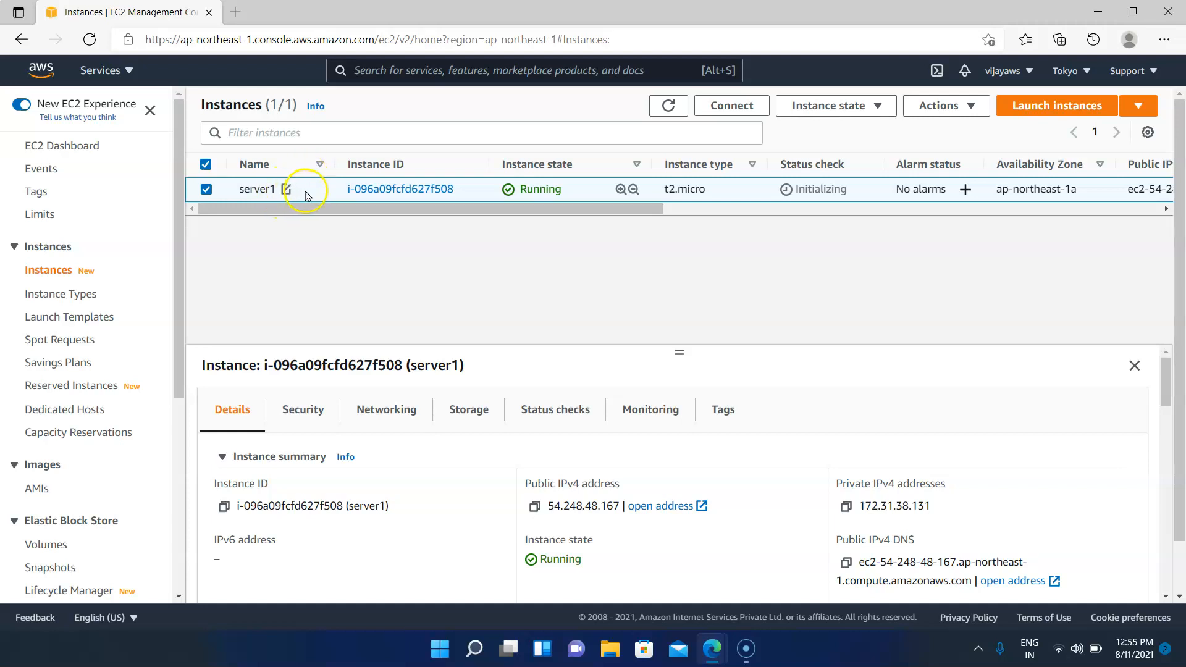
pyautogui.click(250, 187)
pyautogui.click(622, 509)
pyautogui.click(624, 506)
pyautogui.moveTo(623, 506); pyautogui.dragTo(530, 508)
pyautogui.click(530, 507)
pyautogui.moveTo(932, 508); pyautogui.dragTo(863, 508)
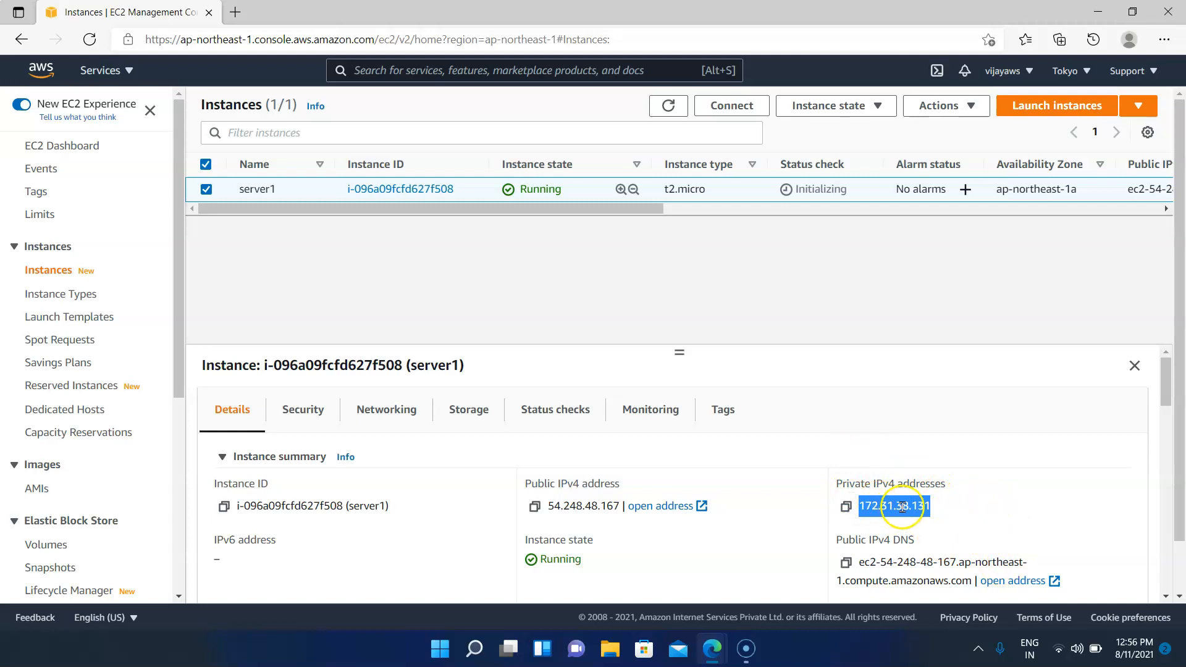
pyautogui.scroll(-2, 637, 503)
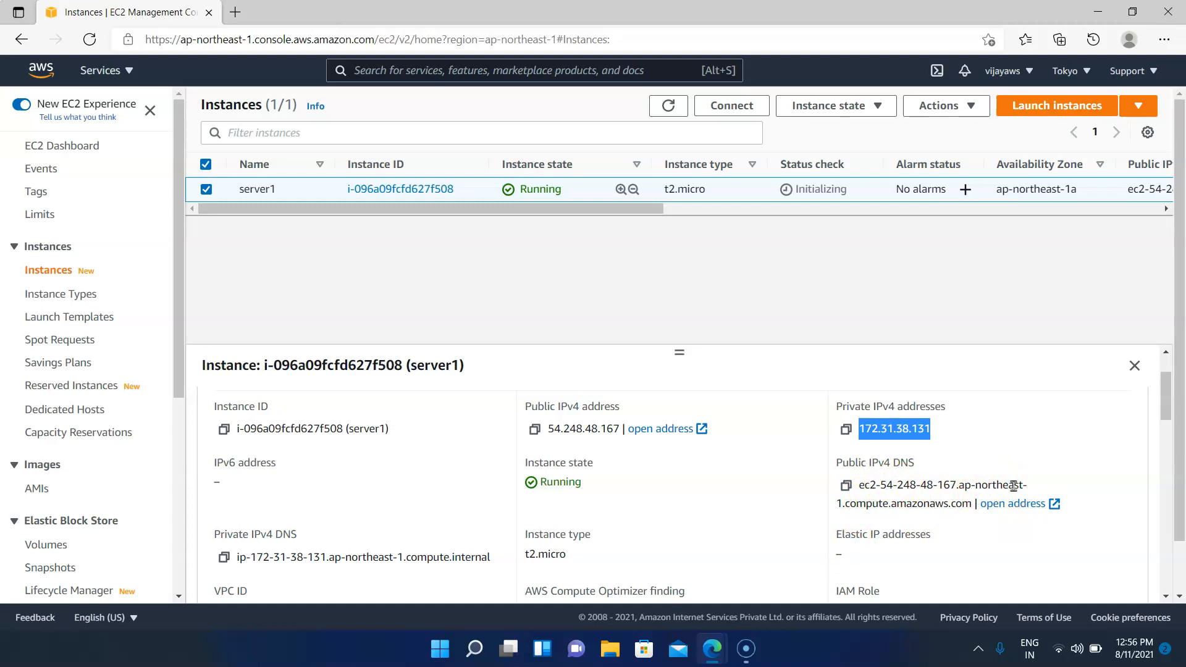
pyautogui.moveTo(974, 504); pyautogui.dragTo(844, 488)
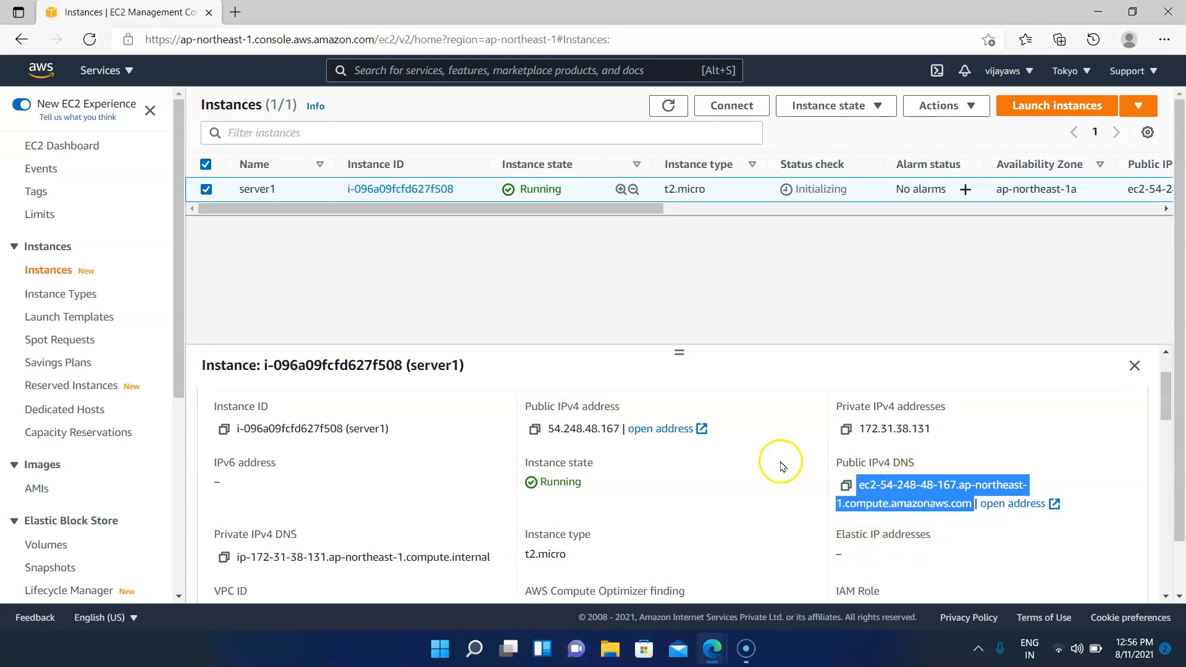
# Step: Examine the rest of server1's details, including VPC, subnet, platform, AMI name and launch time
pyautogui.scroll(-1, 640, 423)
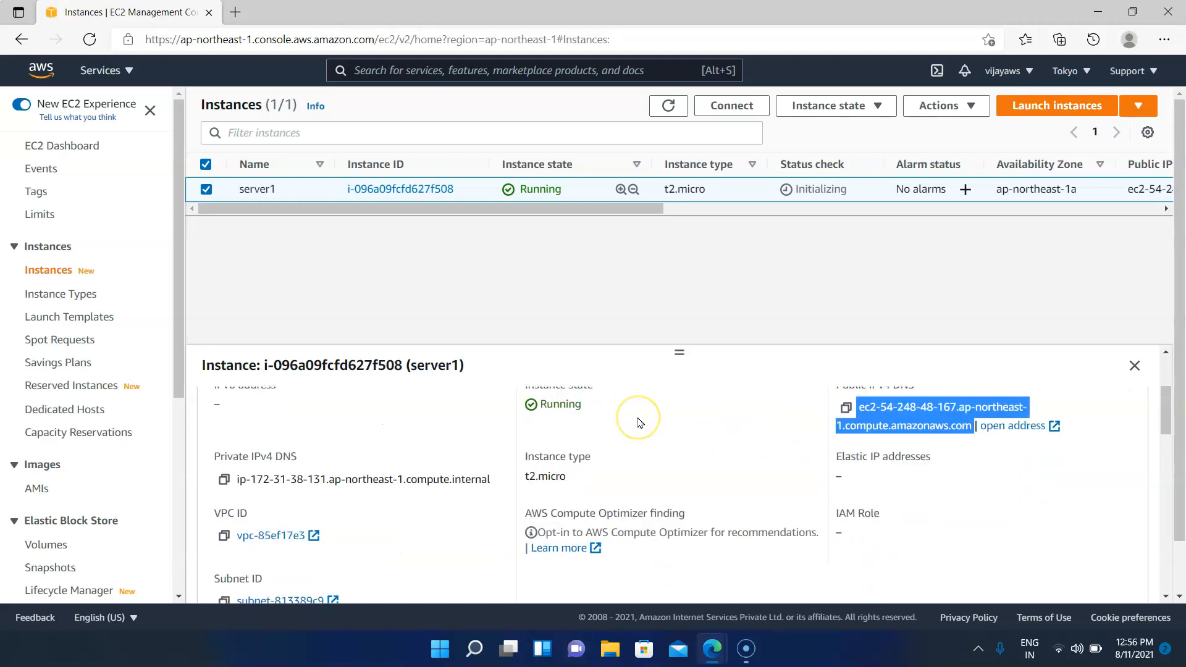
pyautogui.scroll(-1, 615, 464)
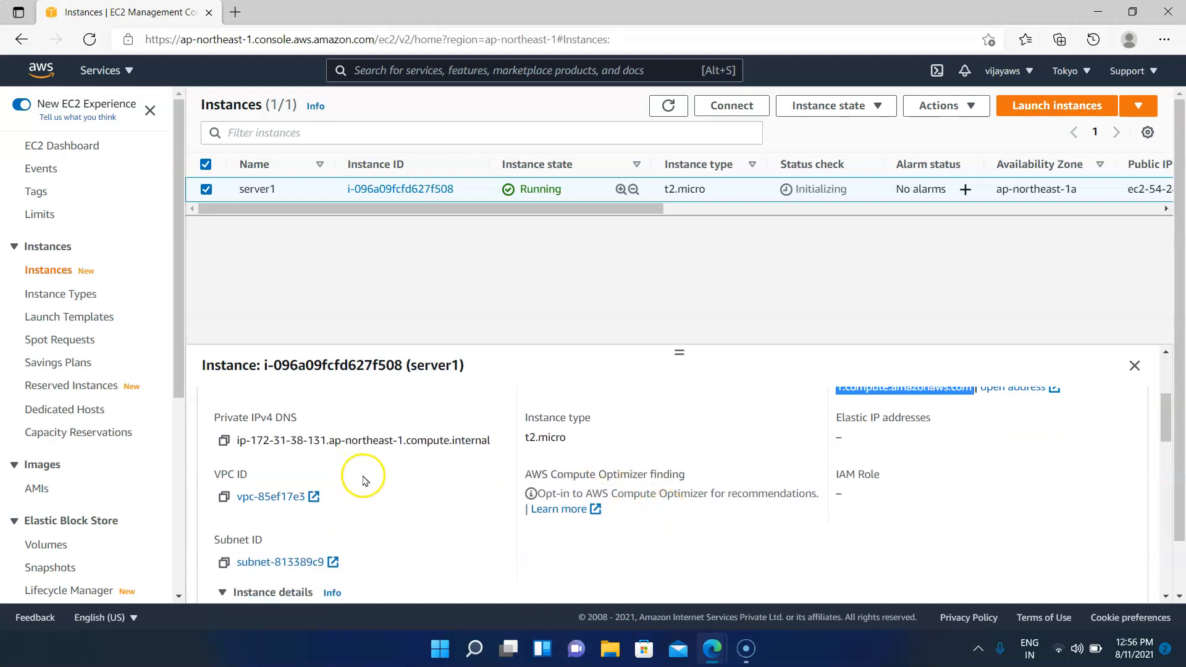
pyautogui.scroll(-1, 366, 480)
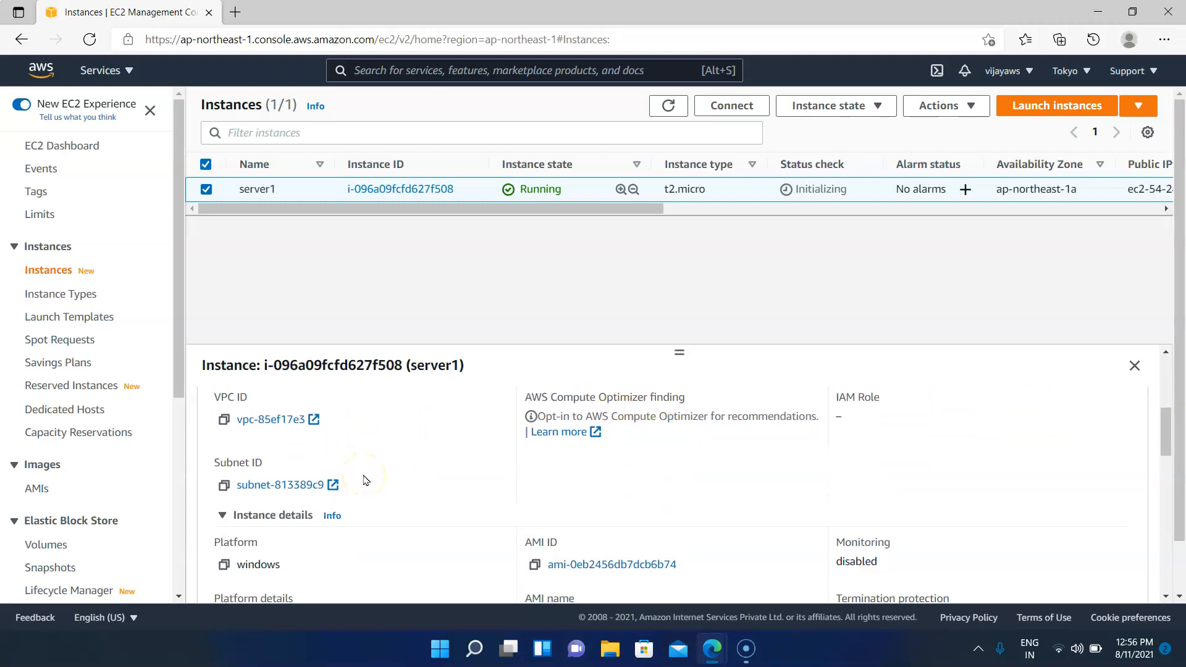
pyautogui.scroll(-1, 365, 480)
pyautogui.scroll(1, 365, 480)
pyautogui.scroll(-4, 365, 480)
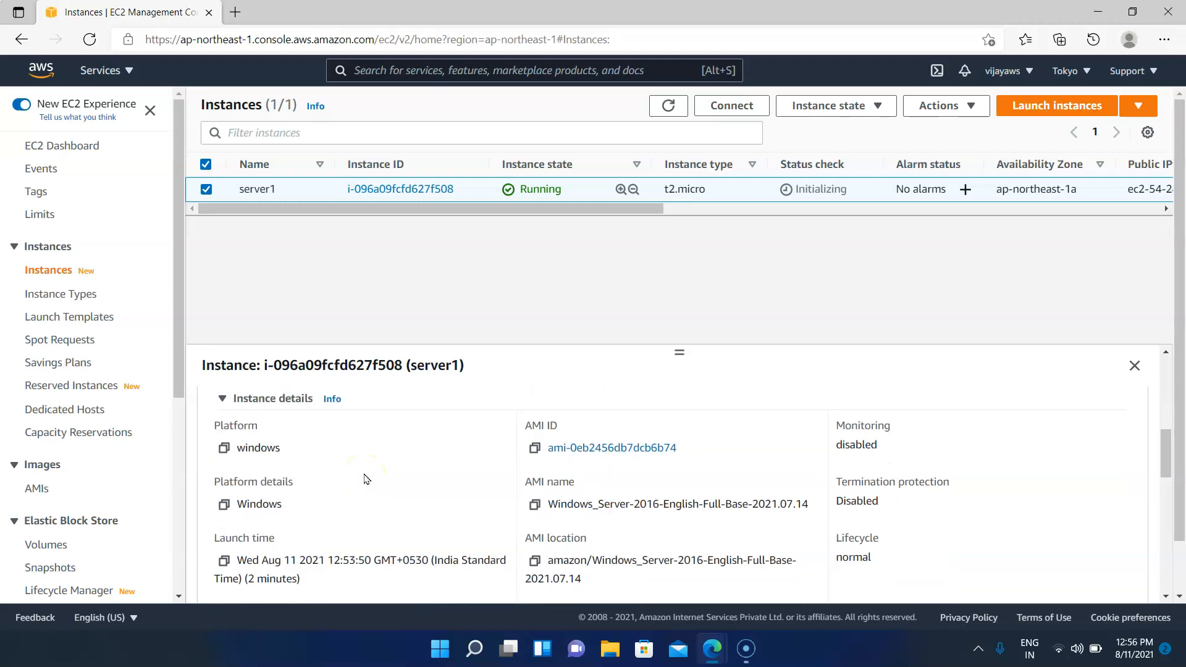
pyautogui.scroll(-2, 366, 480)
pyautogui.scroll(8, 366, 480)
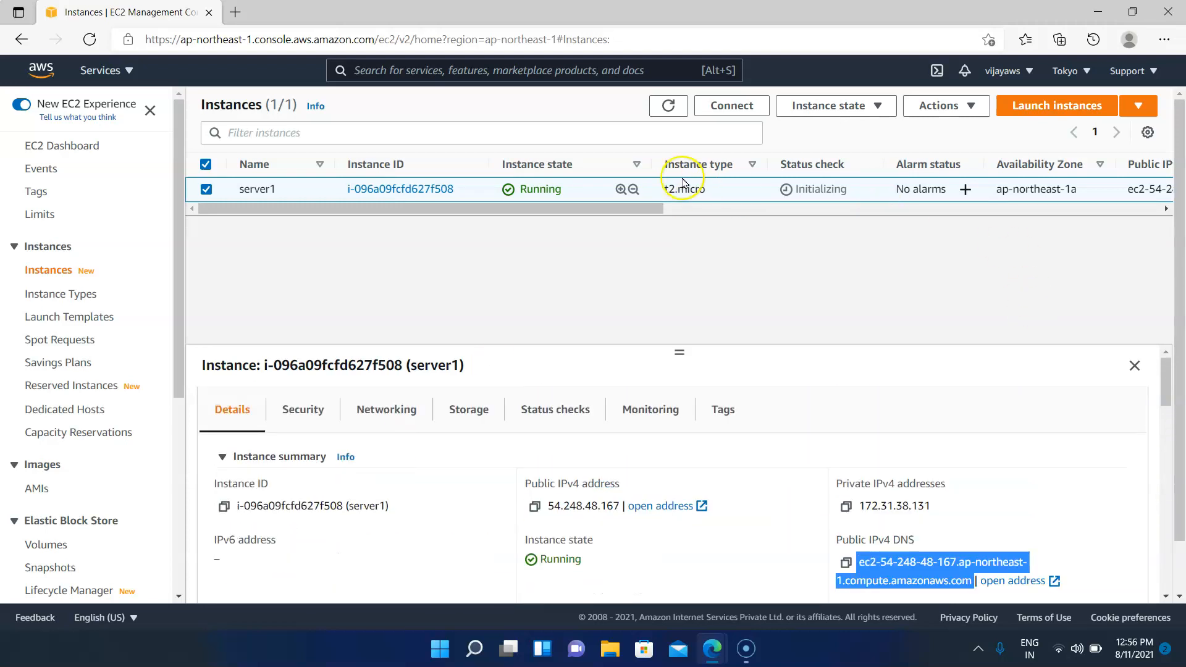
# Step: Refresh the instances list and check server1's system and instance status checks
pyautogui.click(672, 103)
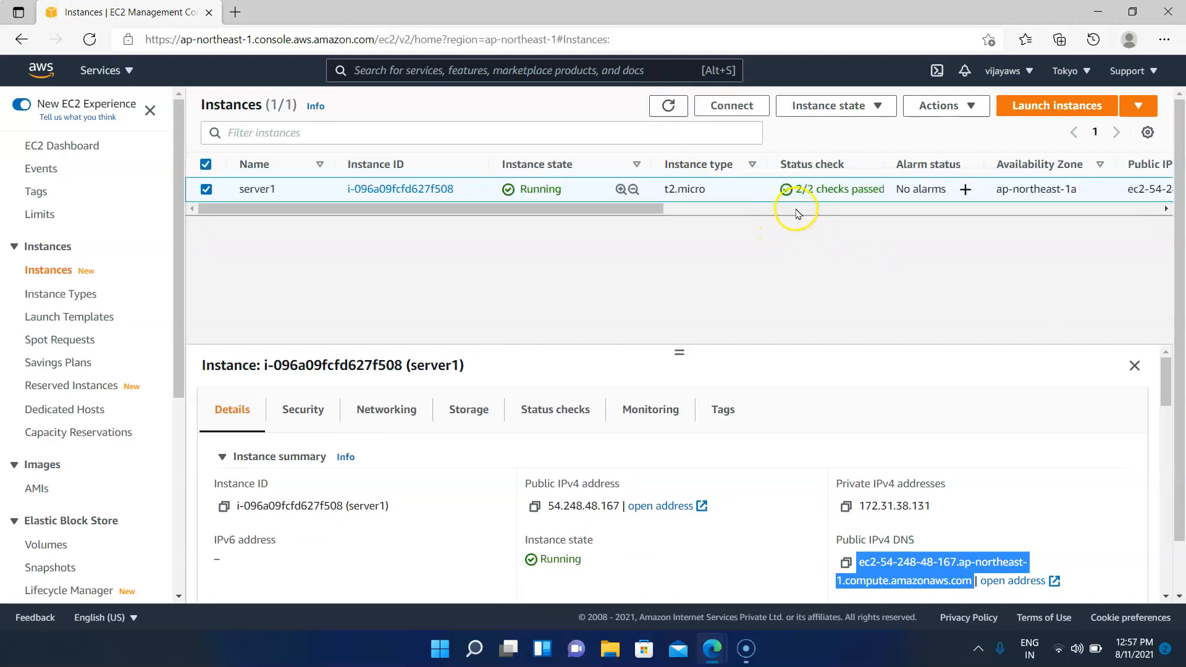
pyautogui.click(819, 165)
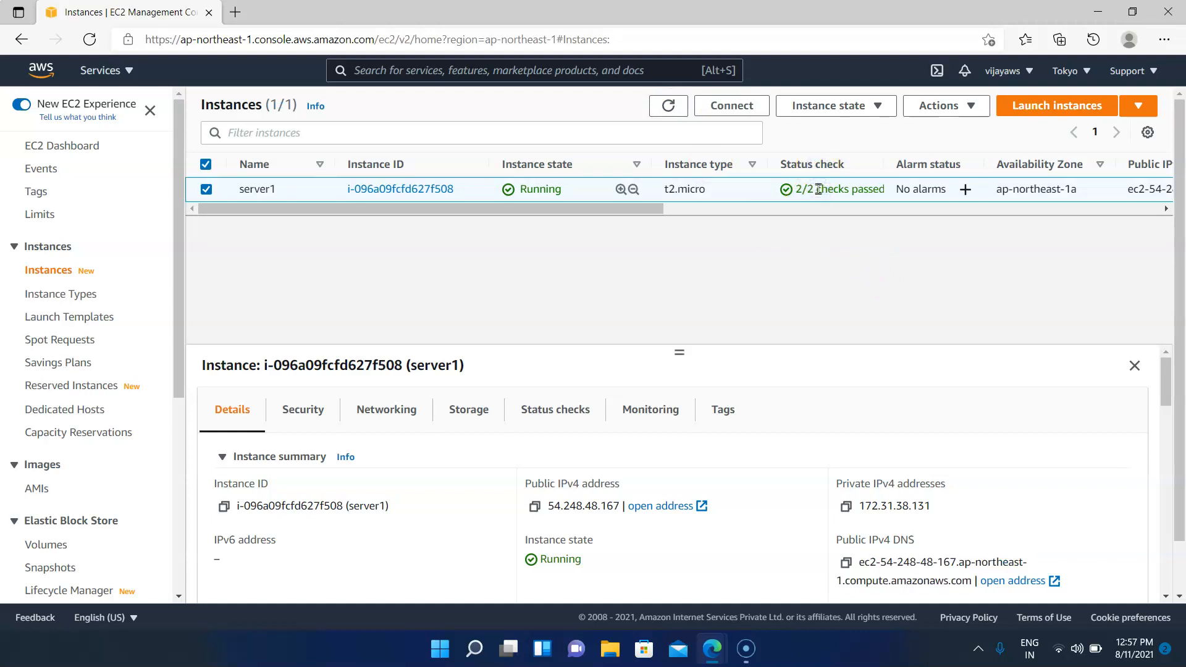
pyautogui.click(562, 410)
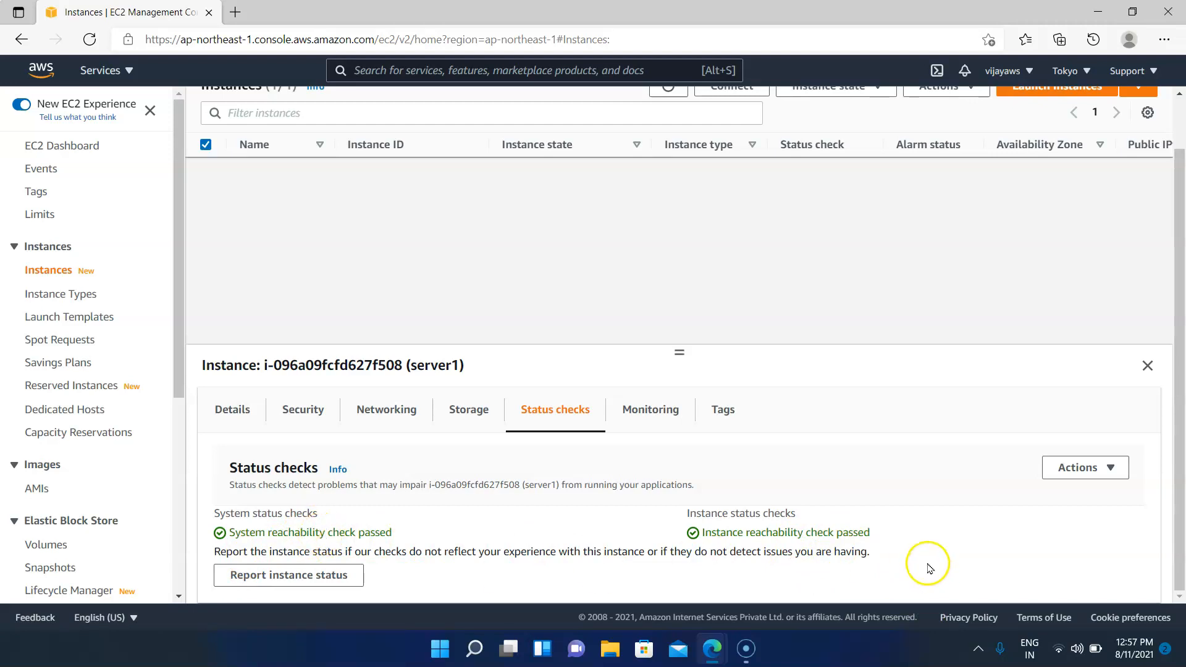
pyautogui.scroll(1, 392, 270)
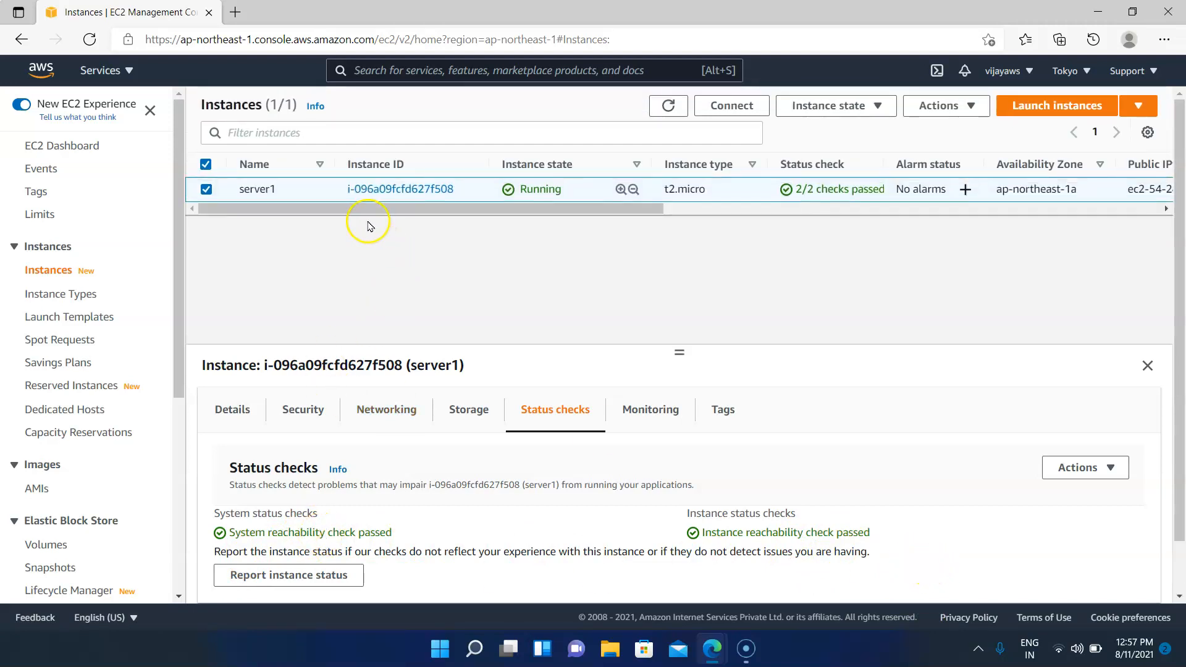
# Step: Open the connection options for server1 and download its remote desktop file for the RDP client
pyautogui.click(745, 111)
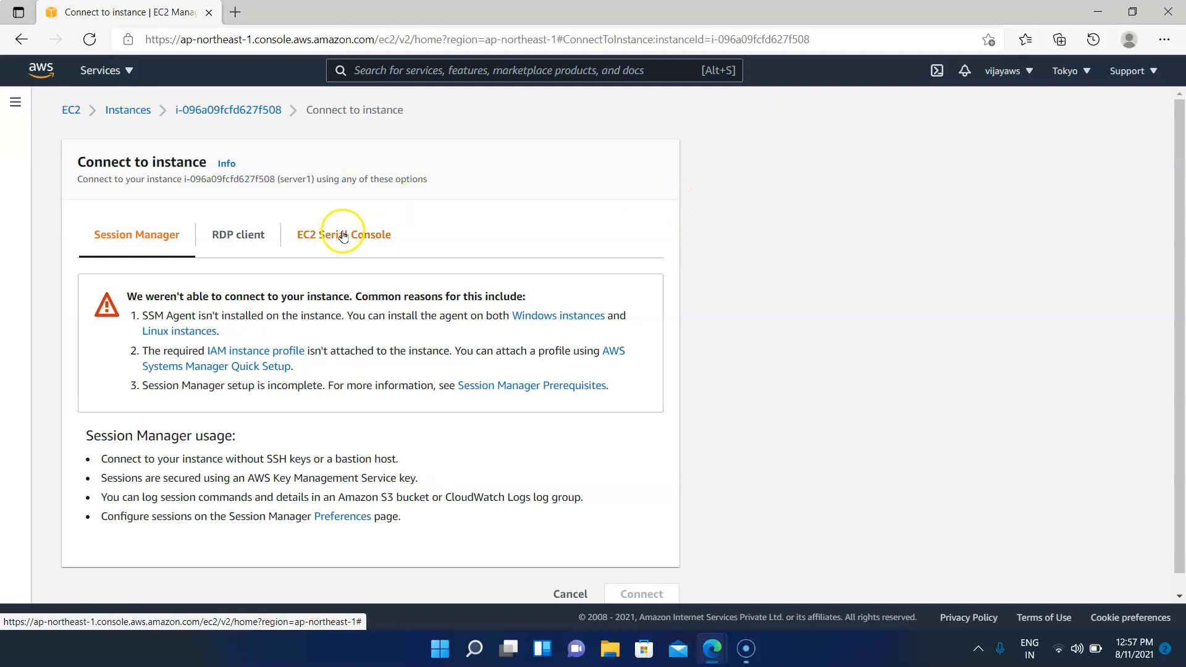
pyautogui.scroll(-1, 546, 230)
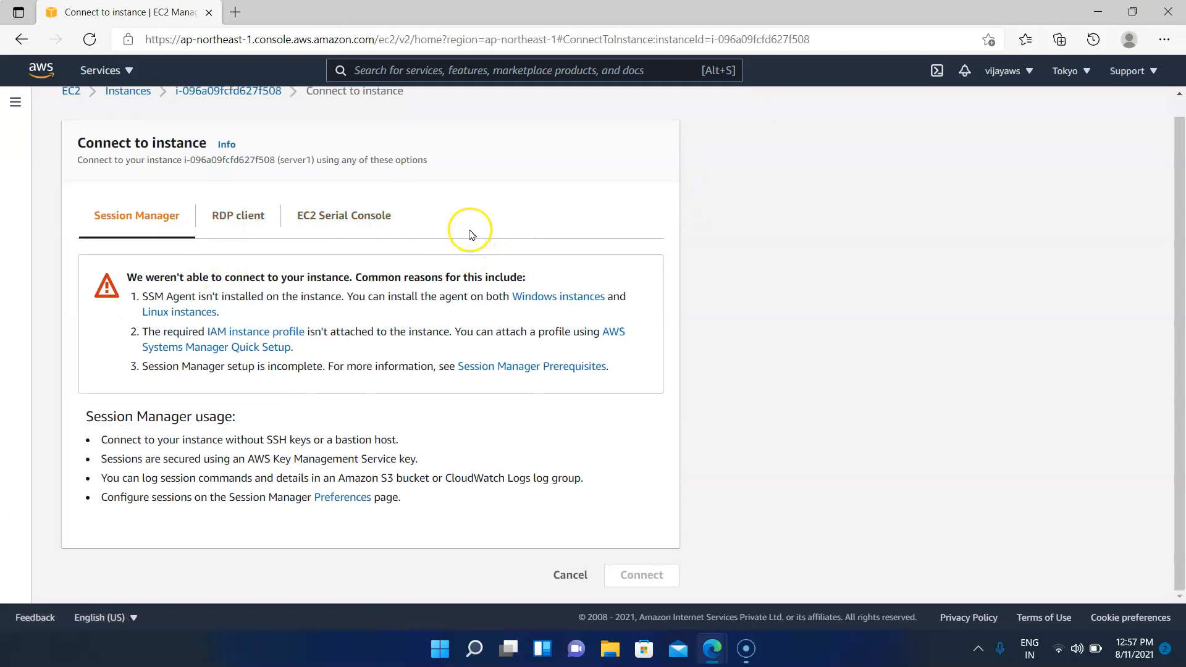
pyautogui.click(249, 217)
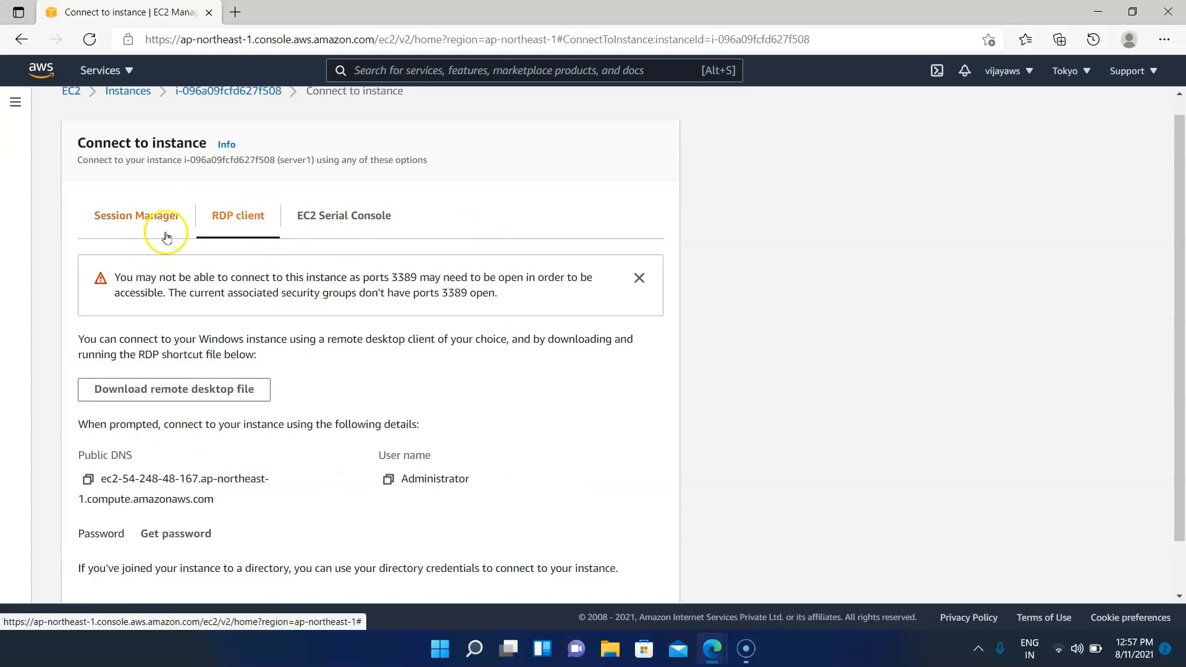
pyautogui.scroll(-1, 291, 241)
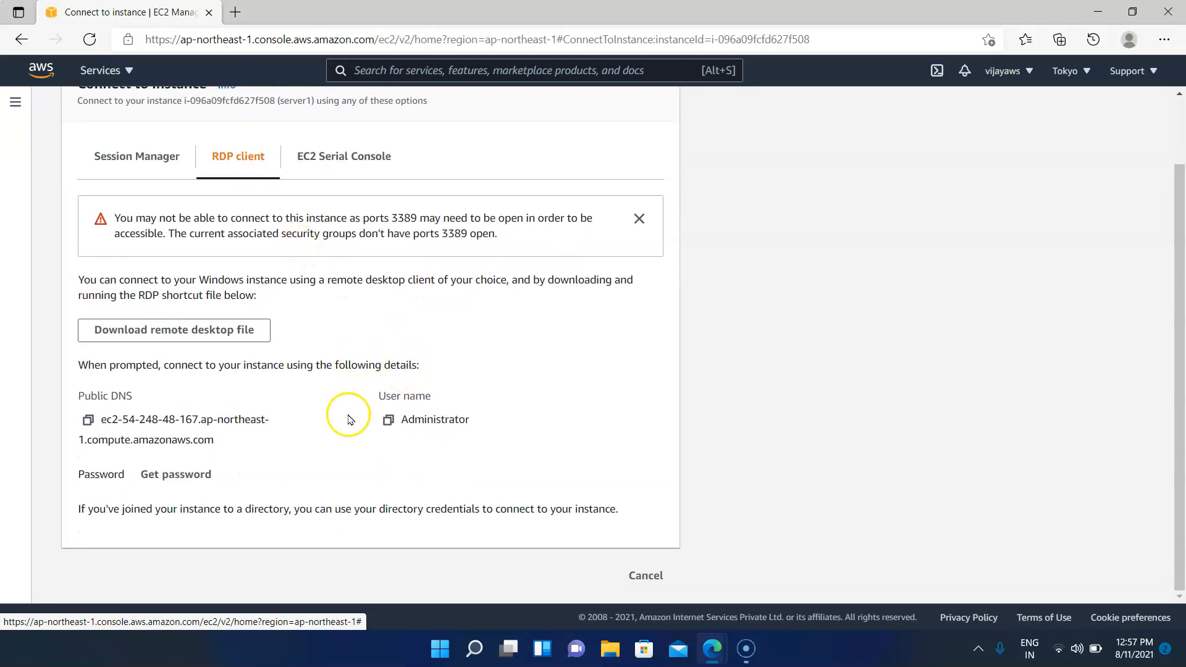
pyautogui.click(228, 342)
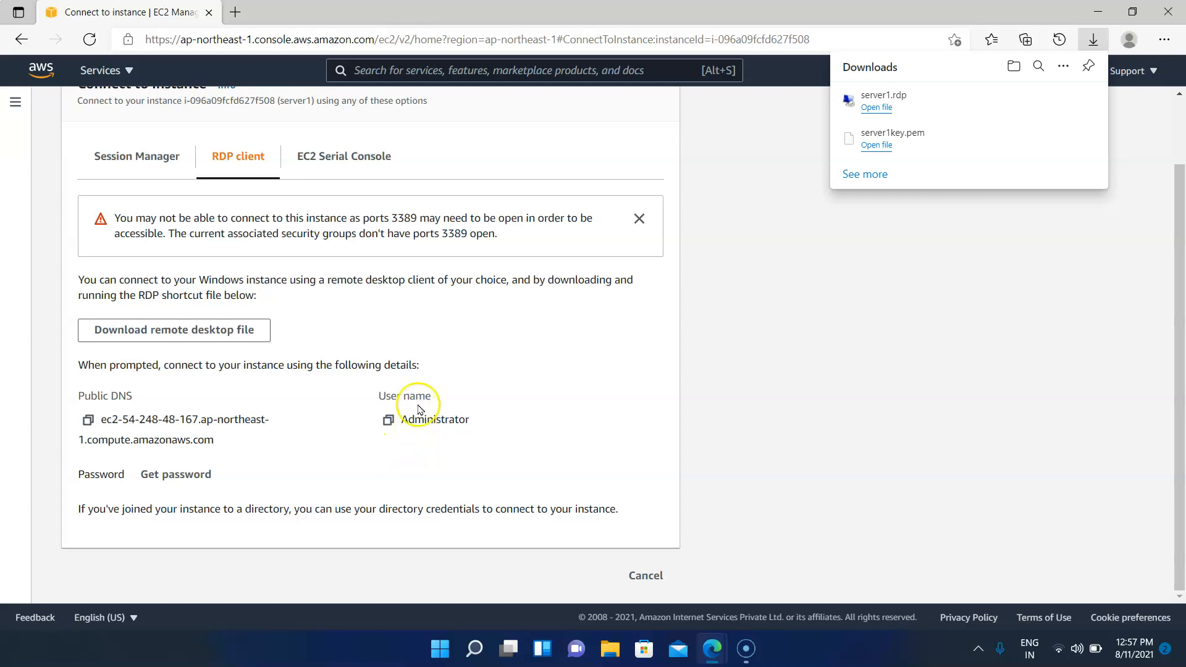
# Step: Decrypt the Windows administrator password using the server1key.pem key pair file, and copy the password
pyautogui.click(172, 480)
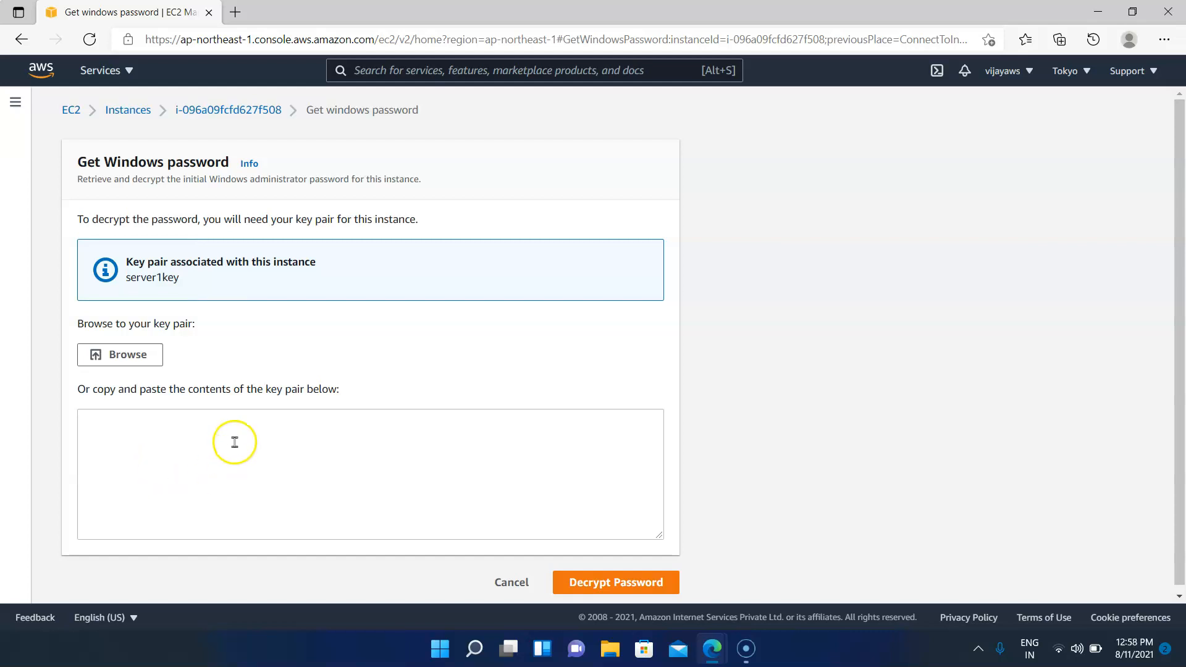
pyautogui.scroll(-1, 234, 442)
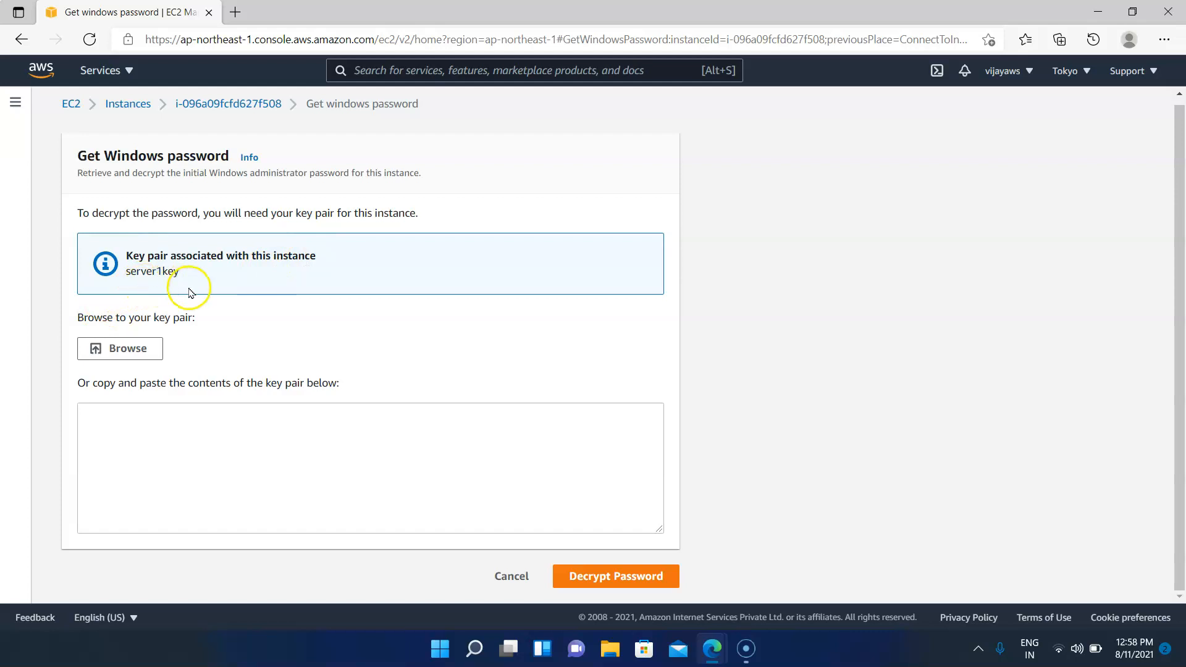
pyautogui.click(118, 354)
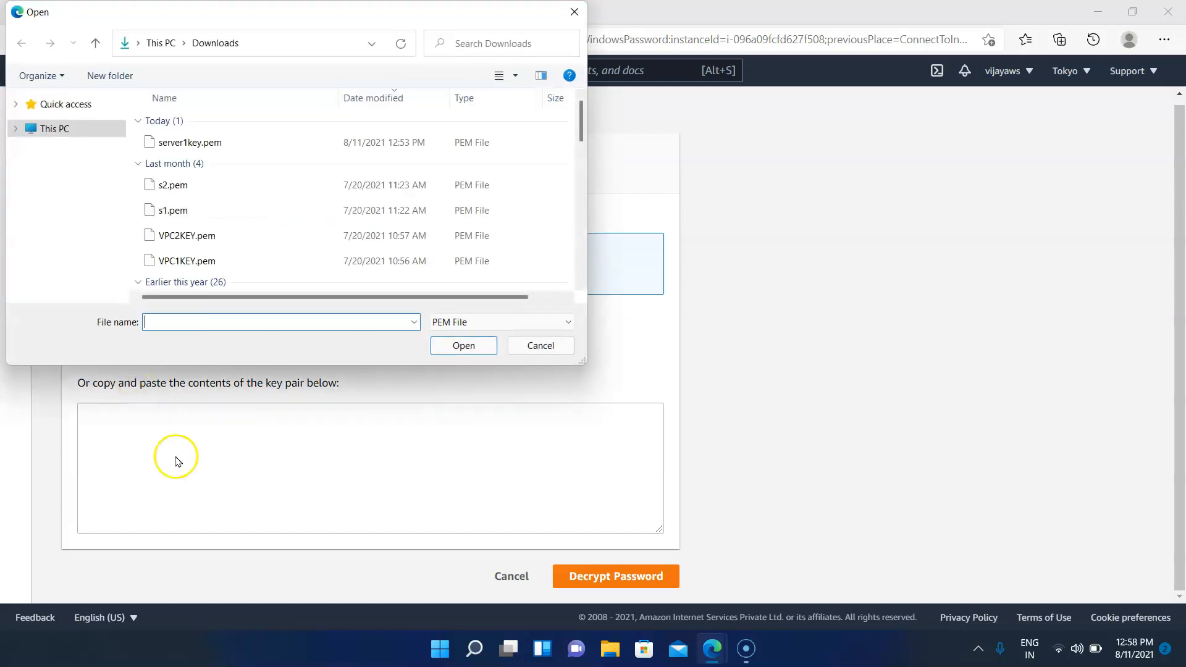
pyautogui.click(179, 144)
pyautogui.click(464, 344)
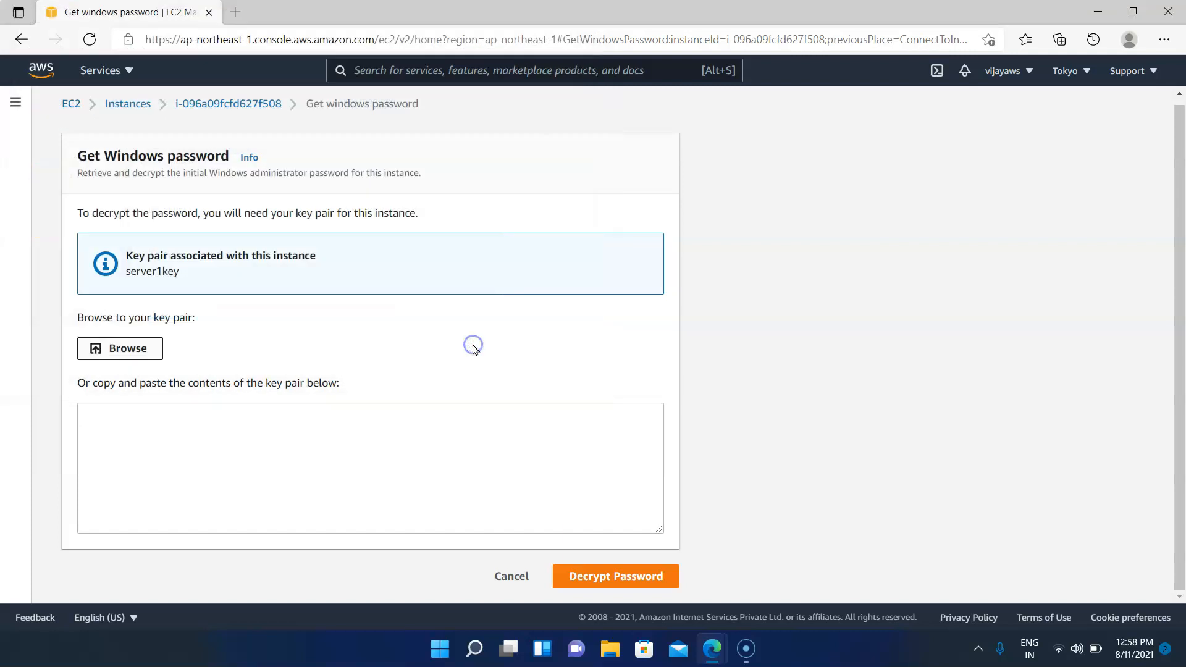
pyautogui.scroll(-1, 519, 383)
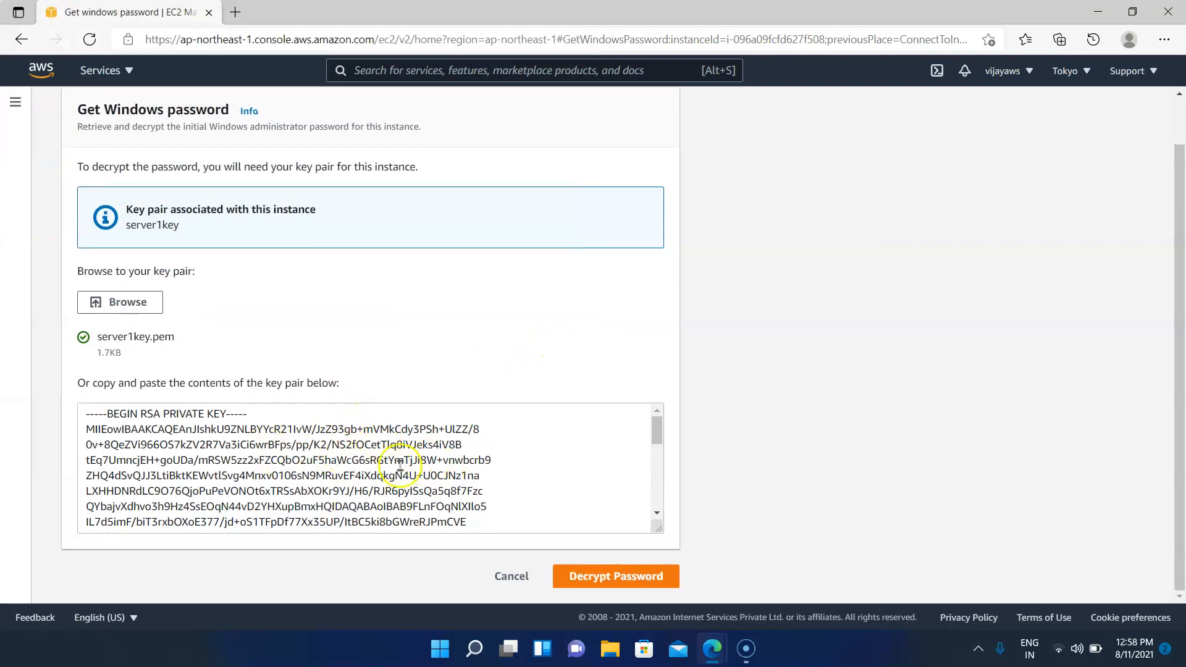
pyautogui.click(646, 583)
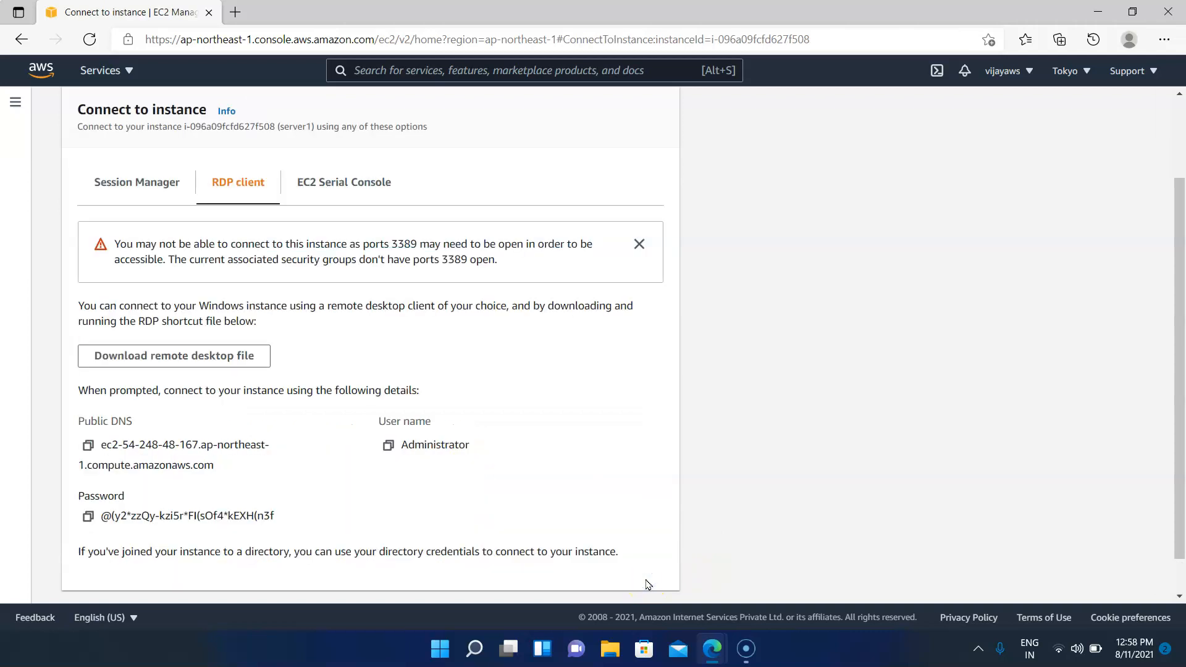
pyautogui.click(88, 518)
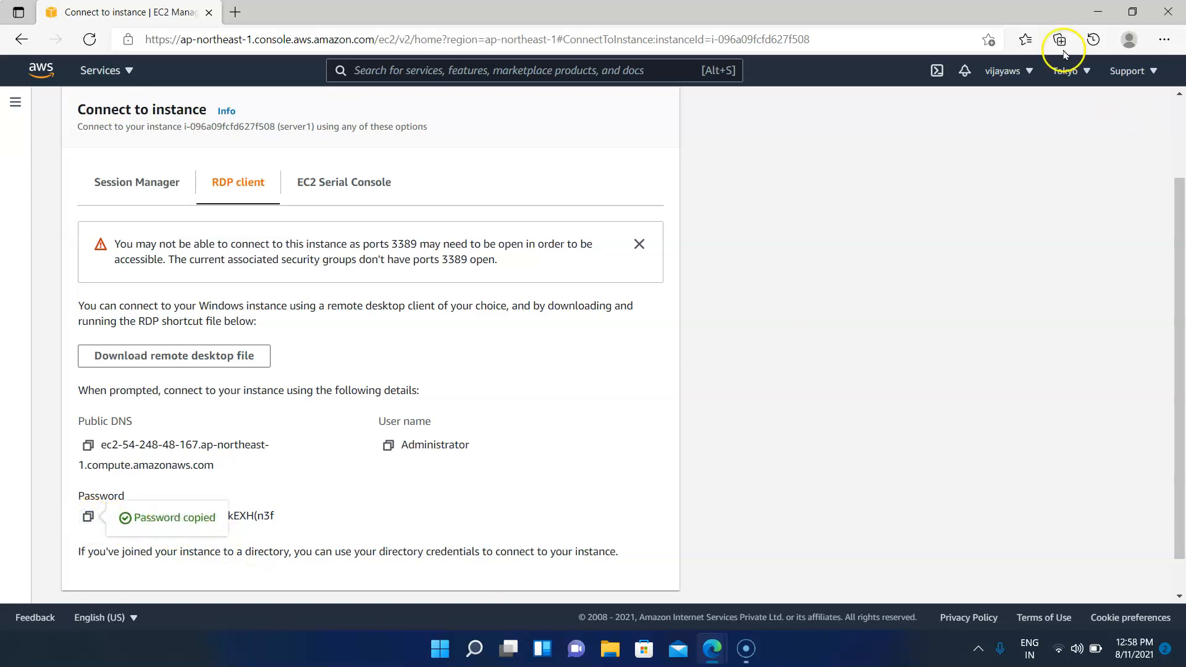
# Step: Open the downloaded server1.rdp file and connect as Administrator with the copied account password, accepting the publisher and certificate warnings
pyautogui.click(1160, 38)
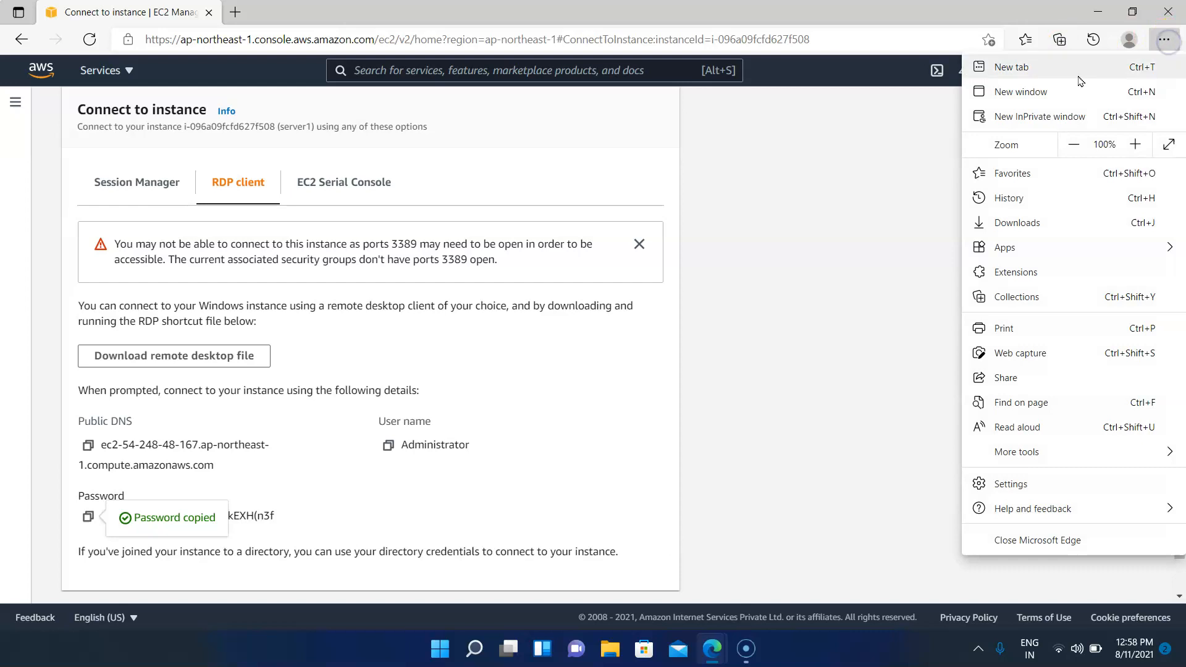
pyautogui.click(1018, 225)
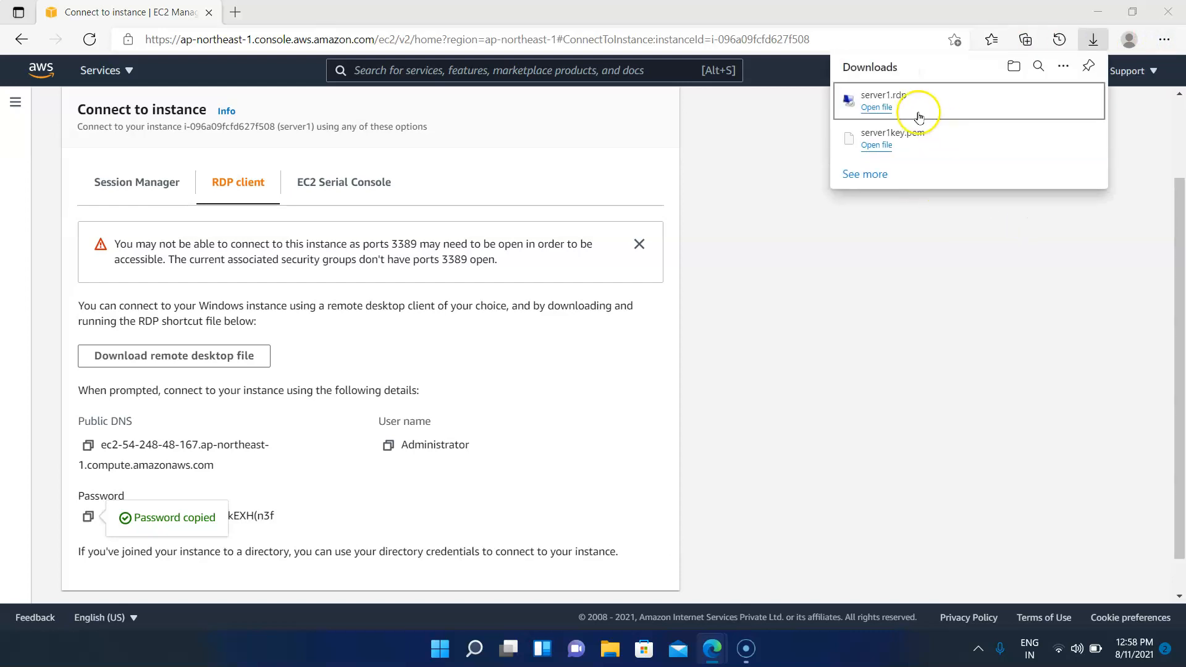
pyautogui.click(877, 109)
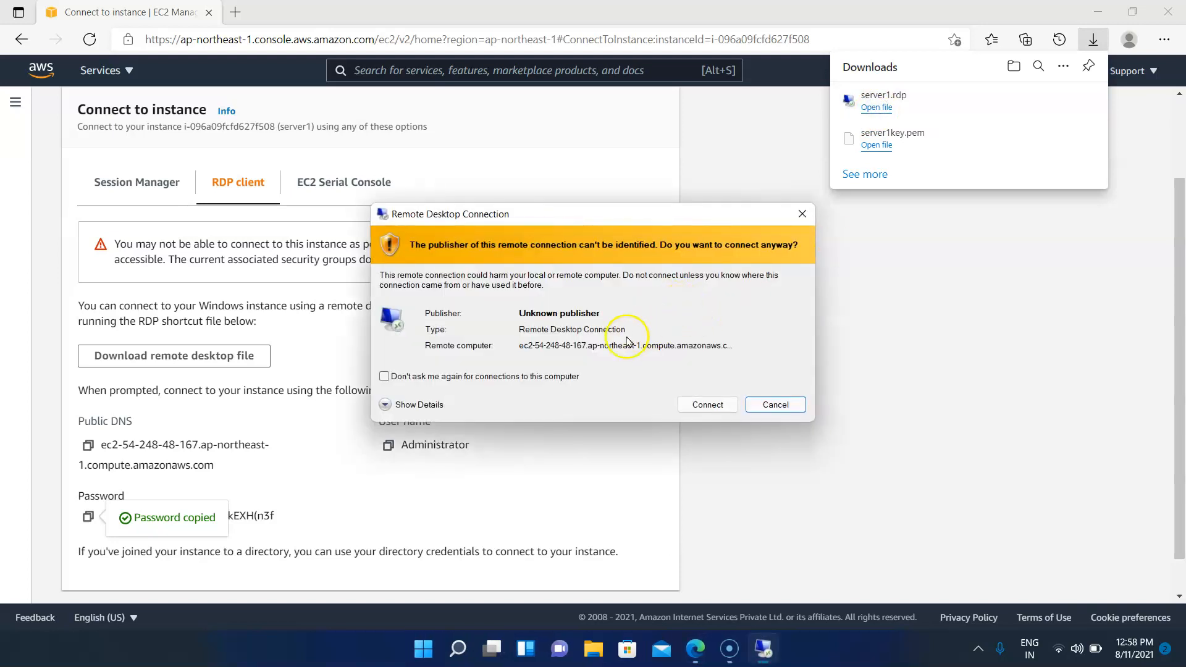
pyautogui.click(700, 406)
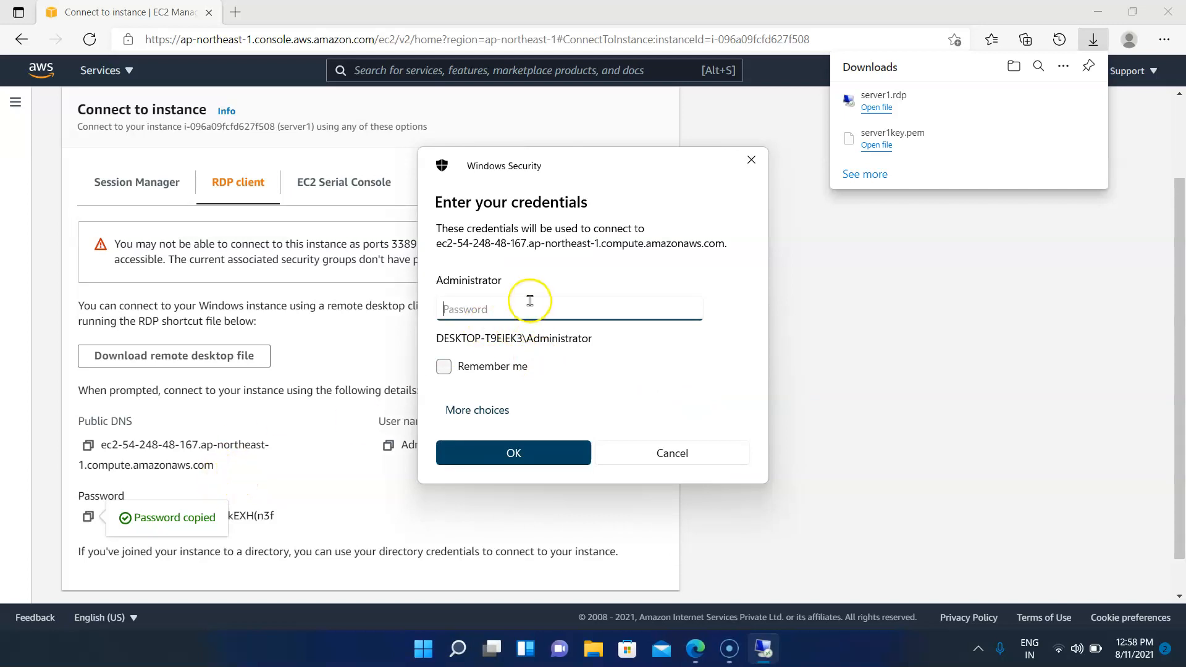
pyautogui.hotkey('ctrl', 'v')
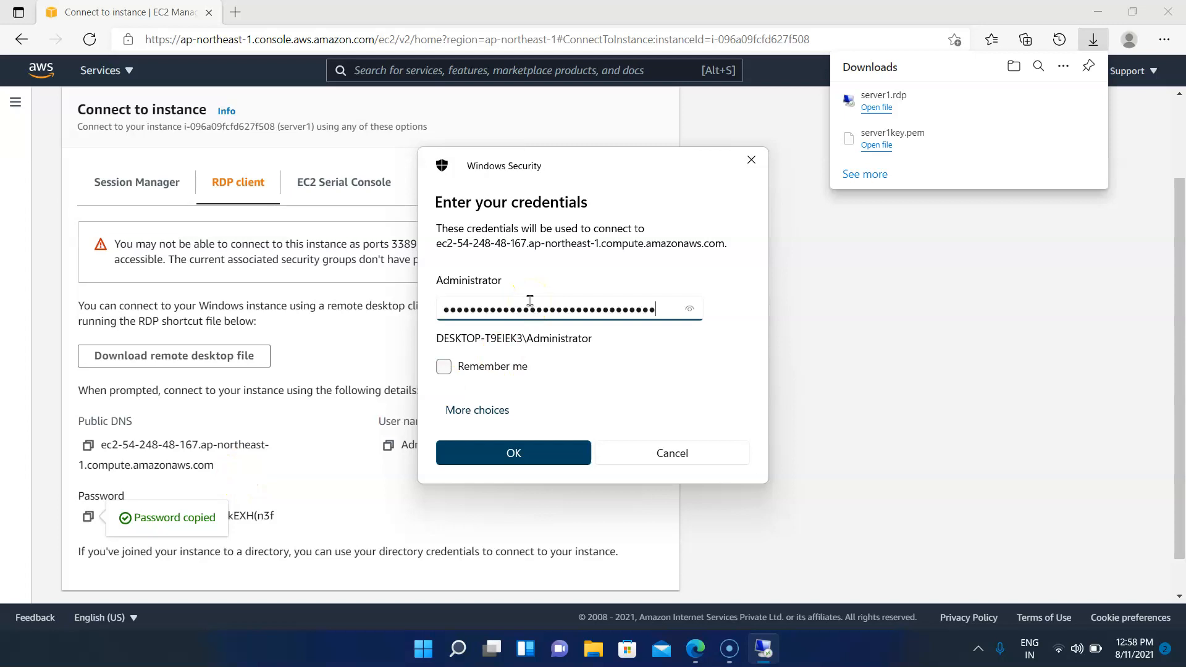
pyautogui.click(567, 454)
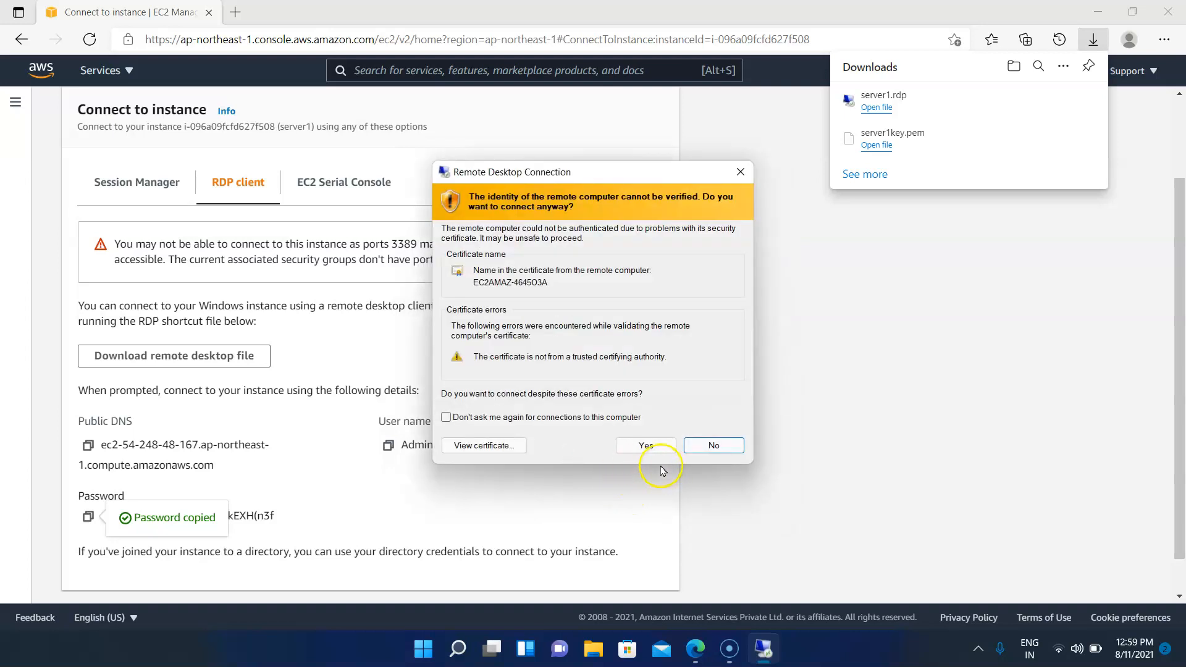
pyautogui.click(658, 447)
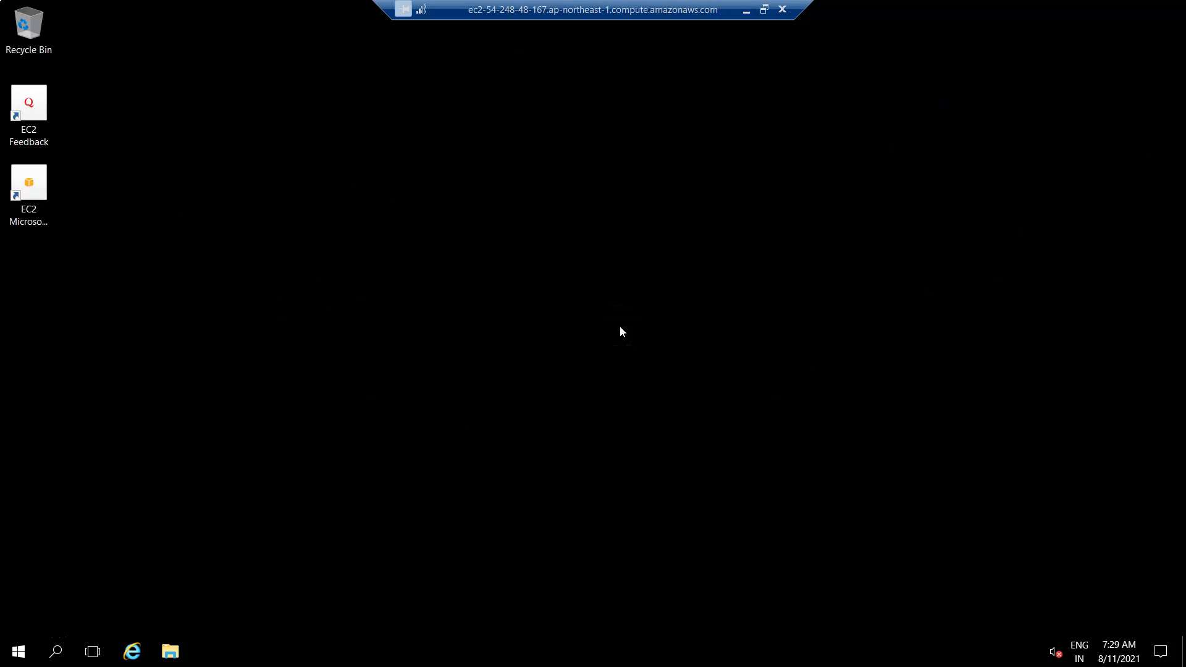
# Step: Allow the server to be discoverable by other PCs and devices on Network 2
pyautogui.click(345, 273)
pyautogui.click(17, 653)
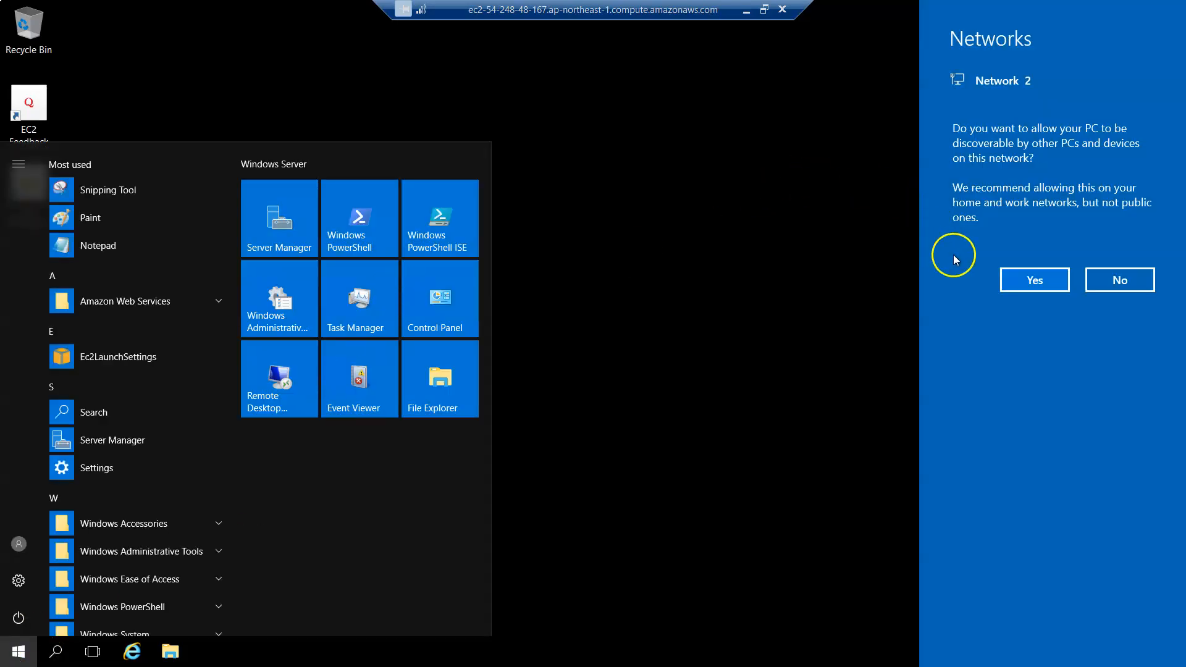
pyautogui.click(1042, 290)
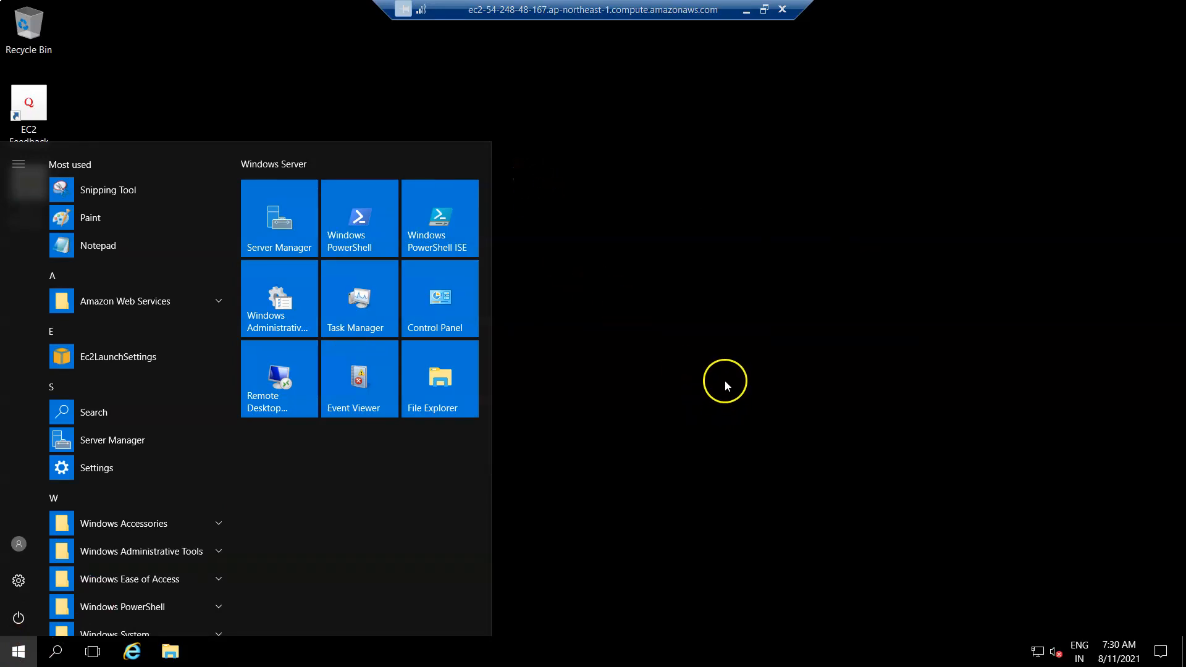
pyautogui.click(674, 311)
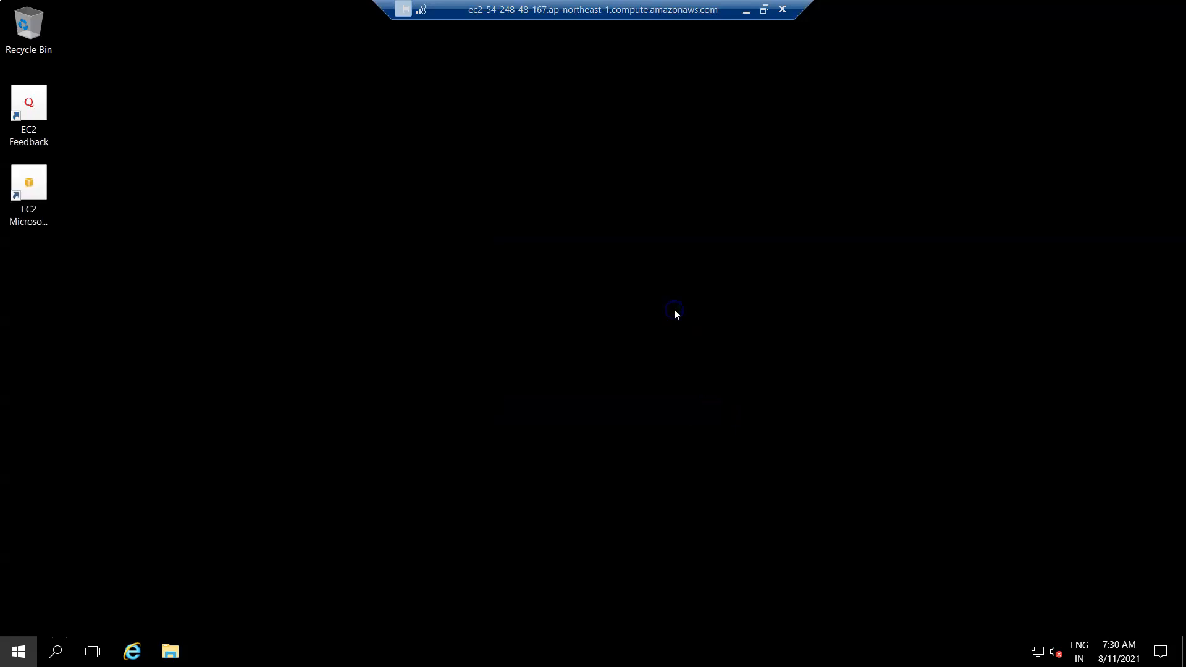
# Step: Minimize and restore the remote desktop session, and look through the programs available on the server
pyautogui.click(746, 10)
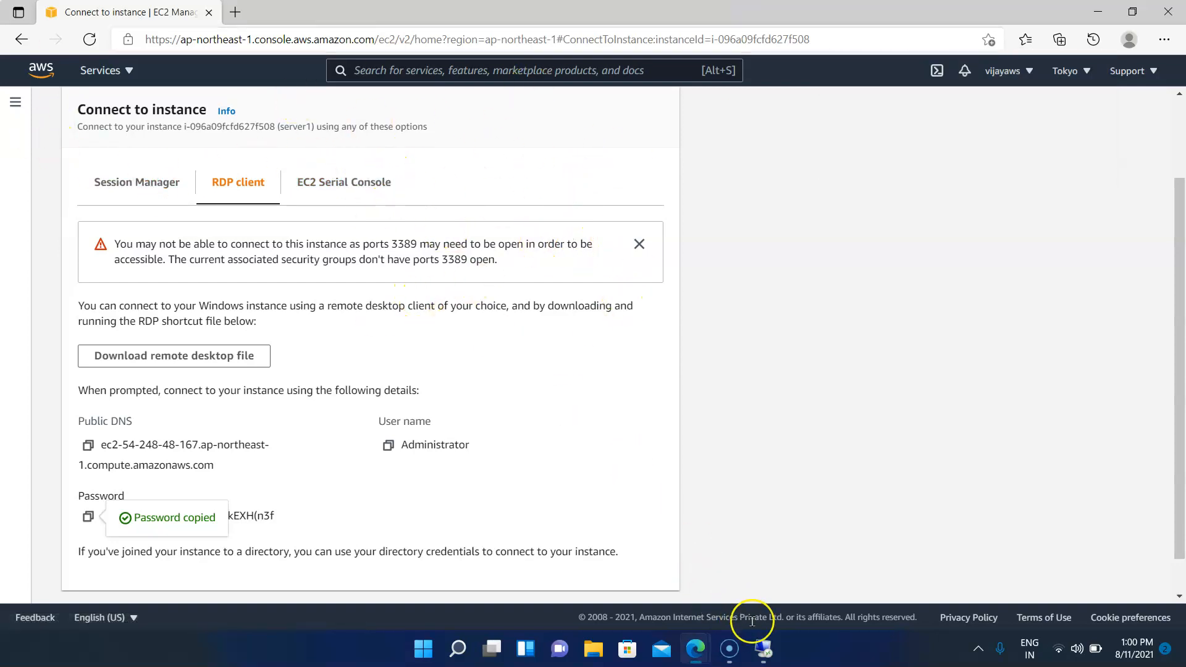
pyautogui.click(763, 648)
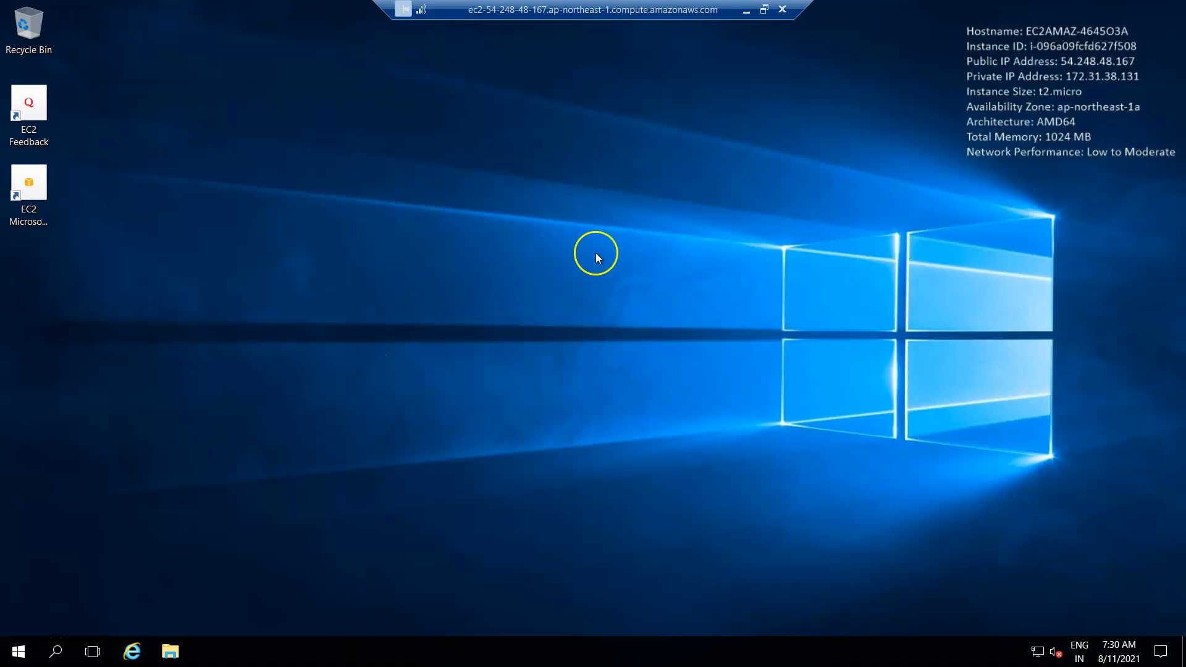
pyautogui.click(17, 661)
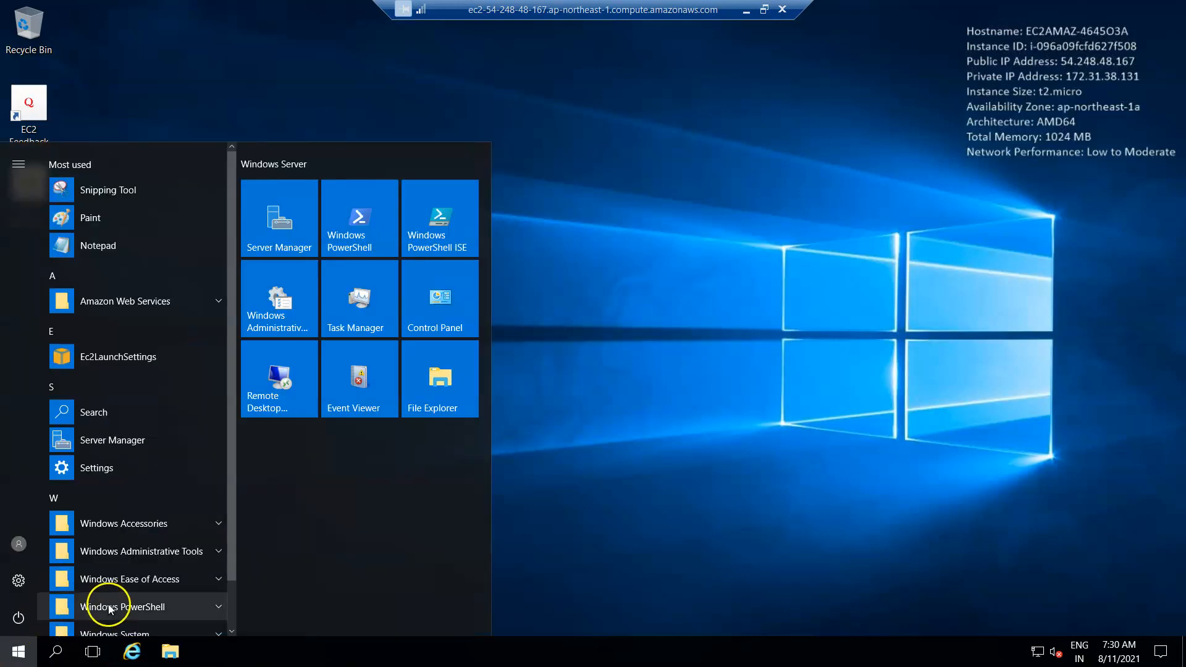
pyautogui.scroll(-2, 104, 461)
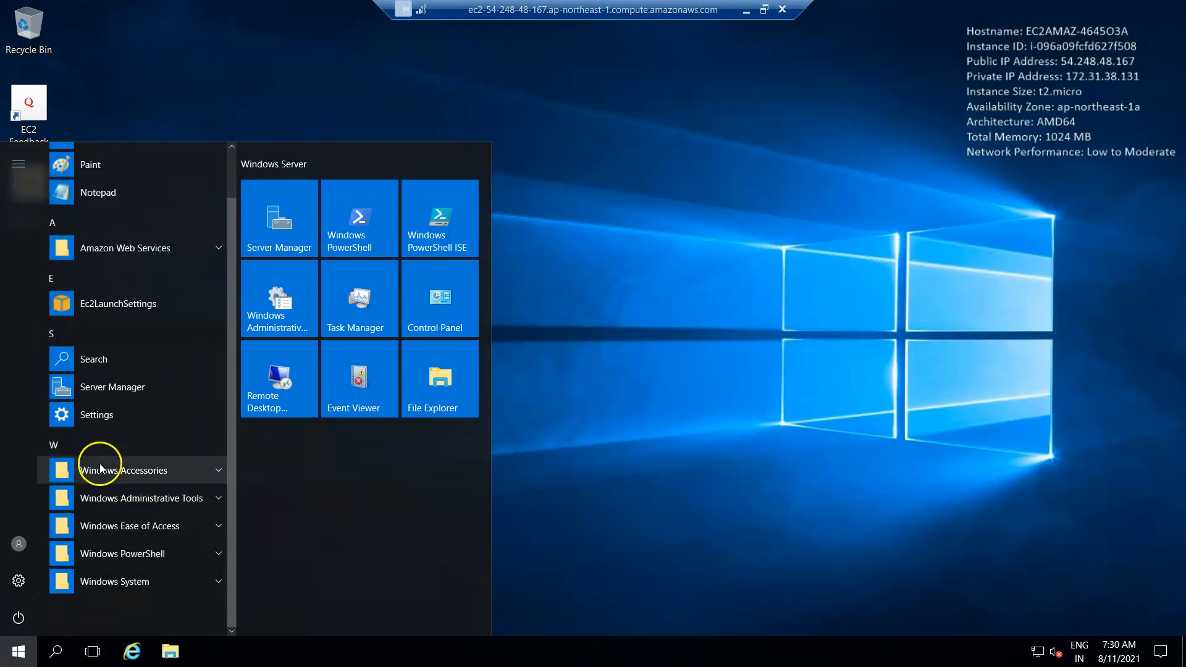
pyautogui.scroll(2, 133, 433)
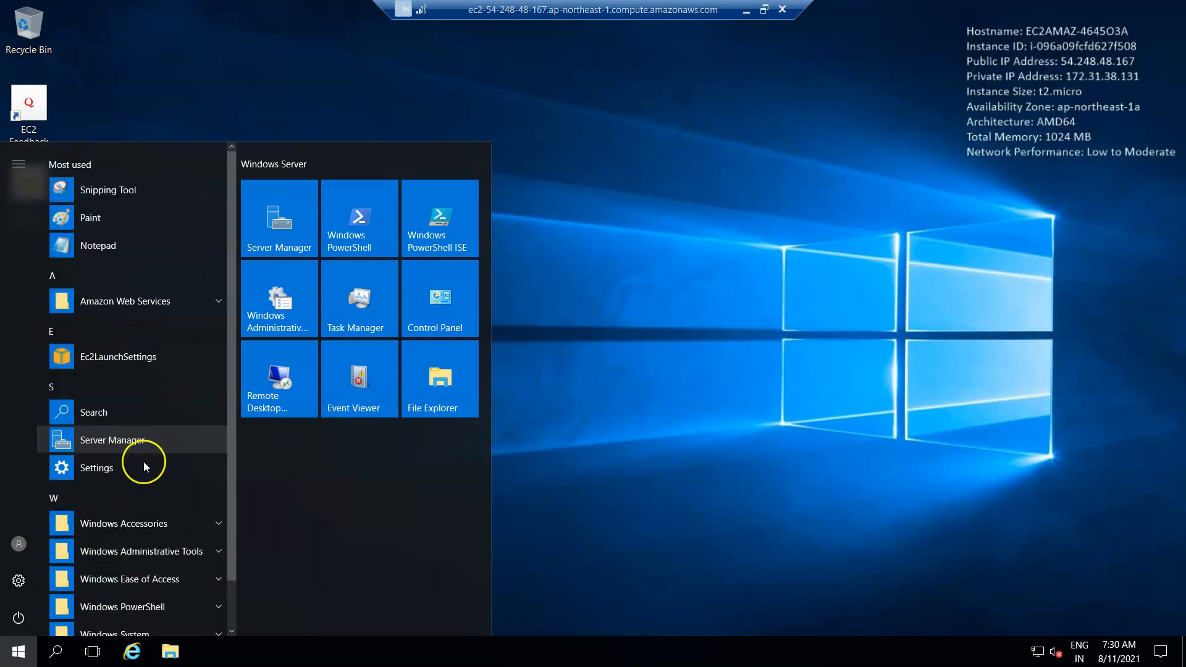
pyautogui.click(202, 37)
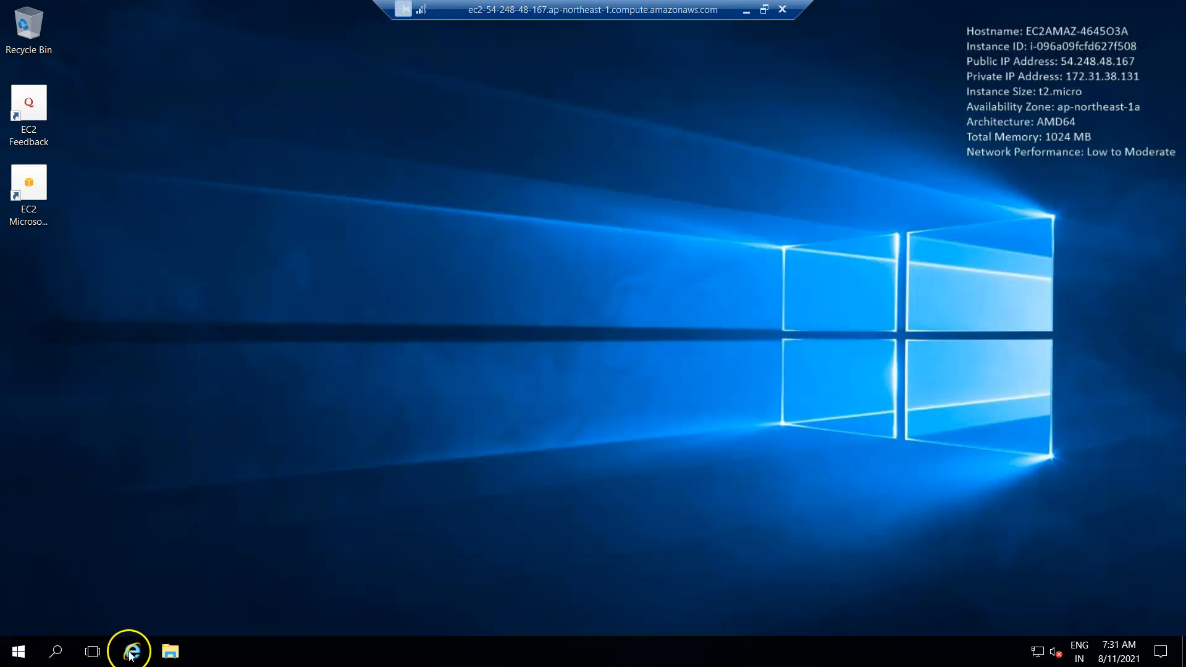
pyautogui.click(393, 236)
# Step: Launch Internet Explorer on the server and postpone its initial setup
pyautogui.click(132, 652)
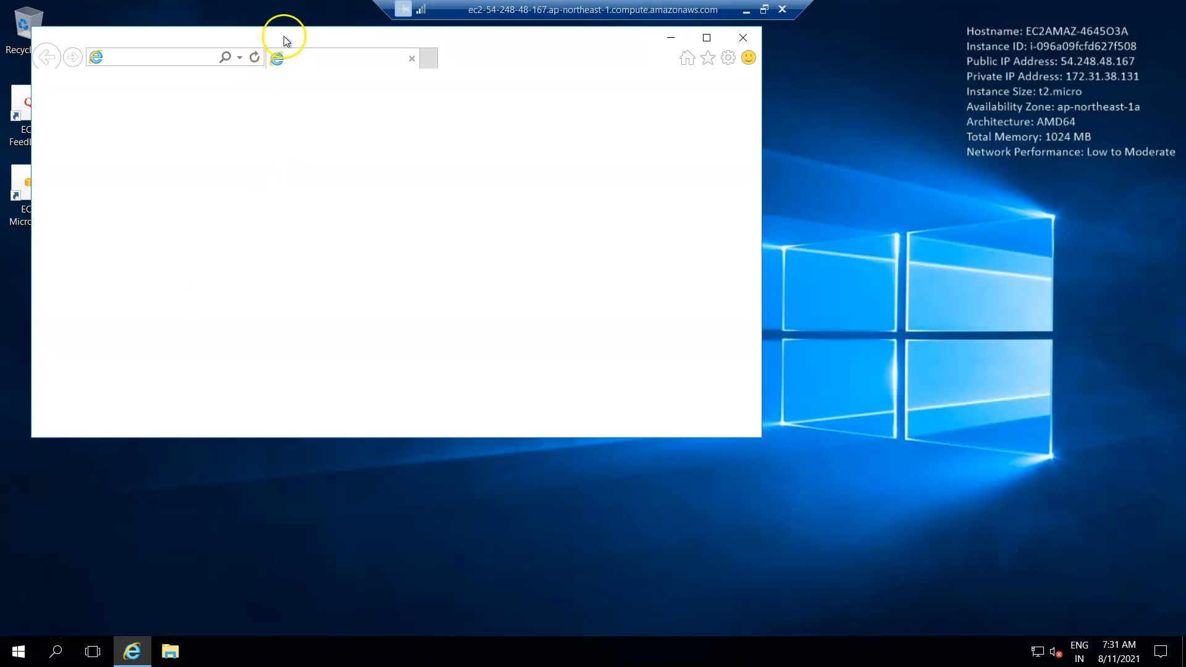
pyautogui.moveTo(283, 36); pyautogui.dragTo(404, 99)
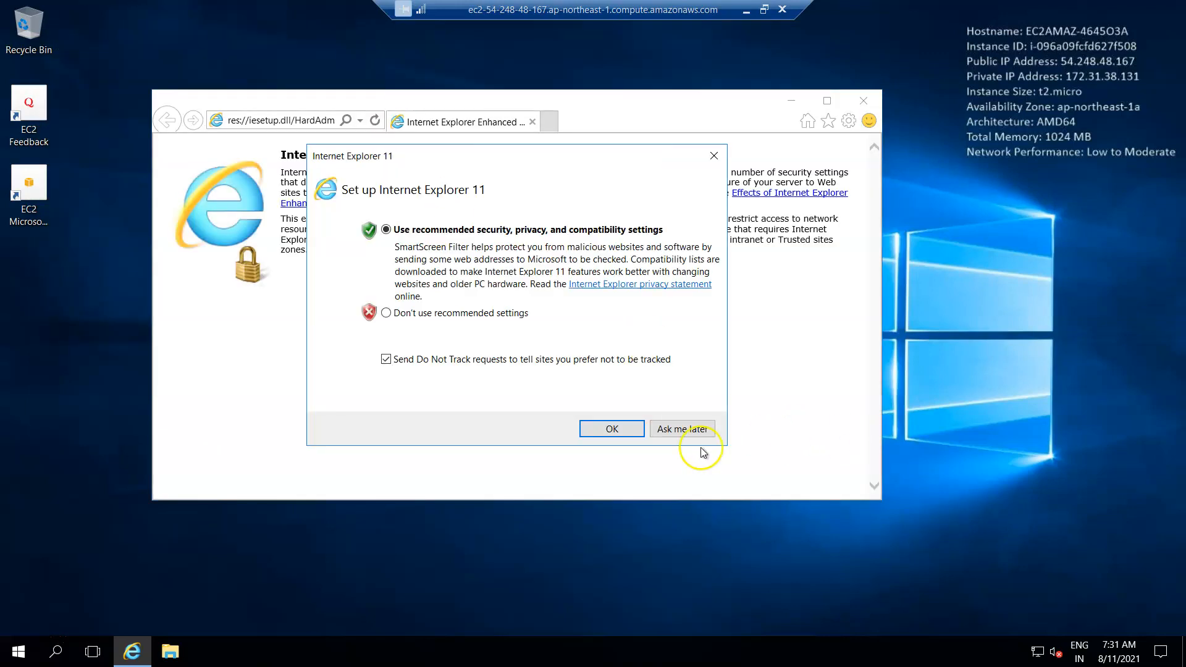
pyautogui.click(673, 430)
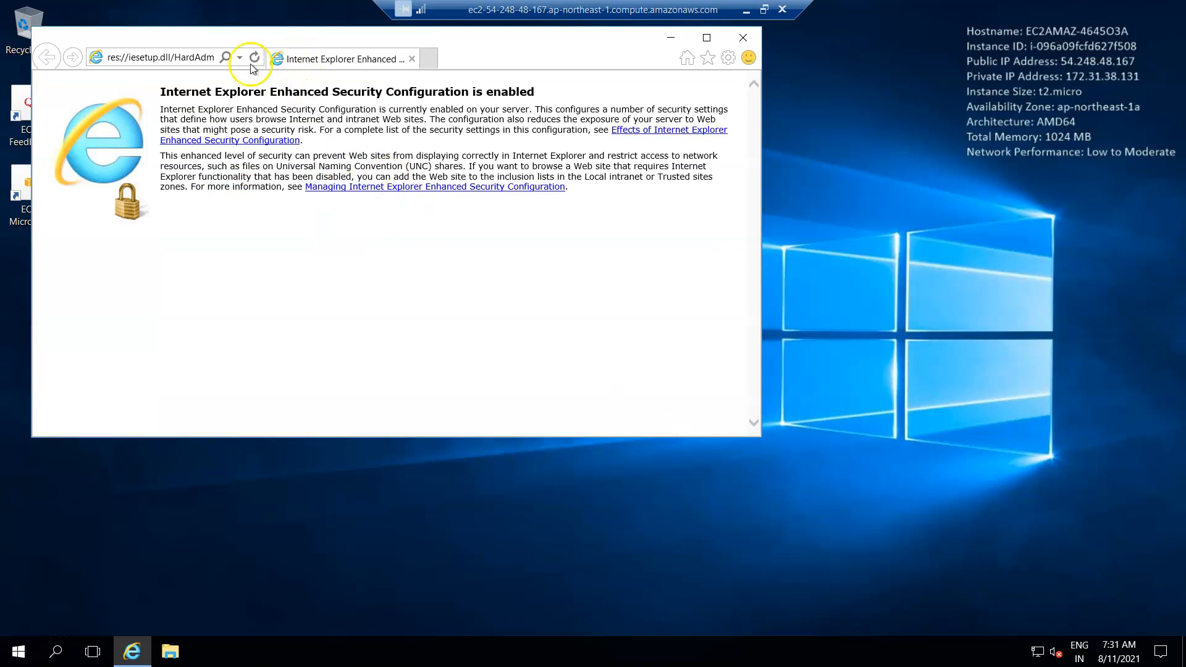
pyautogui.click(183, 59)
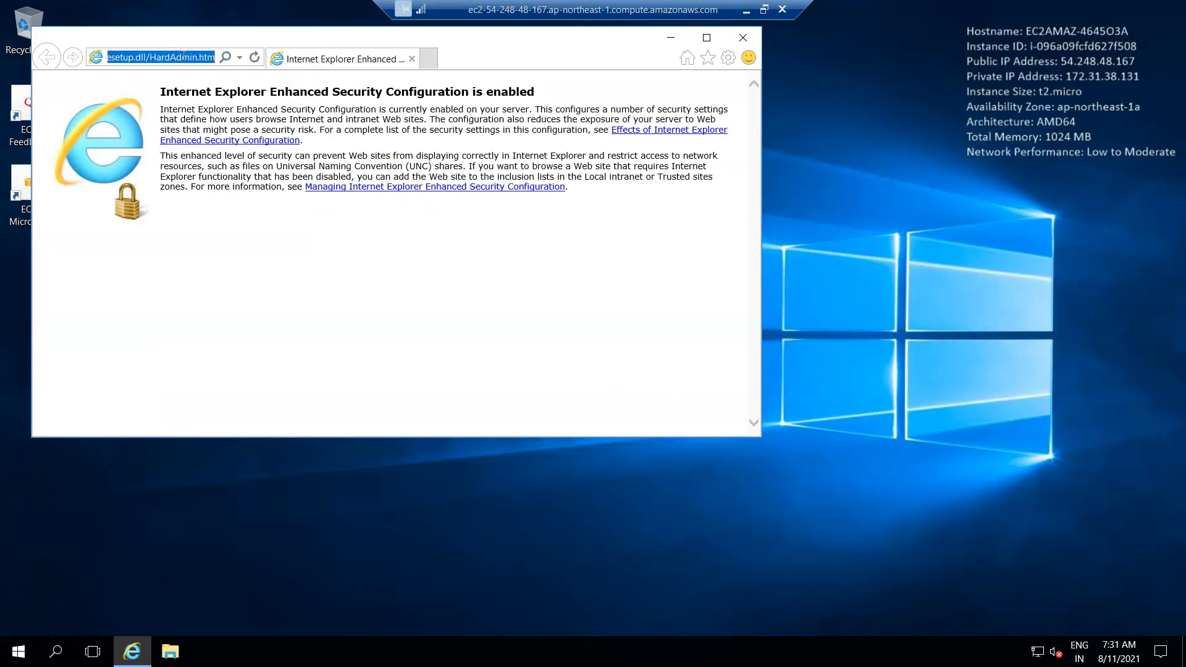
pyautogui.write('goo')
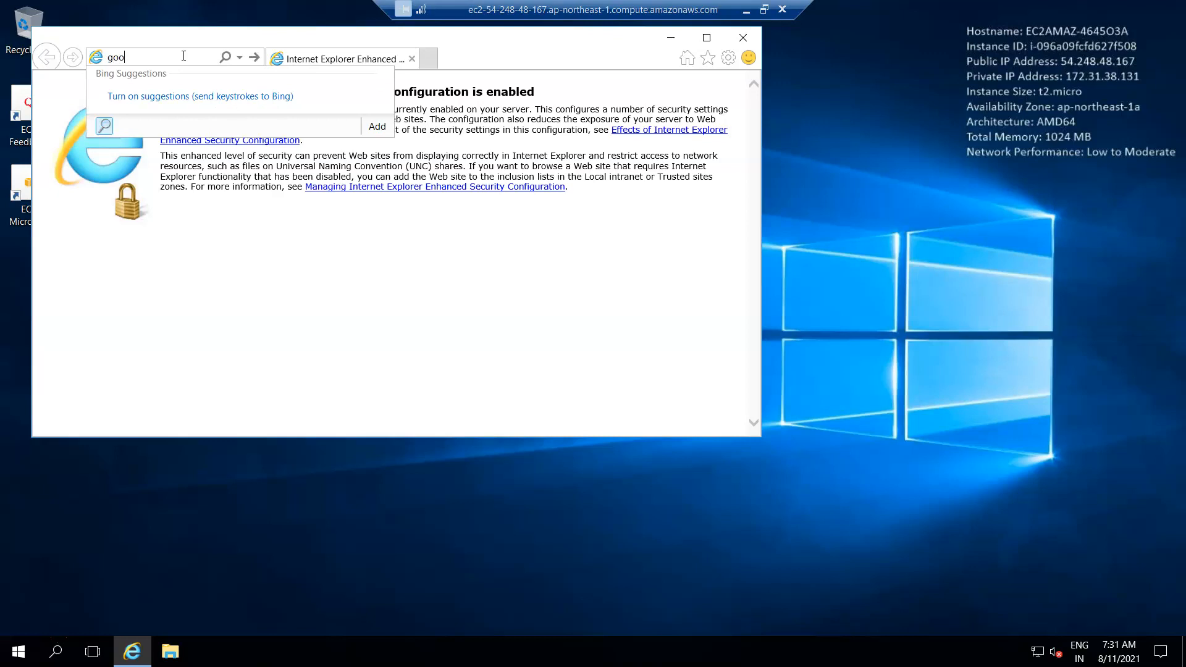
pyautogui.write('gle')
pyautogui.hotkey('ctrl', 'Return')
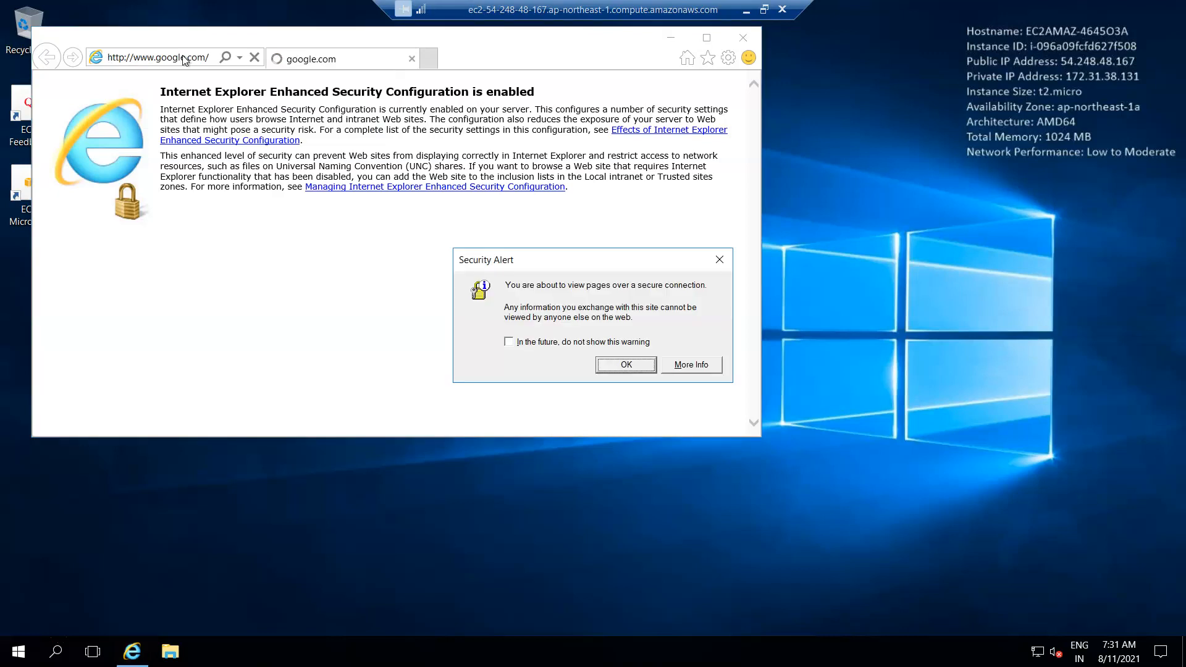
pyautogui.click(628, 366)
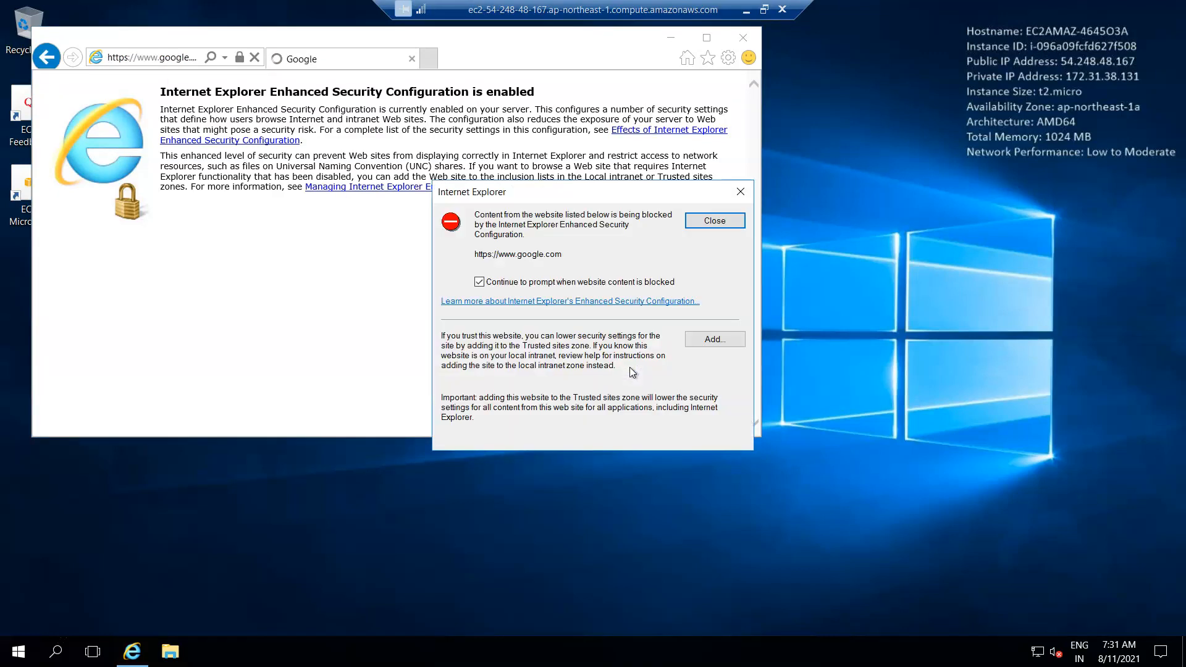
pyautogui.click(724, 221)
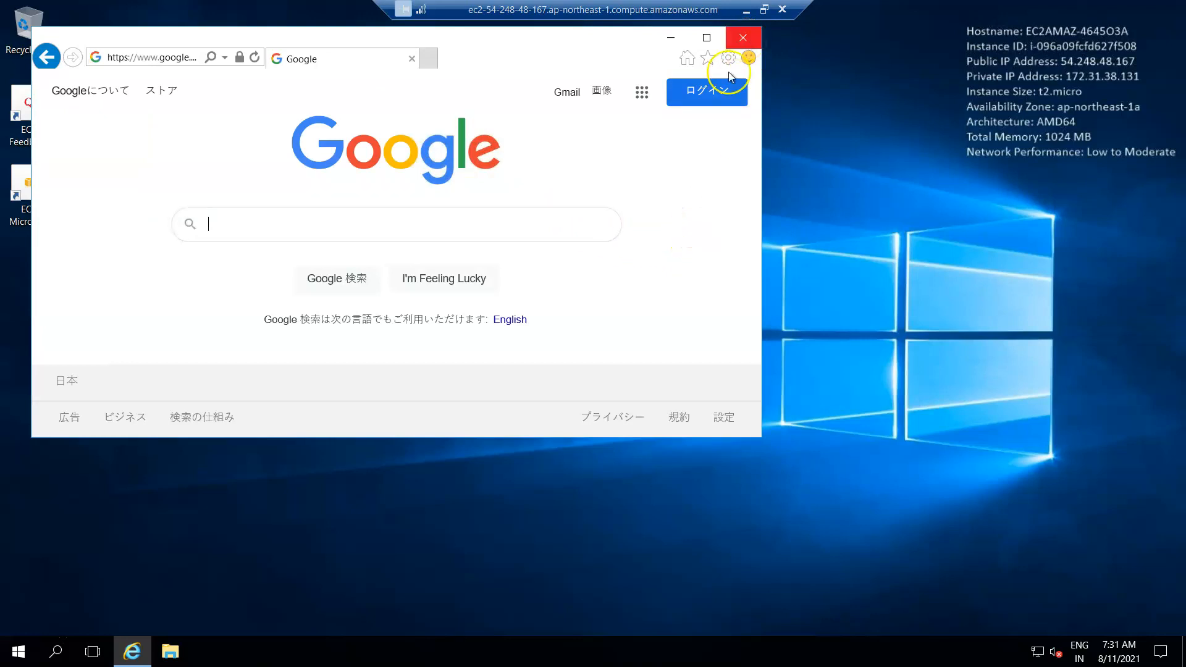
pyautogui.click(745, 38)
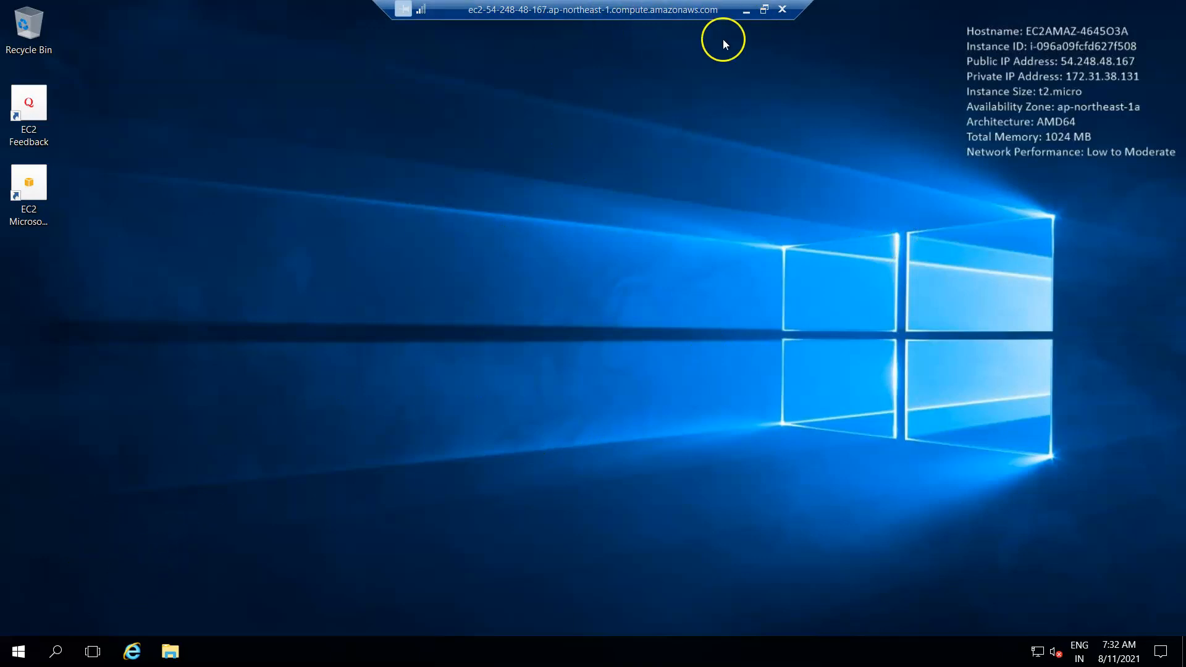
# Step: Disconnect the remote session using the server's own power options, cancelling the Remote Desktop client's disconnect prompt first
pyautogui.click(781, 9)
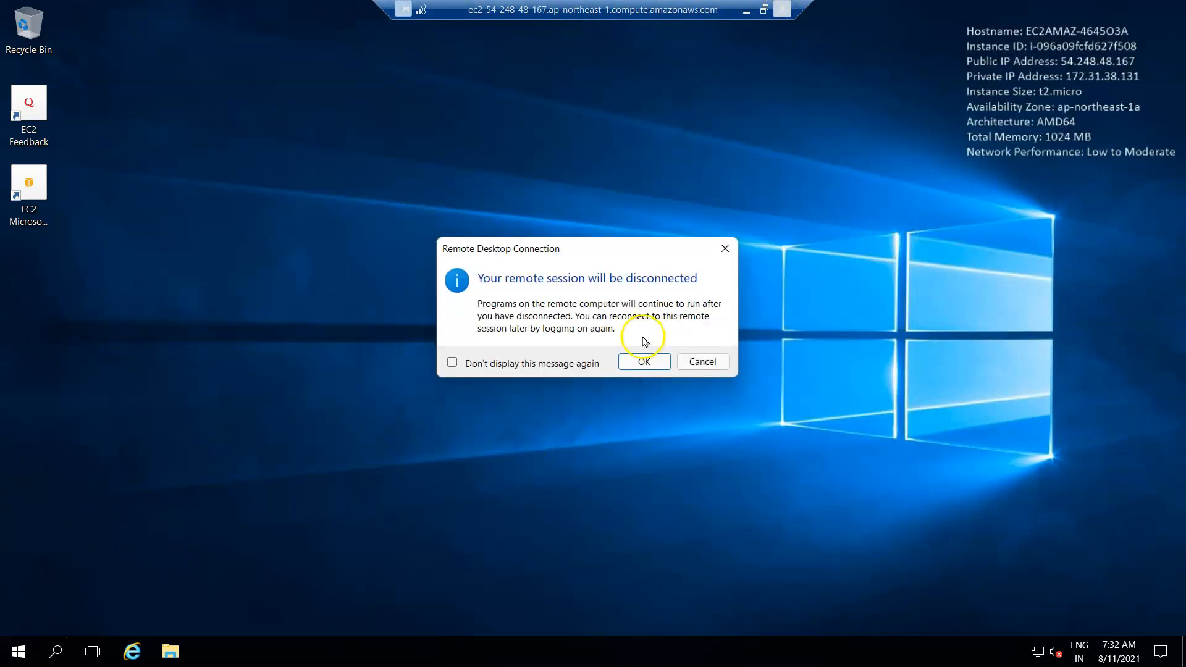
pyautogui.click(716, 362)
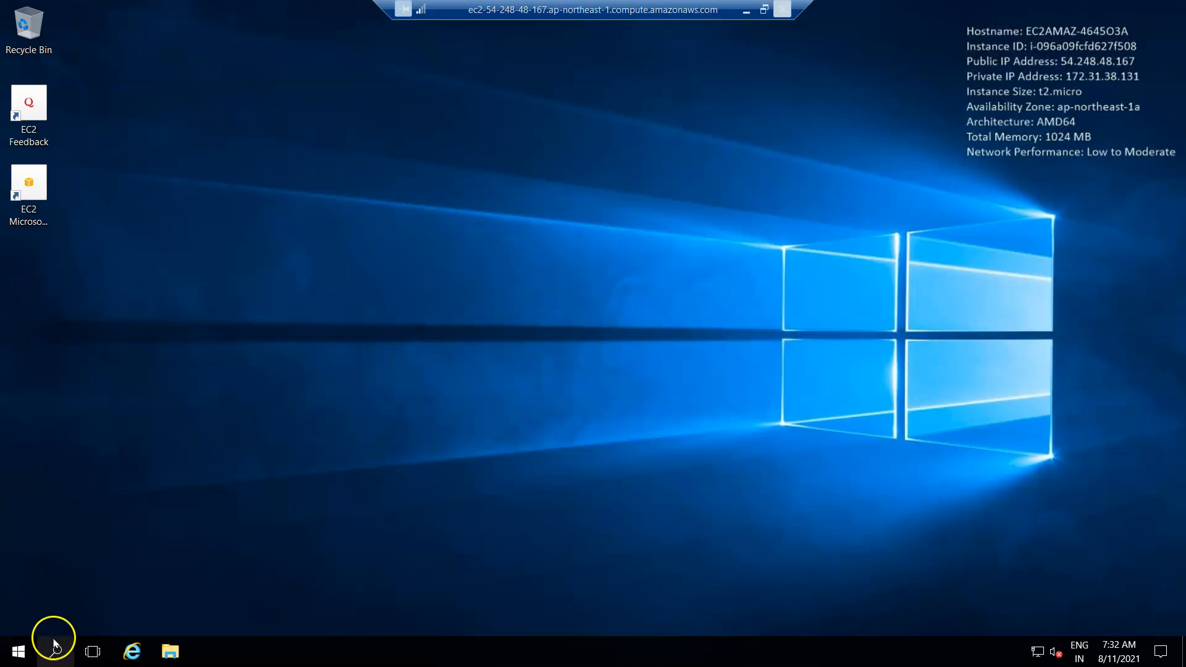
pyautogui.click(17, 658)
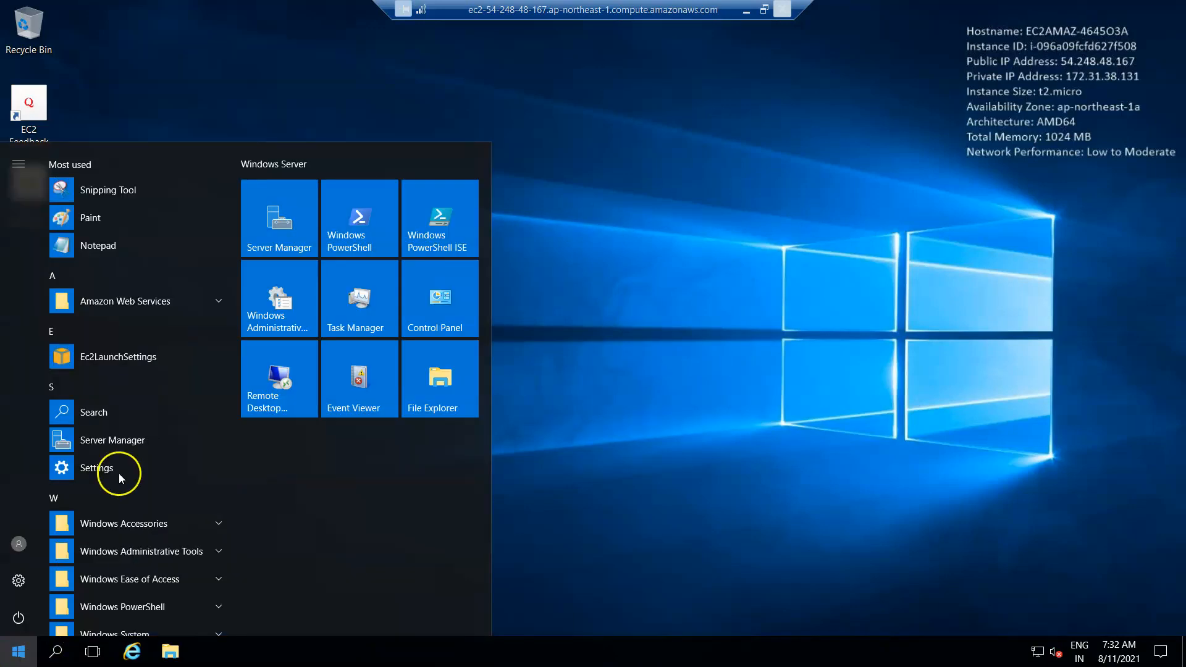
pyautogui.scroll(-1, 19, 620)
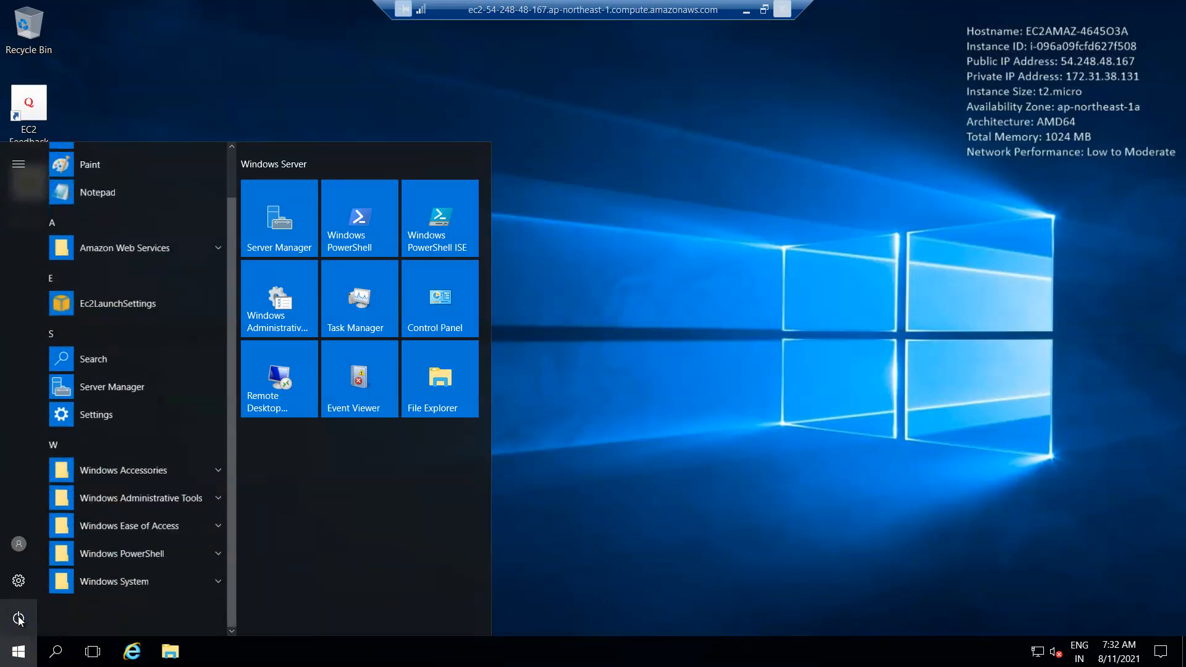
pyautogui.click(19, 618)
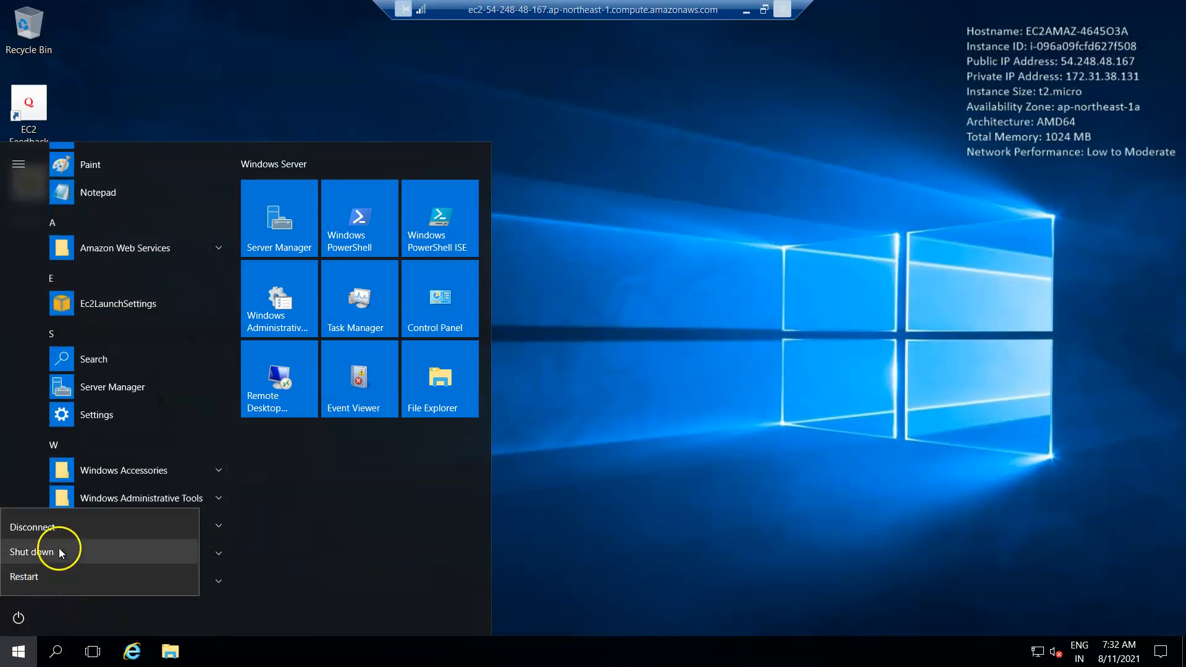
pyautogui.click(62, 525)
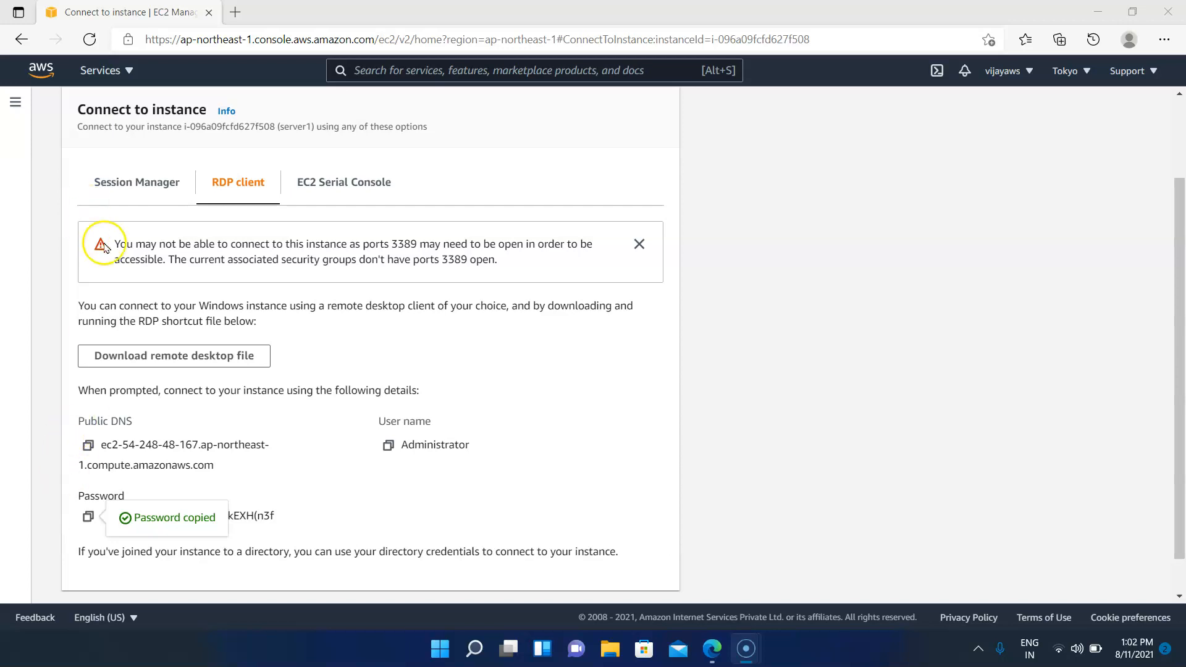
# Step: Return to the EC2 service's running instances and stop the server1 instance
pyautogui.click(102, 71)
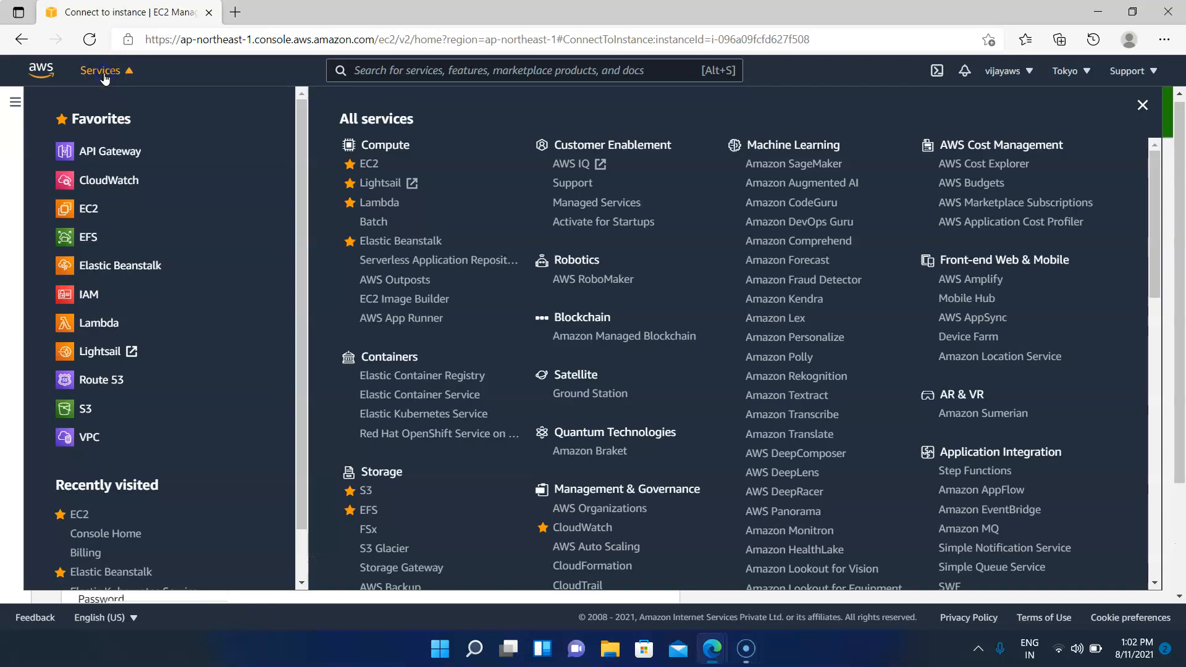
pyautogui.click(70, 209)
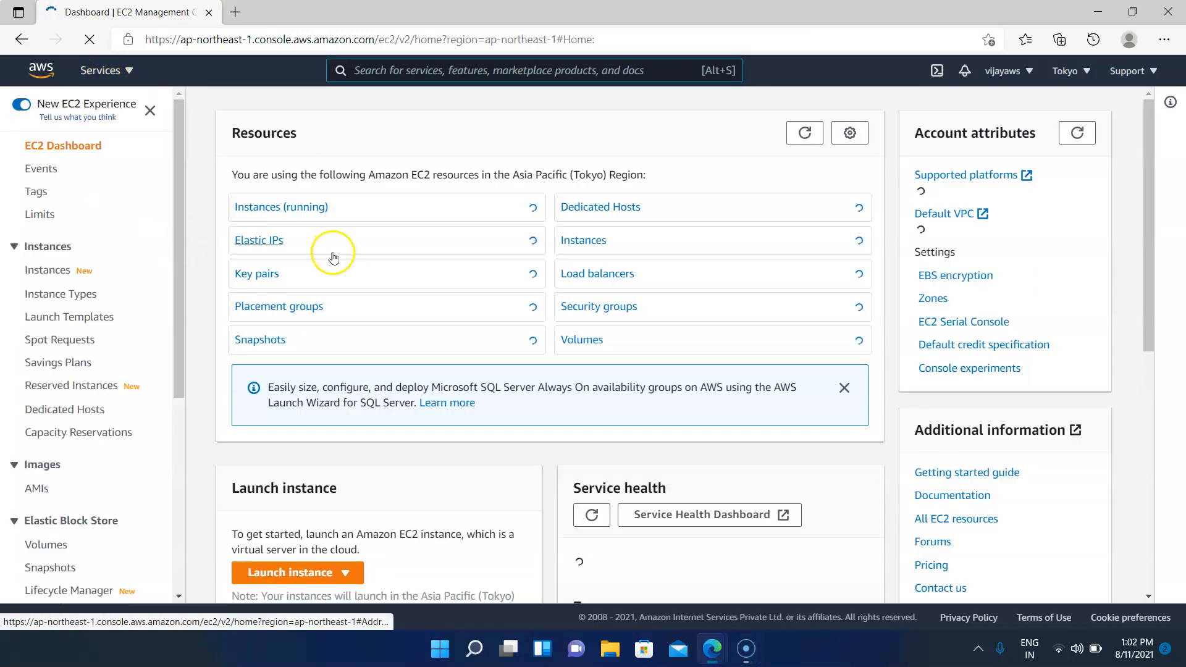
pyautogui.click(304, 207)
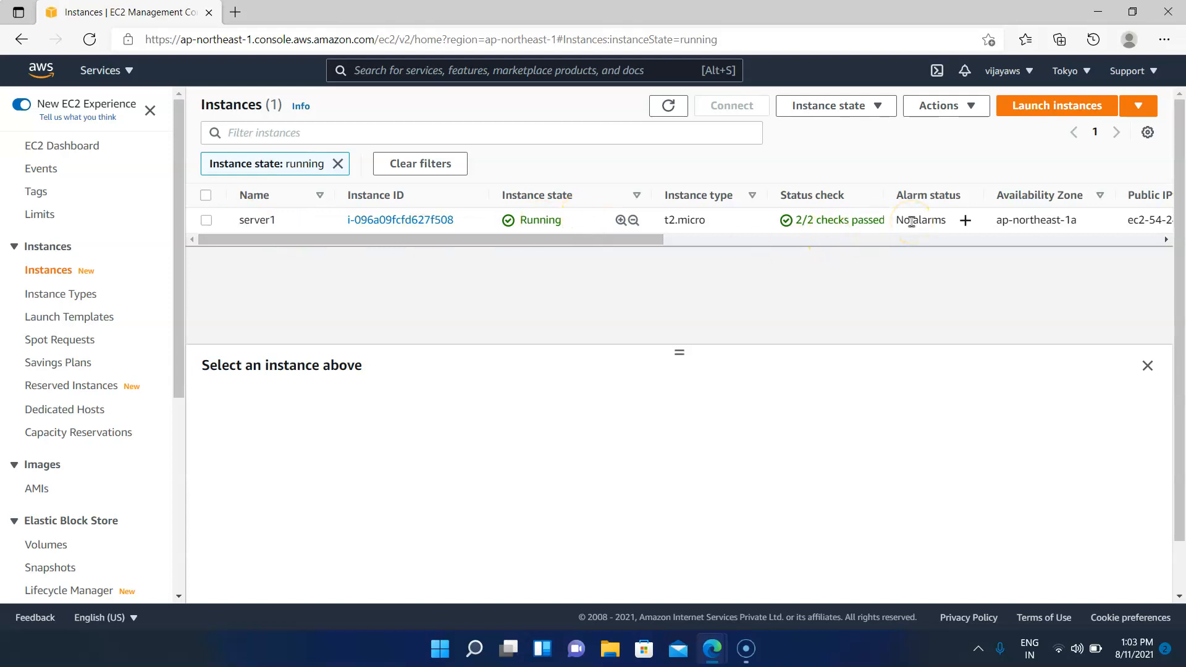
pyautogui.click(206, 221)
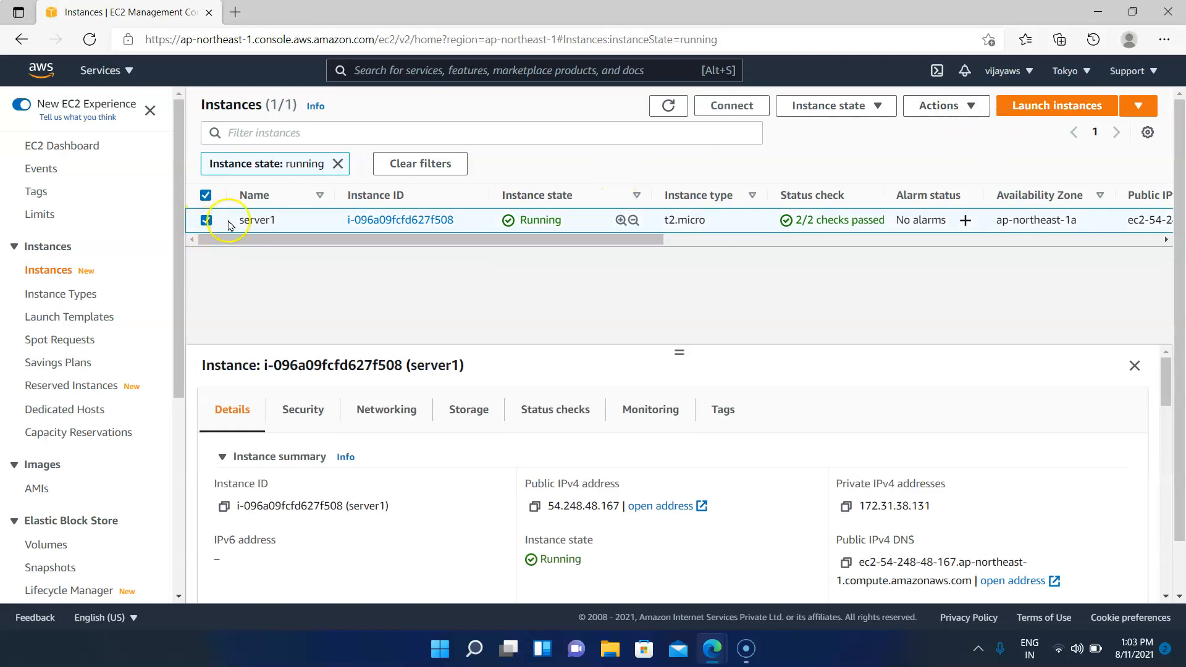
pyautogui.click(866, 122)
pyautogui.click(833, 128)
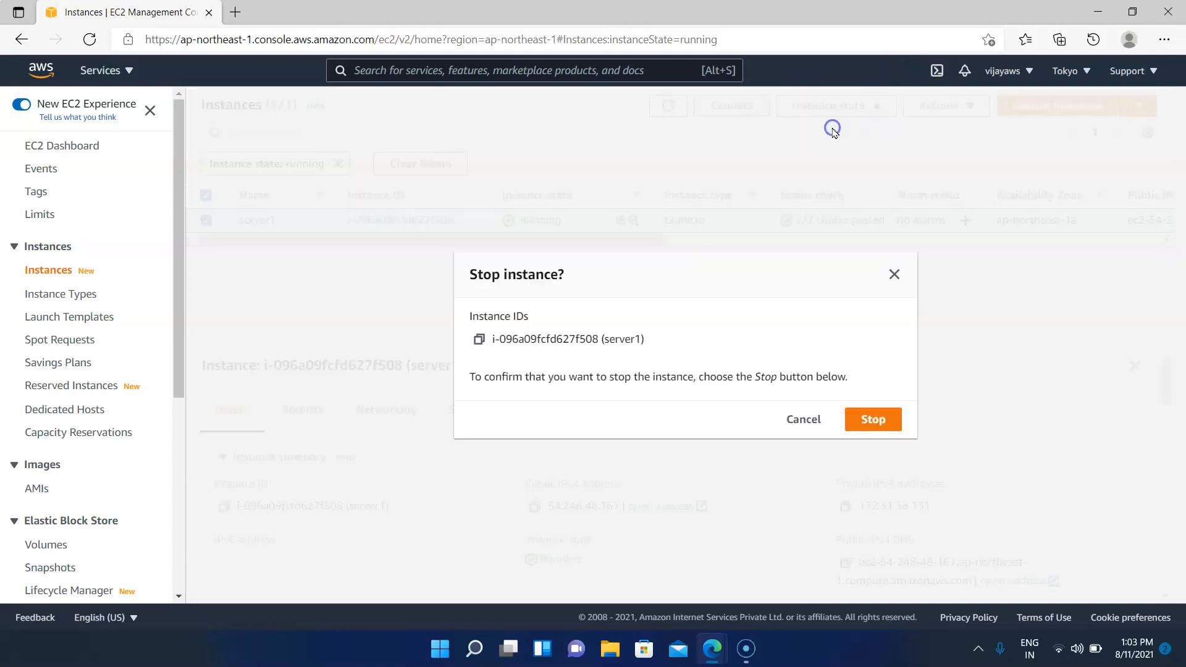
pyautogui.click(873, 419)
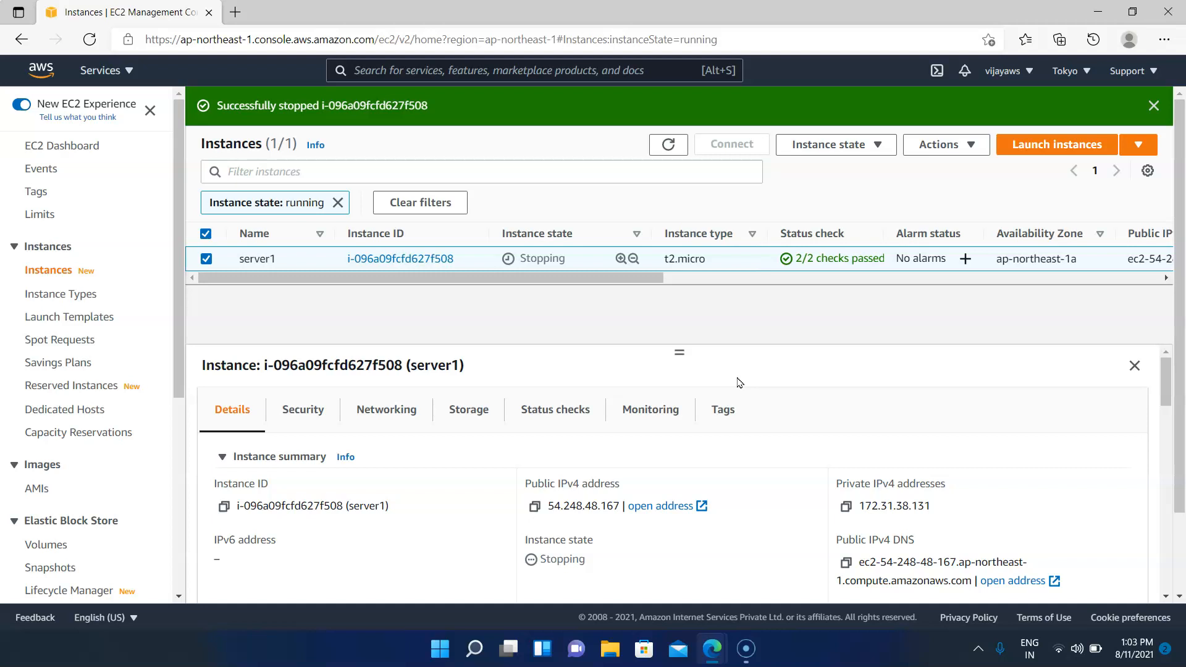
# Step: Terminate the server1 instance and dismiss the two success notifications
pyautogui.click(875, 147)
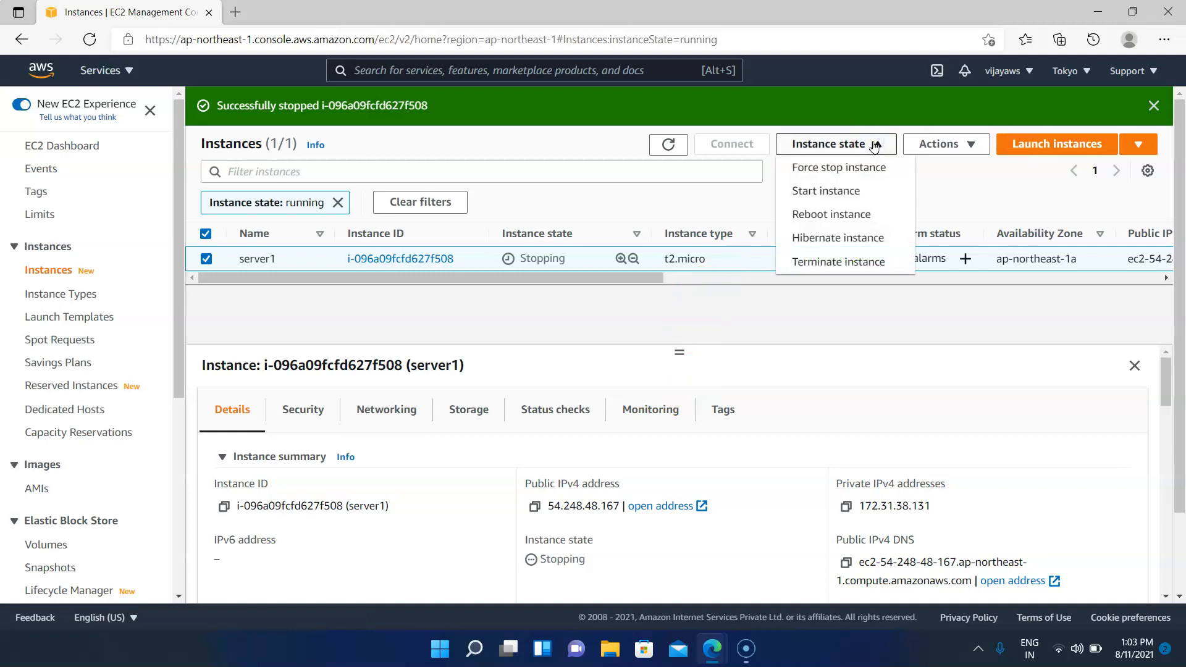
pyautogui.click(837, 262)
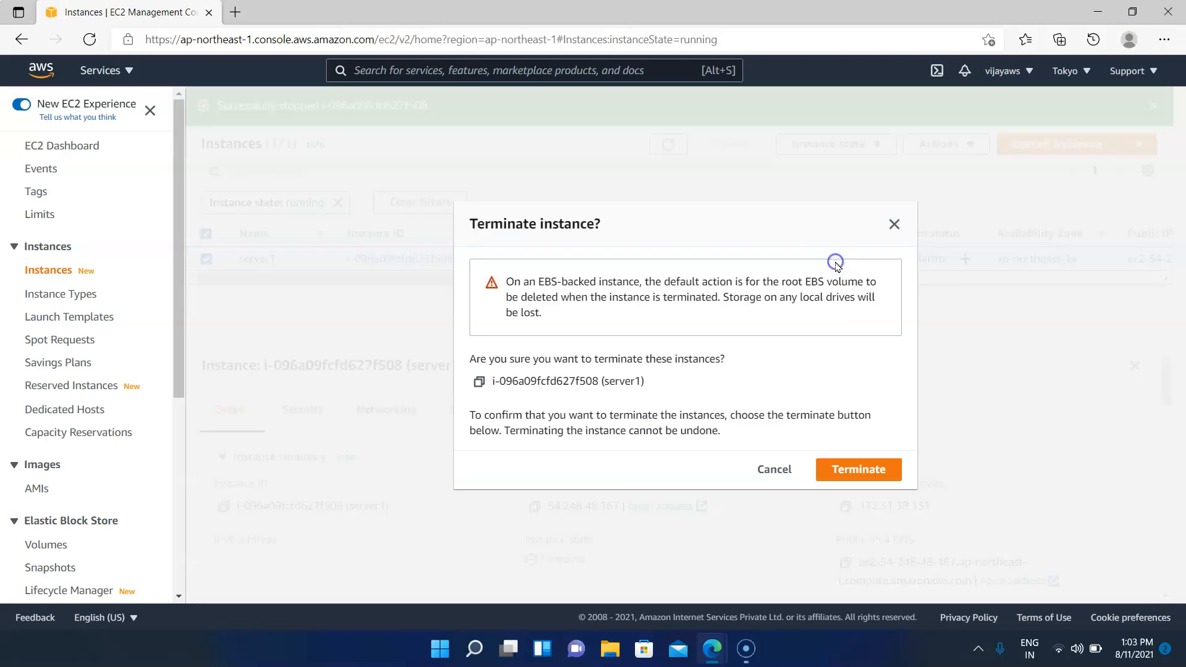
pyautogui.click(851, 472)
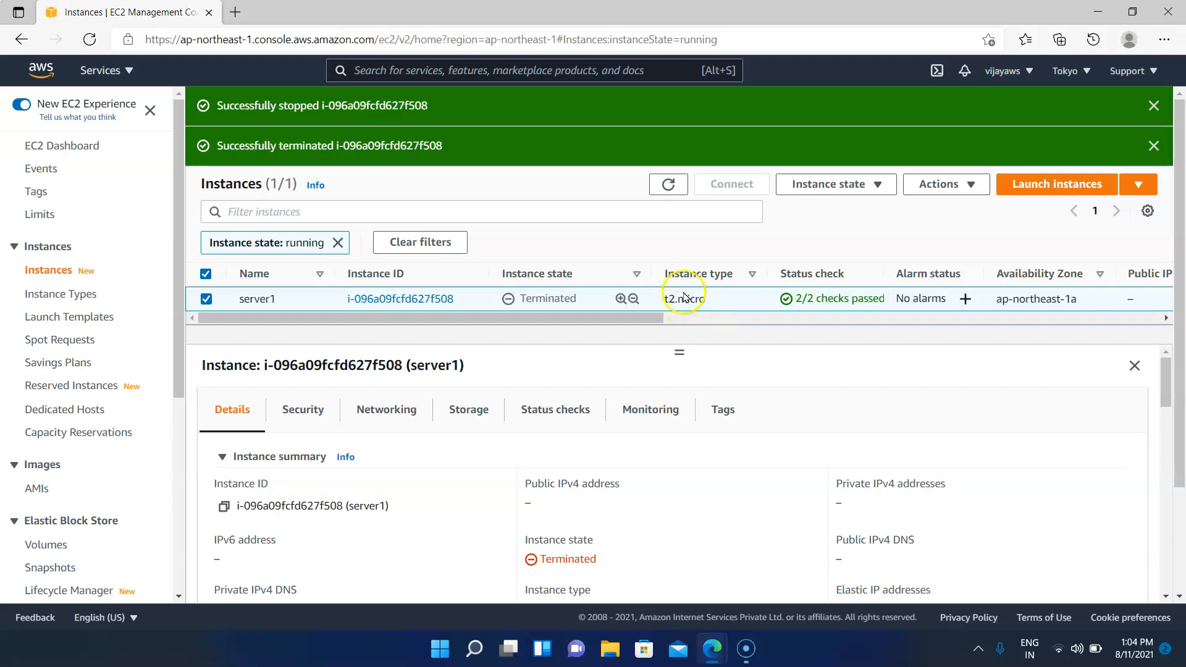
pyautogui.click(1154, 106)
pyautogui.click(1154, 106)
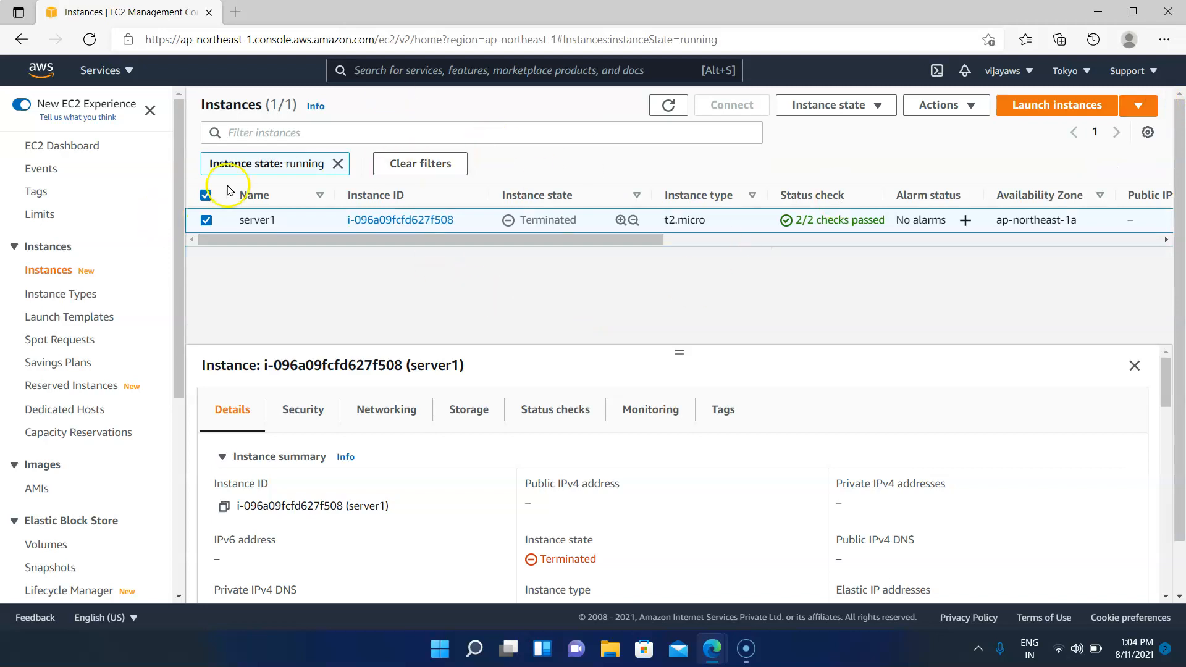
# Step: Refresh the running instances list and view all instances without the state filter to check the state of server1
pyautogui.click(669, 106)
pyautogui.scroll(-2, 788, 492)
pyautogui.scroll(2, 694, 487)
pyautogui.scroll(-2, 803, 494)
pyautogui.scroll(2, 345, 503)
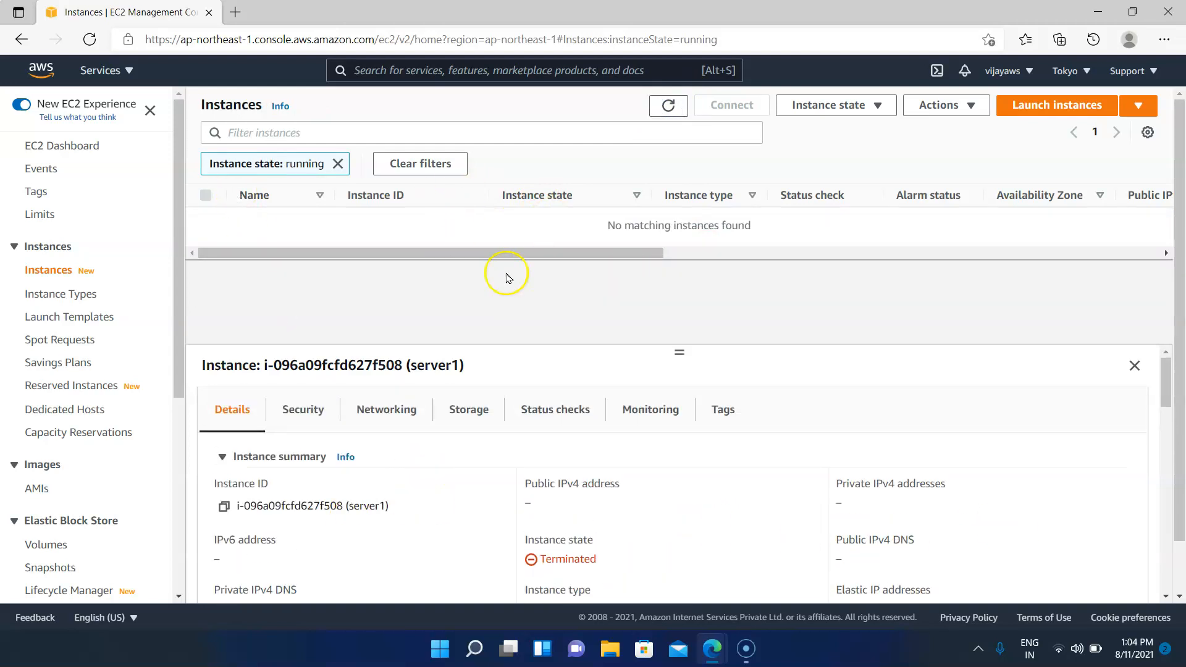
pyautogui.click(53, 272)
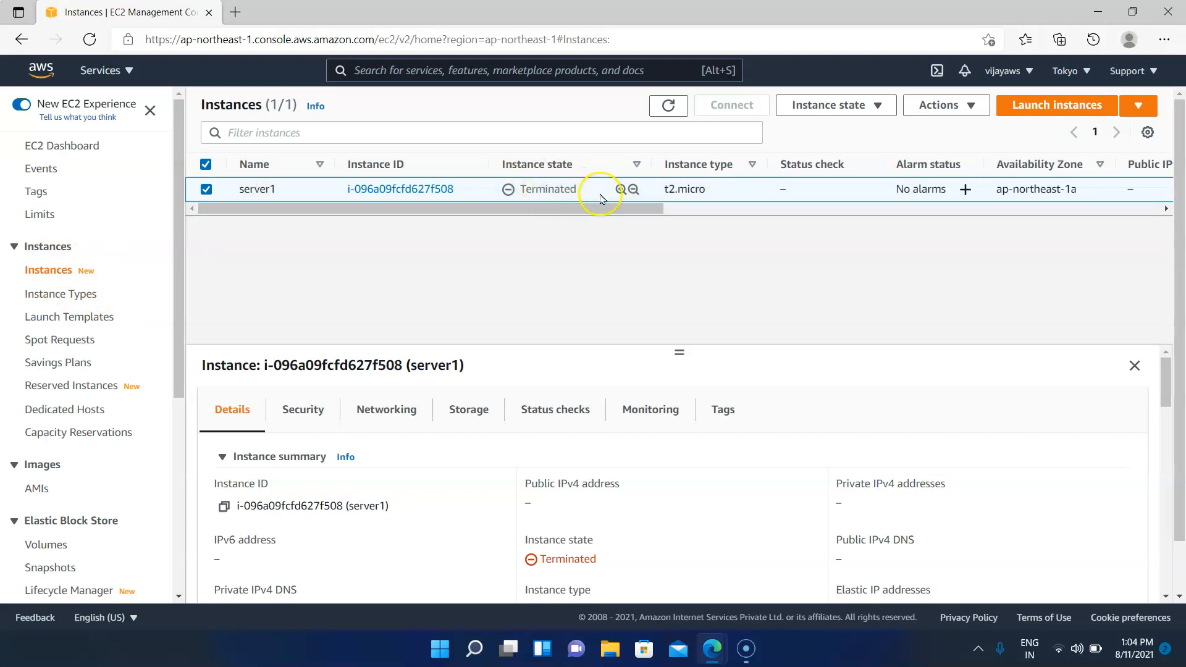
pyautogui.click(557, 196)
pyautogui.click(352, 185)
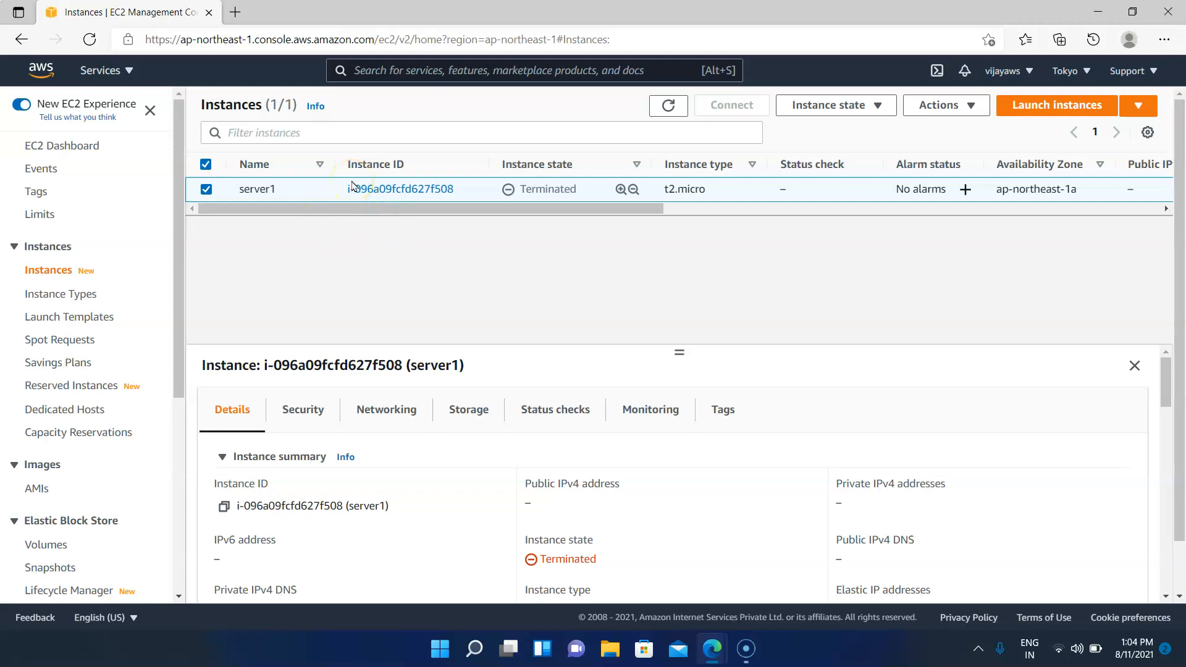